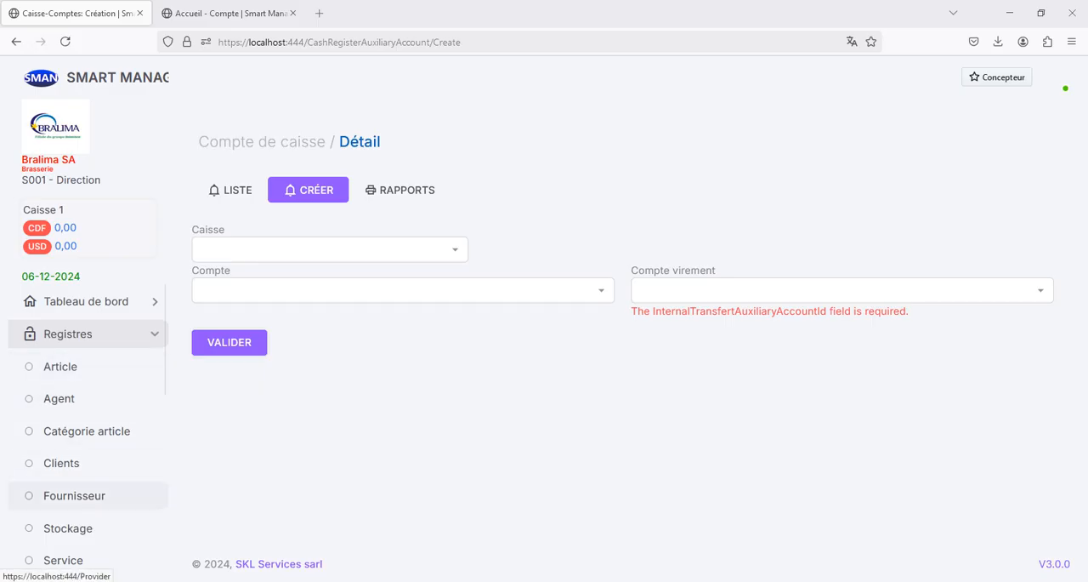
# Step: Start a new supplier record named Snel SA with the account type Fournisseur
pyautogui.click(74, 495)
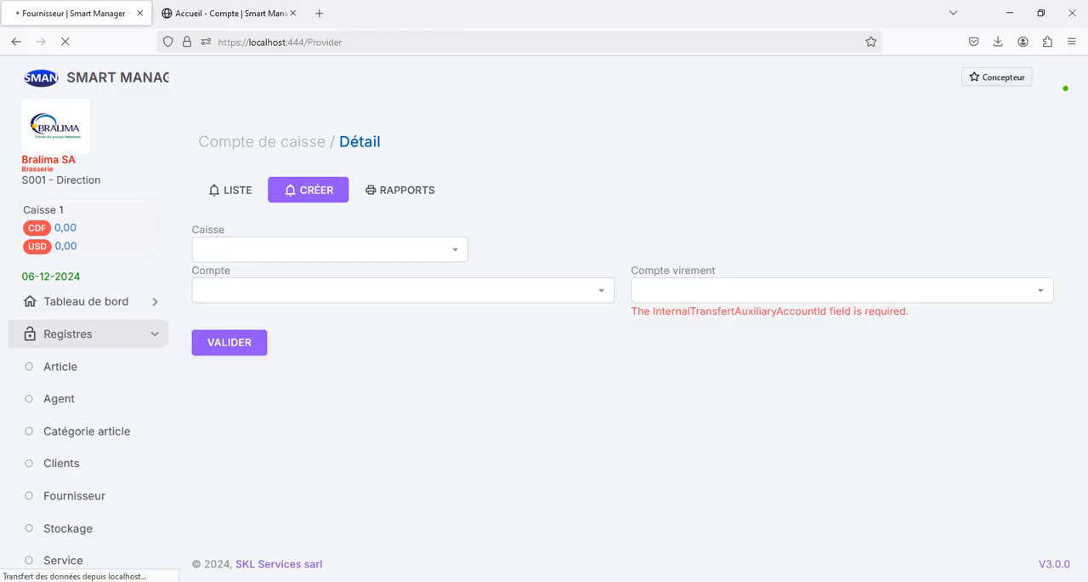
pyautogui.click(224, 168)
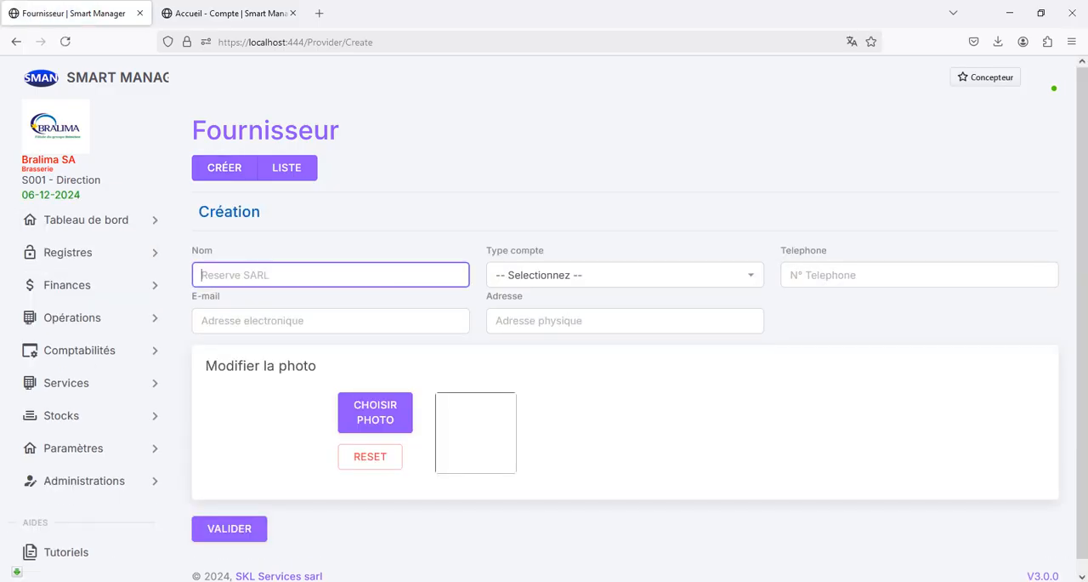
pyautogui.write('S')
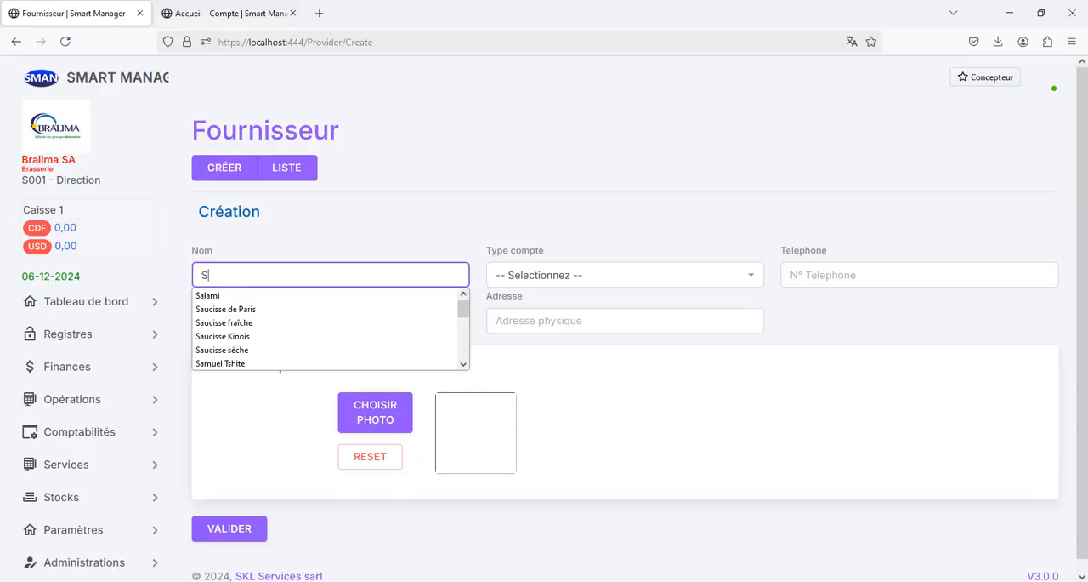
pyautogui.write('nel SA')
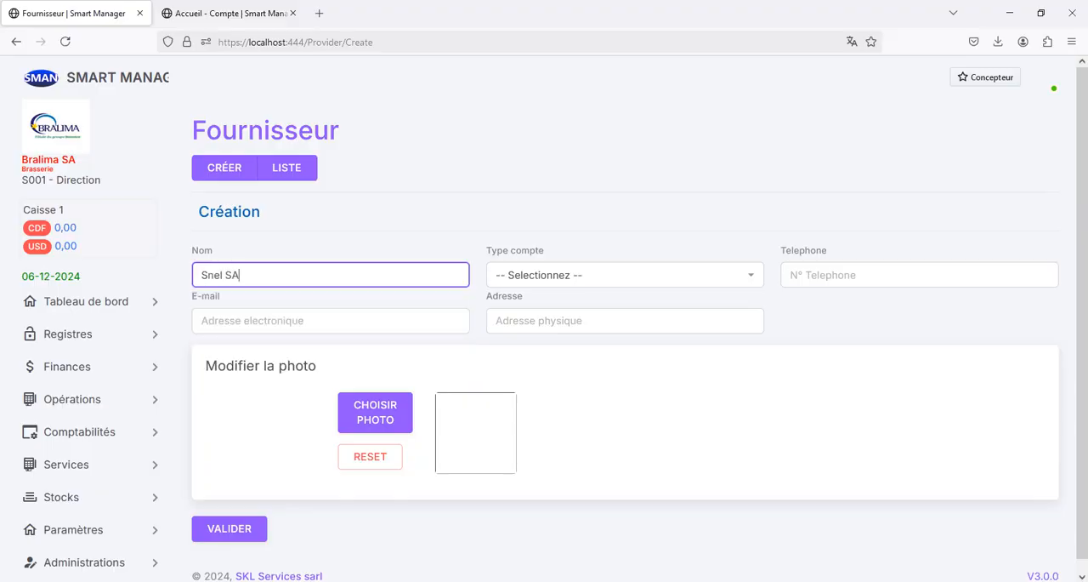
pyautogui.click(625, 274)
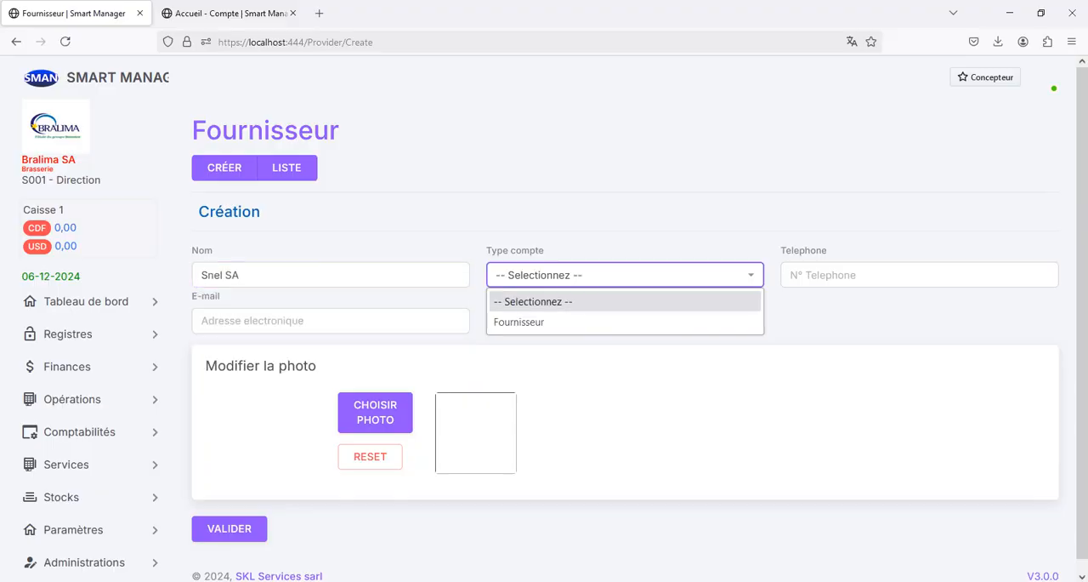
pyautogui.click(625, 321)
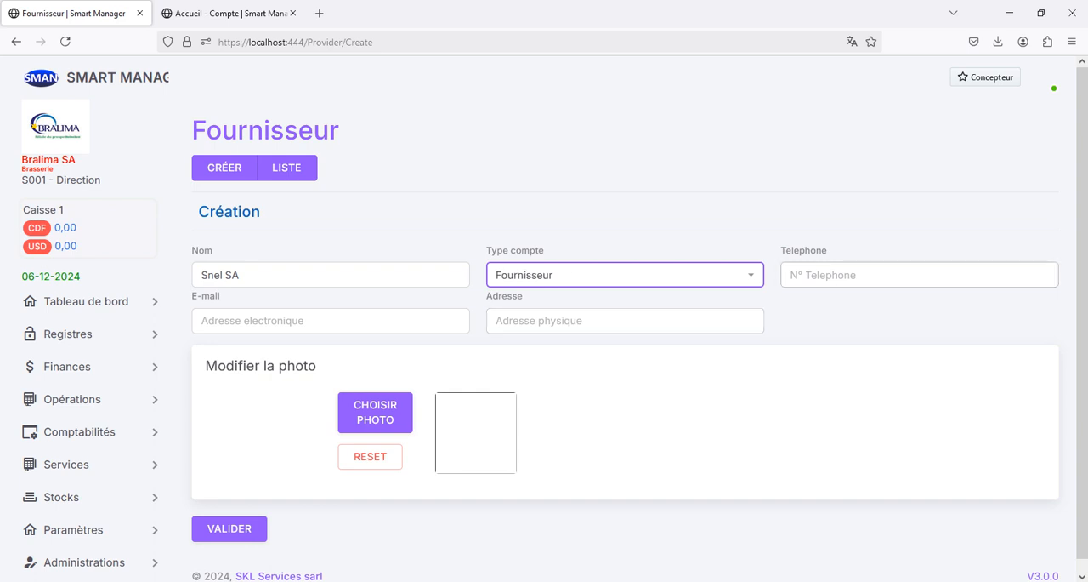
# Step: Enter the supplier's phone number in the new record
pyautogui.click(919, 274)
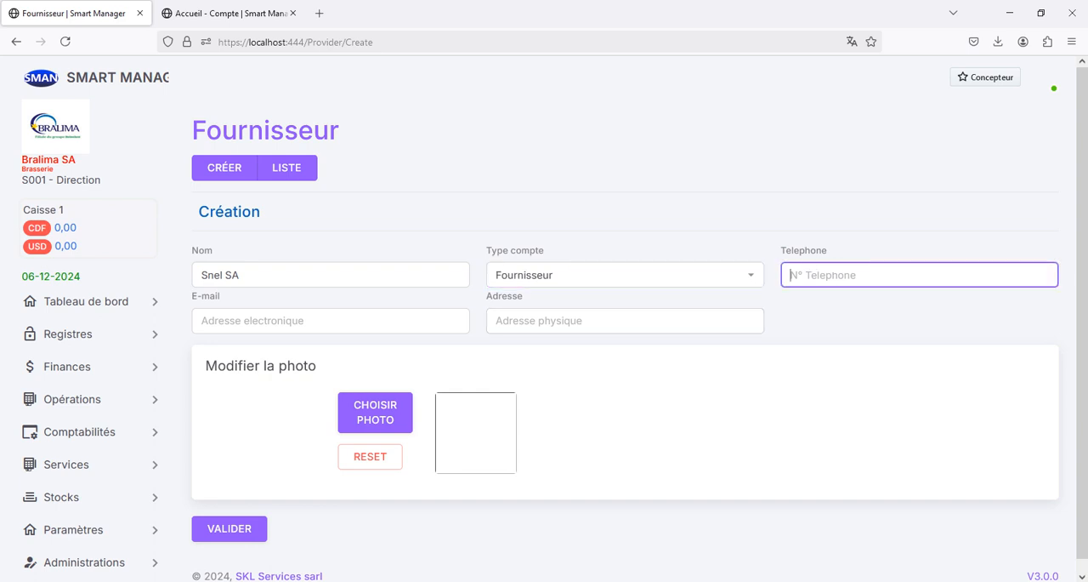
pyautogui.write('09')
pyautogui.press('Return')
pyautogui.press('Tab')
# Step: Fill in the supplier's e-mail address
pyautogui.write('s')
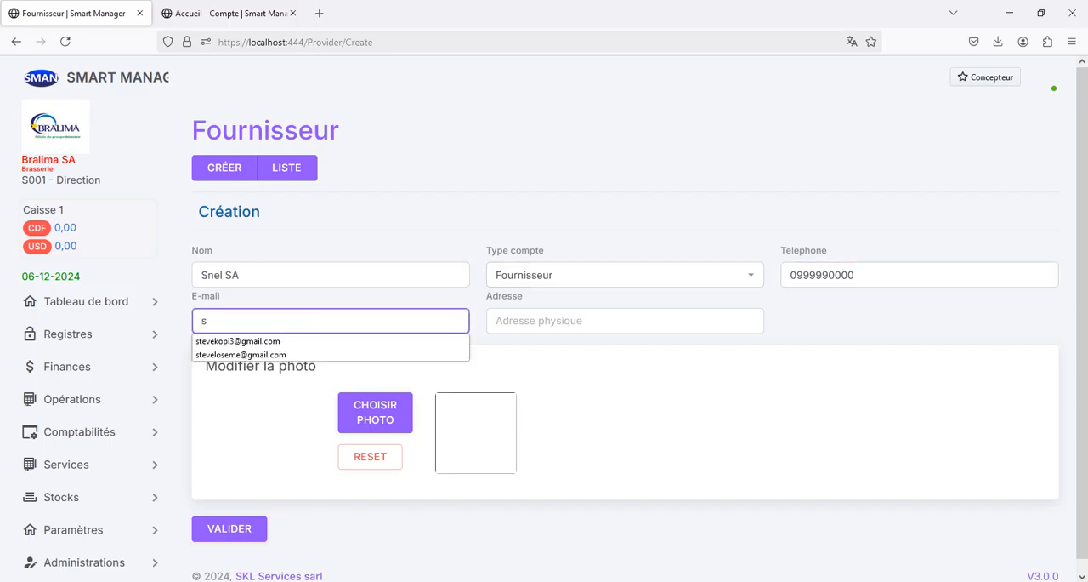
pyautogui.write('nel@')
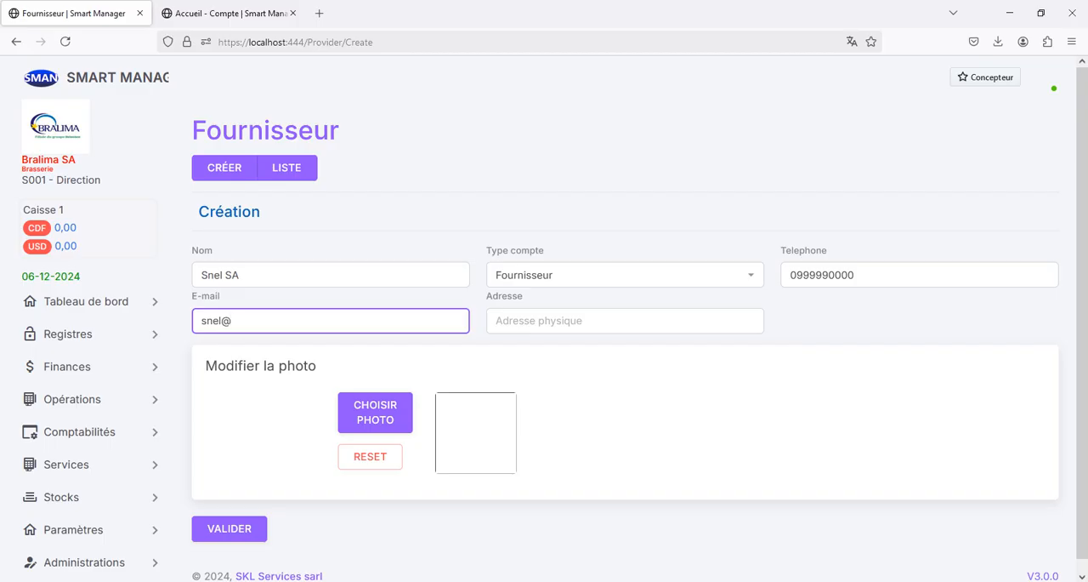
pyautogui.press('BackSpace')
pyautogui.press('BackSpace')
pyautogui.press('BackSpace')
pyautogui.press('BackSpace')
pyautogui.press('BackSpace')
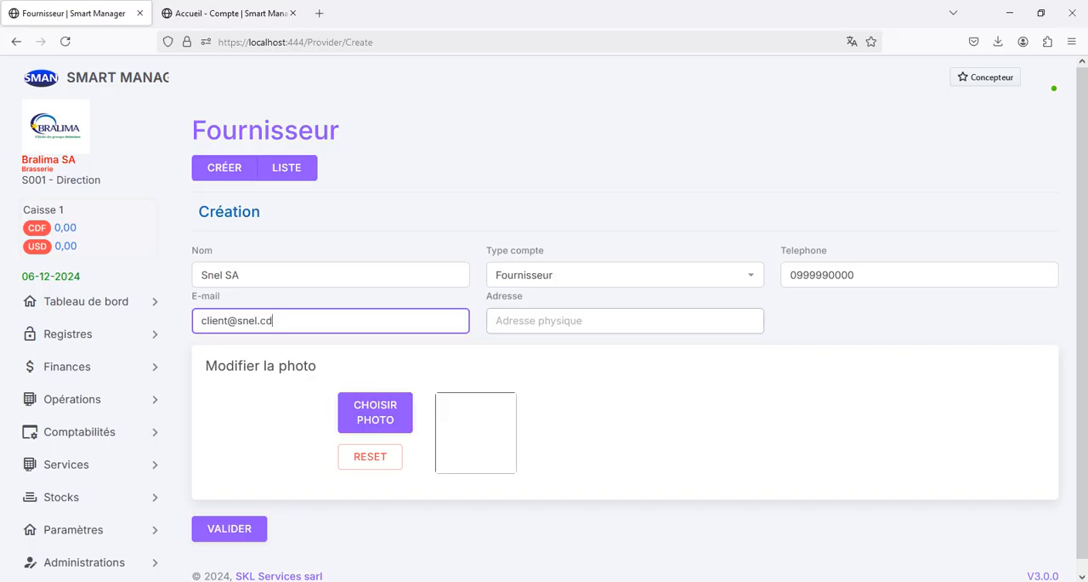
# Step: Fill in the supplier's physical address from the suggested entries starting with 1
pyautogui.click(595, 321)
pyautogui.write('1')
pyautogui.press('Down')
pyautogui.press('Down')
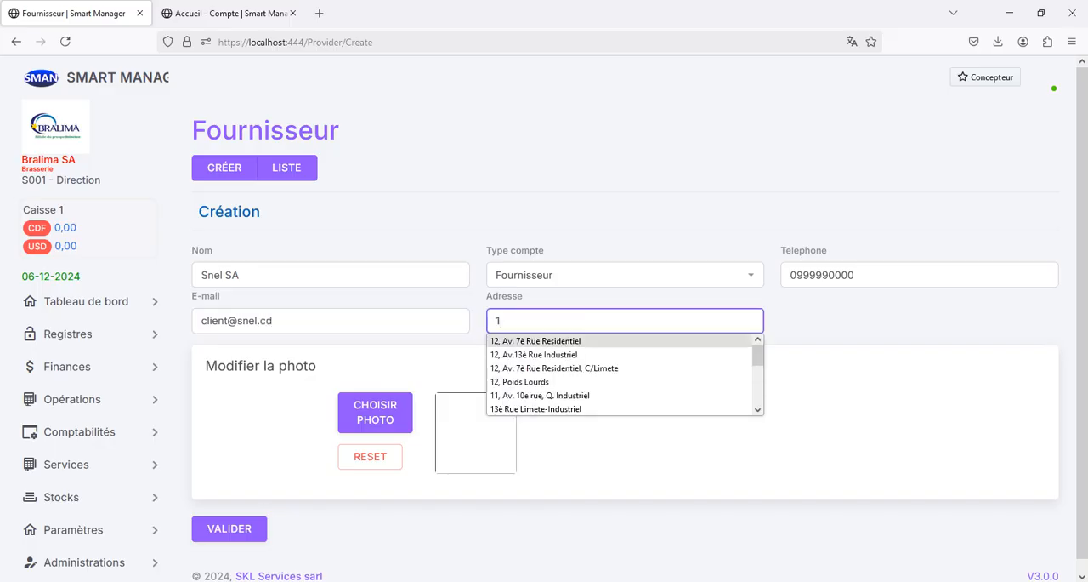
pyautogui.press('Return')
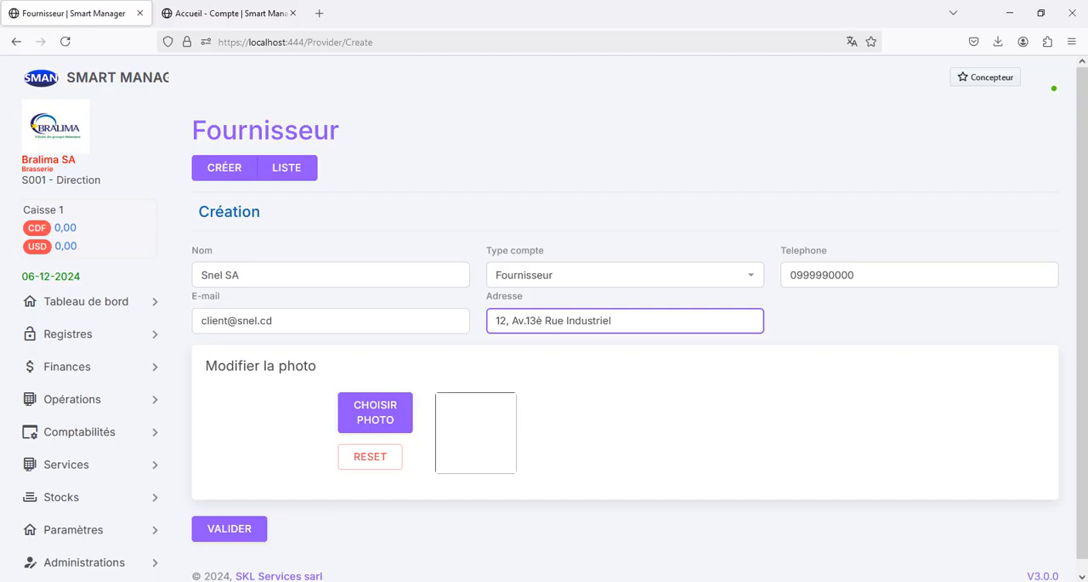
# Step: Add the Snel image as the supplier's photo, crop it around the whole logo, and save the supplier
pyautogui.click(375, 413)
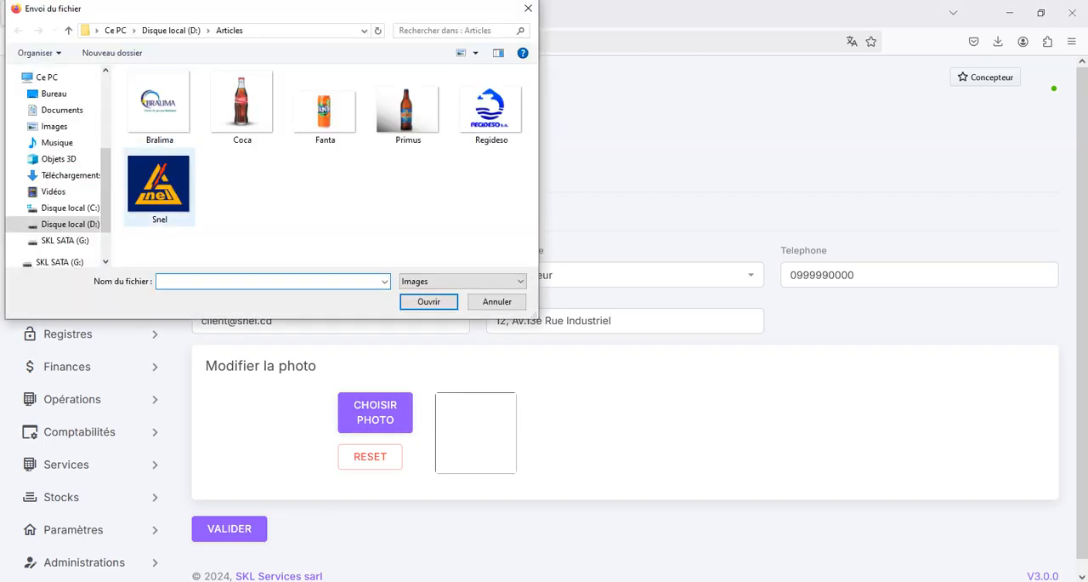
pyautogui.doubleClick(159, 183)
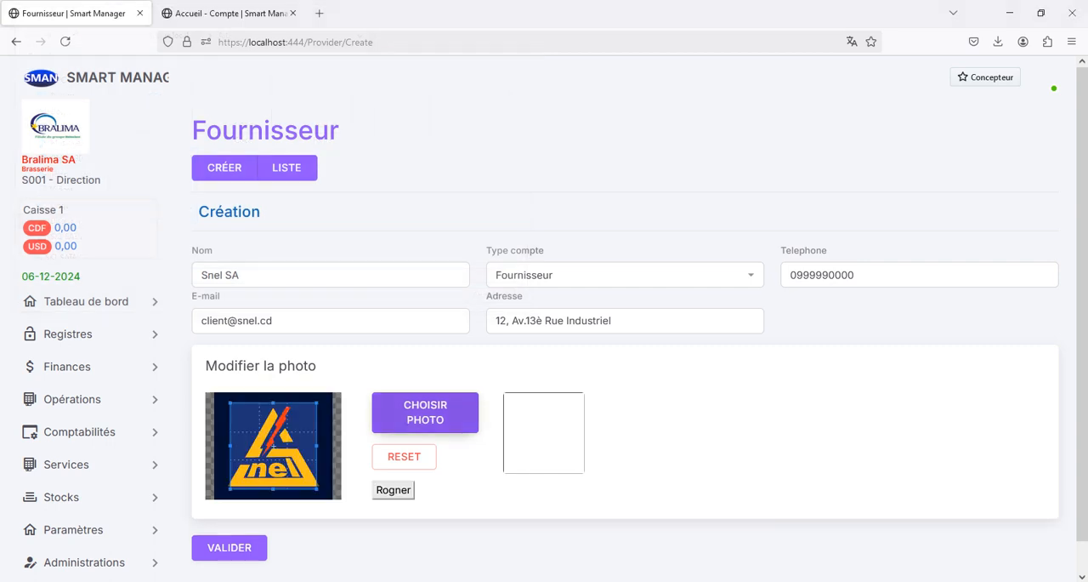
pyautogui.moveTo(230, 489); pyautogui.dragTo(221, 498)
pyautogui.moveTo(269, 451); pyautogui.dragTo(273, 449)
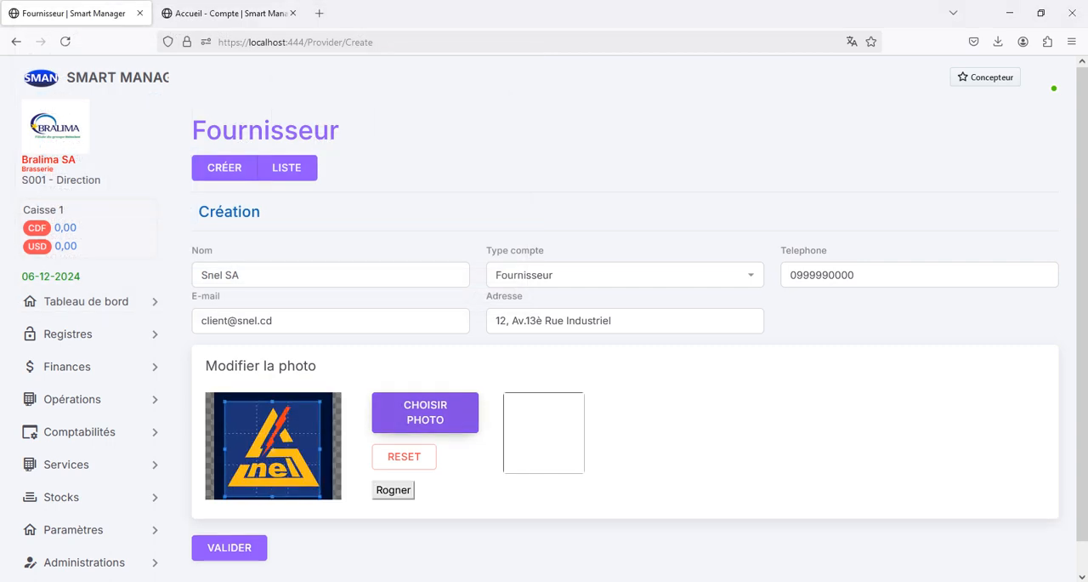
pyautogui.click(393, 490)
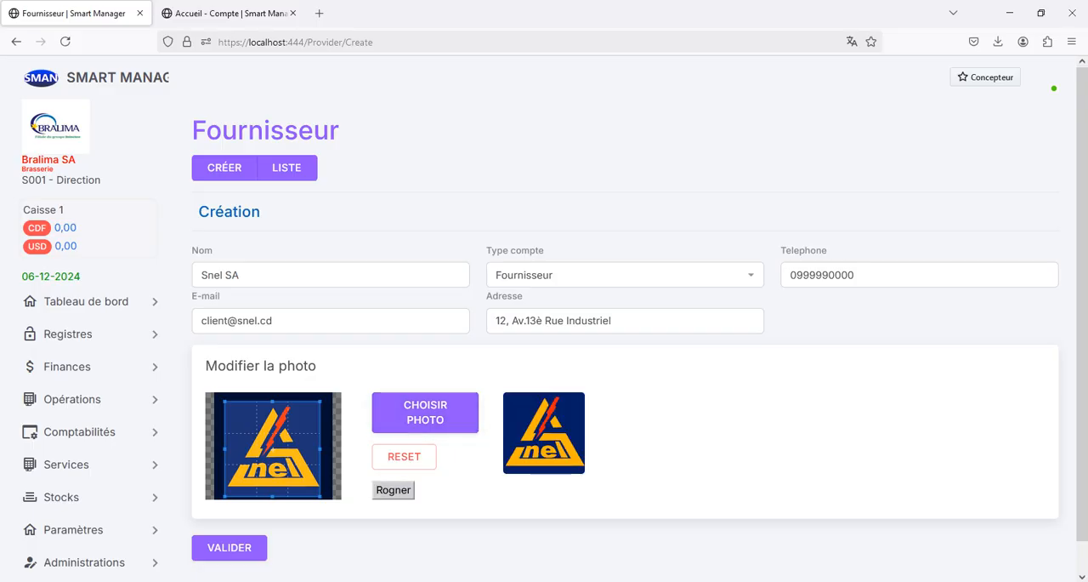
pyautogui.click(229, 547)
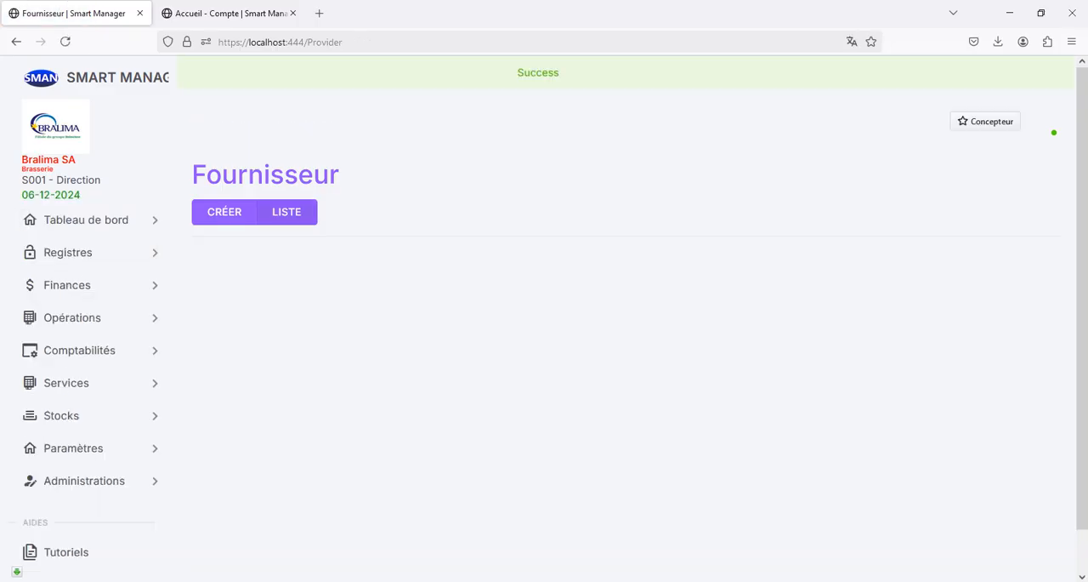
# Step: Open the Snel SA details from the supplier list and review its photo, contact data, code and account number
pyautogui.click(286, 212)
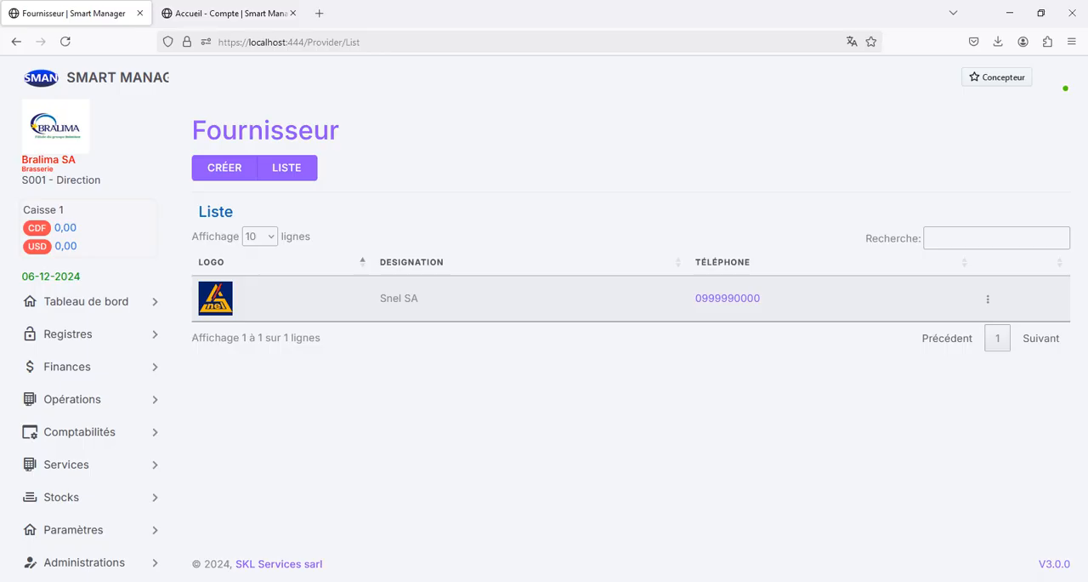
pyautogui.click(988, 298)
pyautogui.click(922, 322)
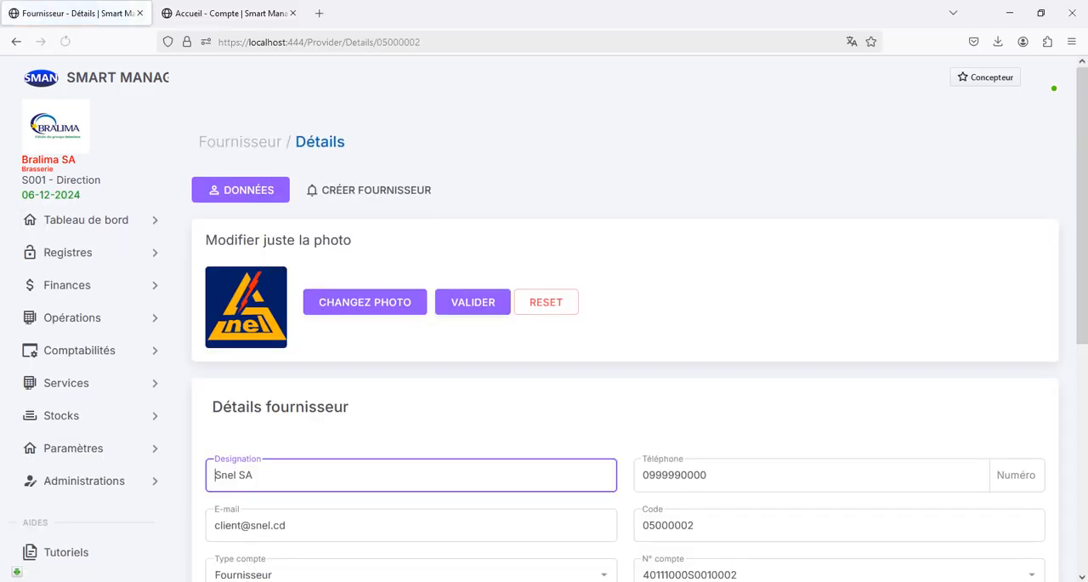
pyautogui.scroll(-3, 625, 340)
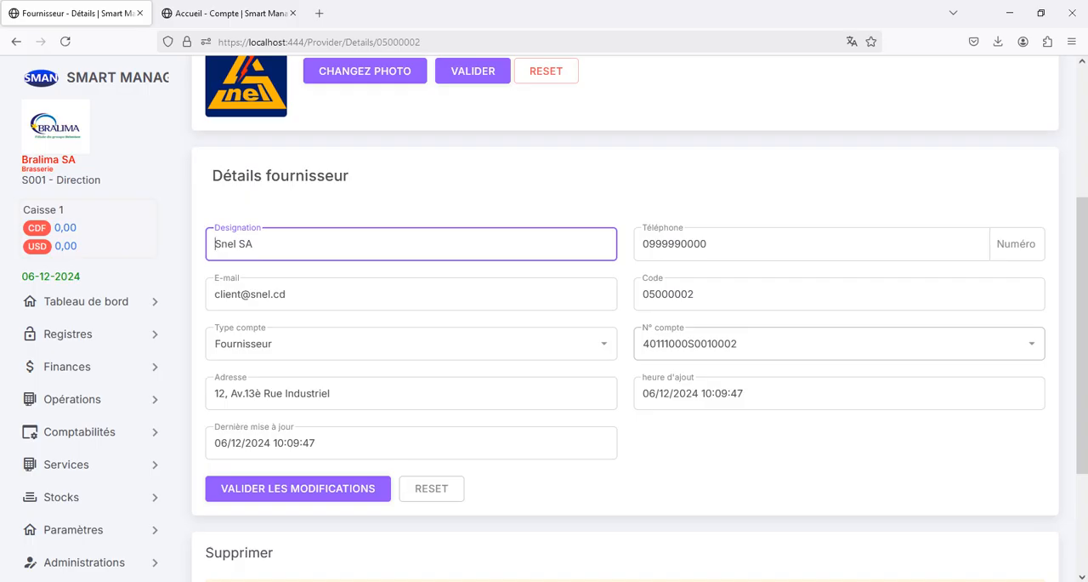
pyautogui.scroll(3, 625, 340)
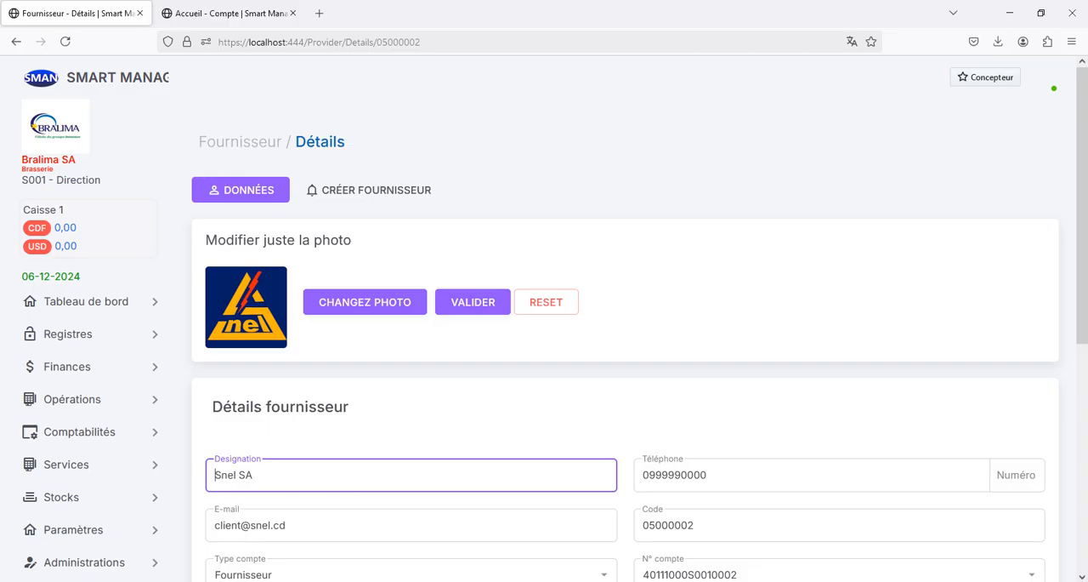
pyautogui.scroll(-3, 625, 340)
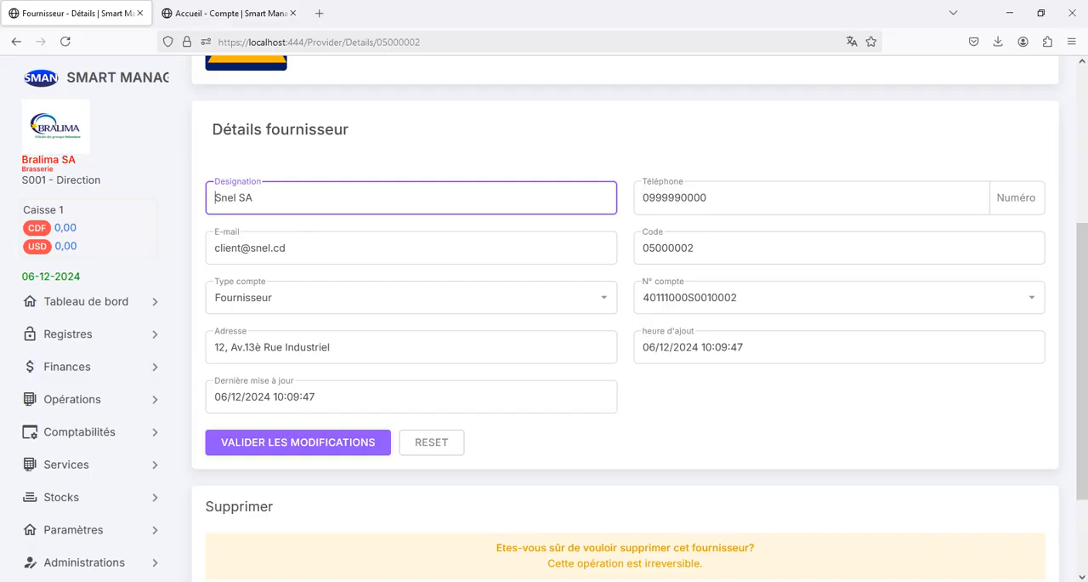
# Step: Open the accounting reports and choose Grand livre auxilliaire as the report type
pyautogui.click(80, 431)
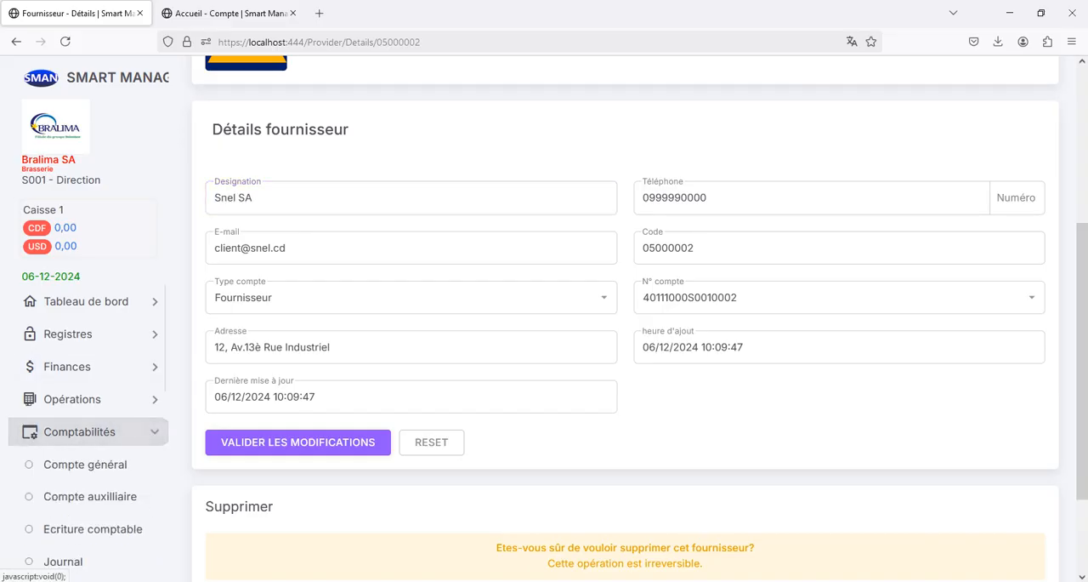
pyautogui.scroll(-5, 85, 440)
pyautogui.scroll(-2, 85, 440)
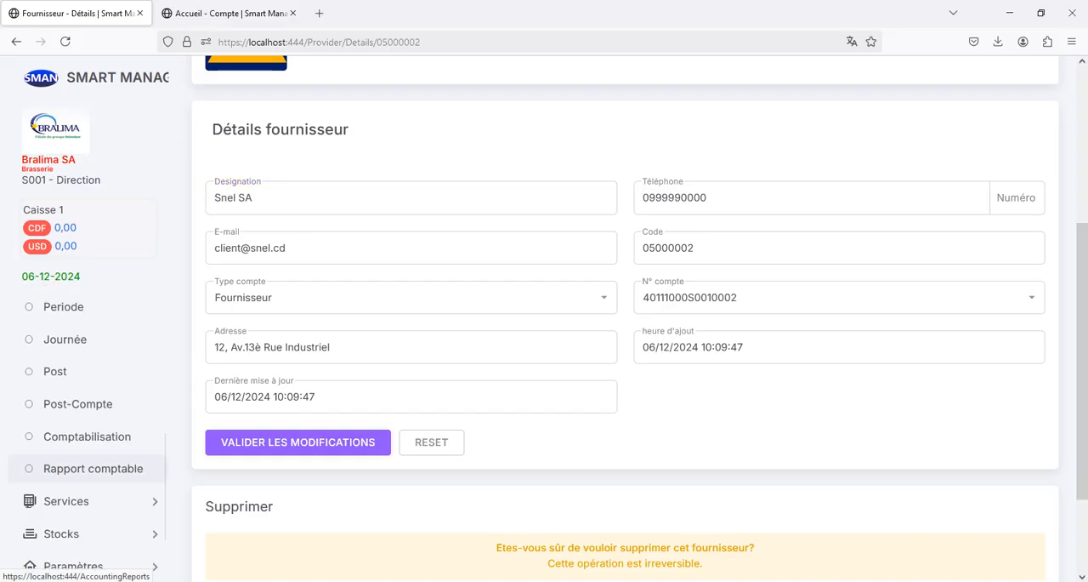
pyautogui.click(93, 469)
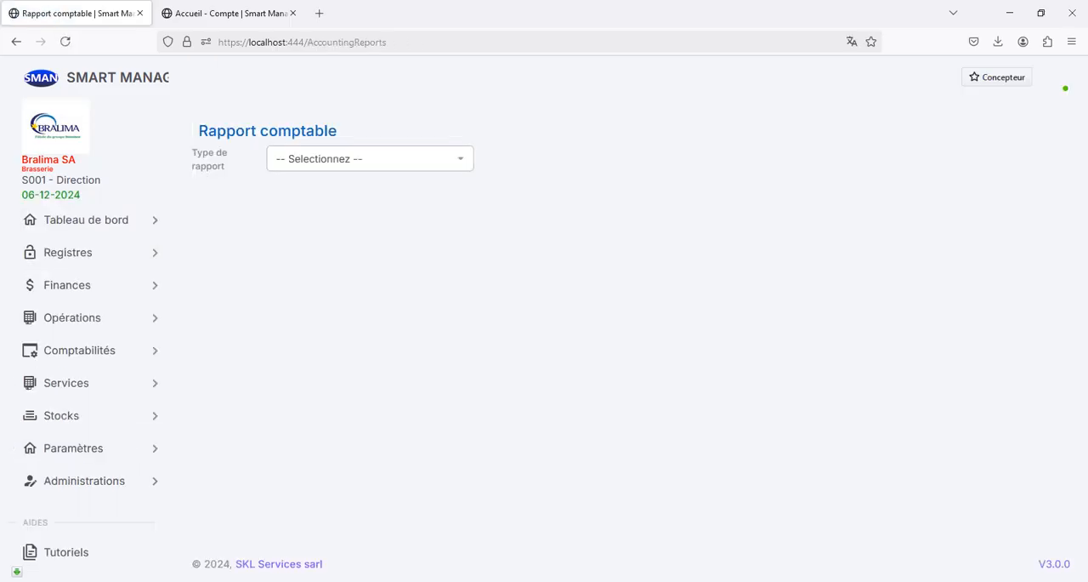
pyautogui.click(370, 159)
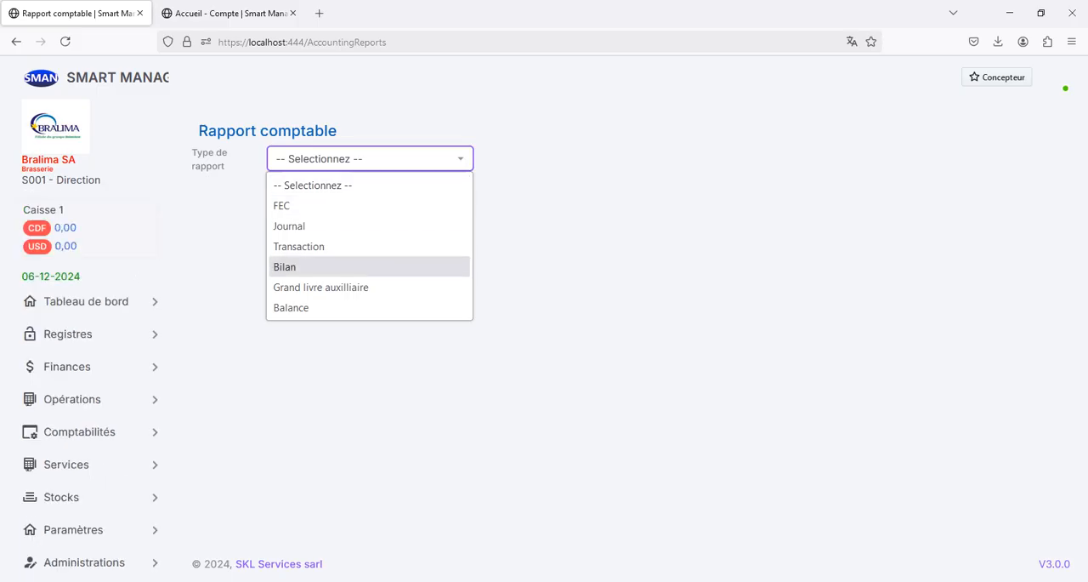
pyautogui.click(324, 286)
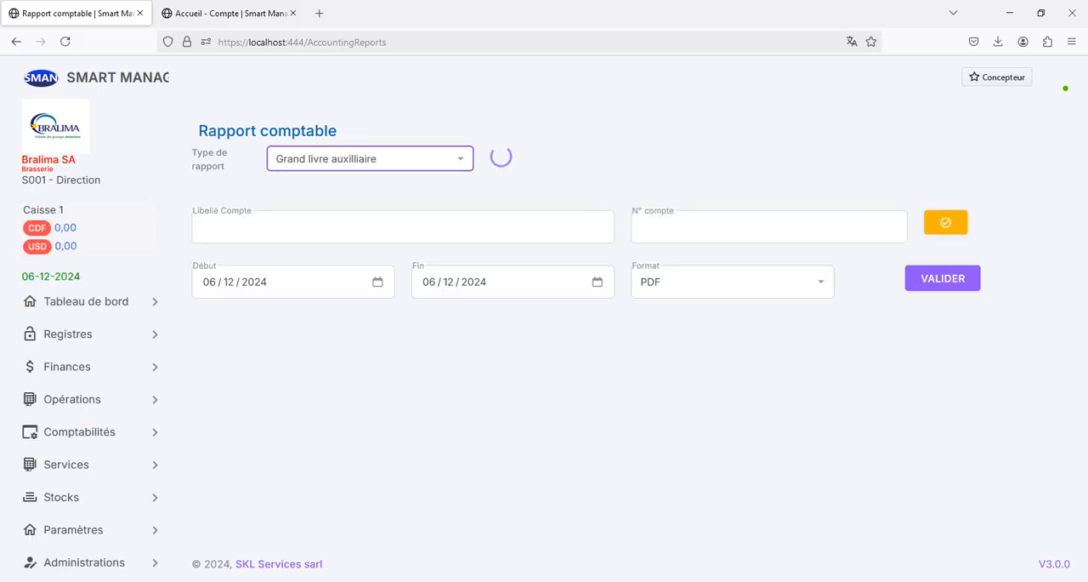
# Step: Select the Fournisseur-Snel SA account by searching for snel, and generate its auxiliary ledger as a PDF
pyautogui.click(946, 223)
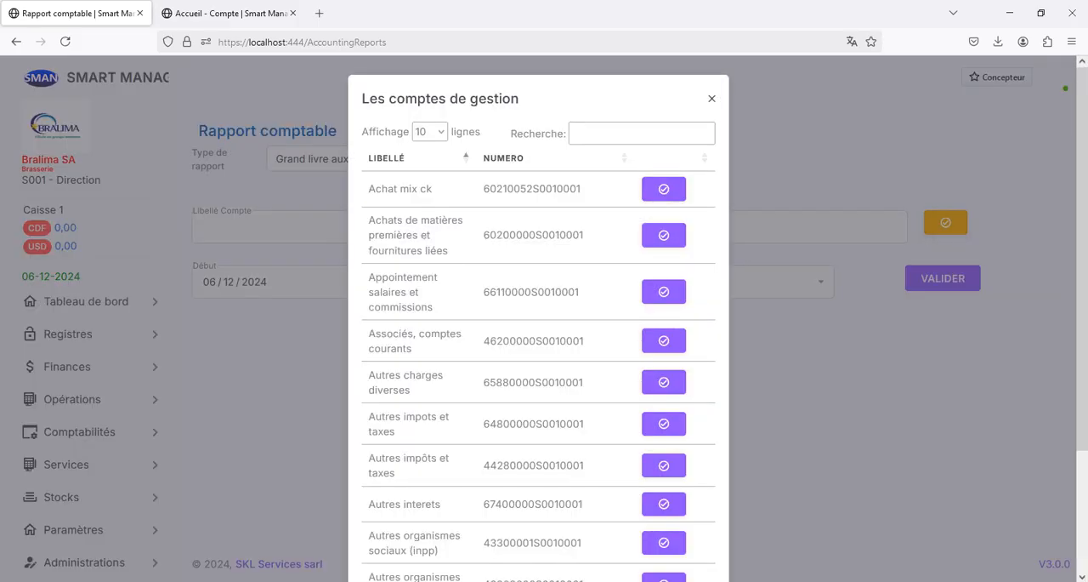
pyautogui.click(642, 134)
pyautogui.write('snel')
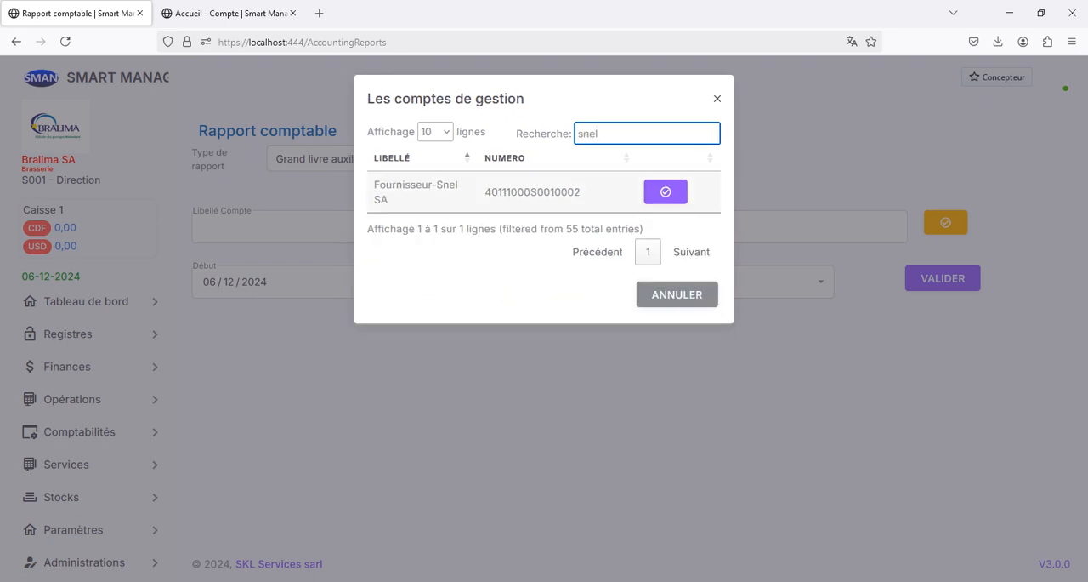
pyautogui.click(666, 192)
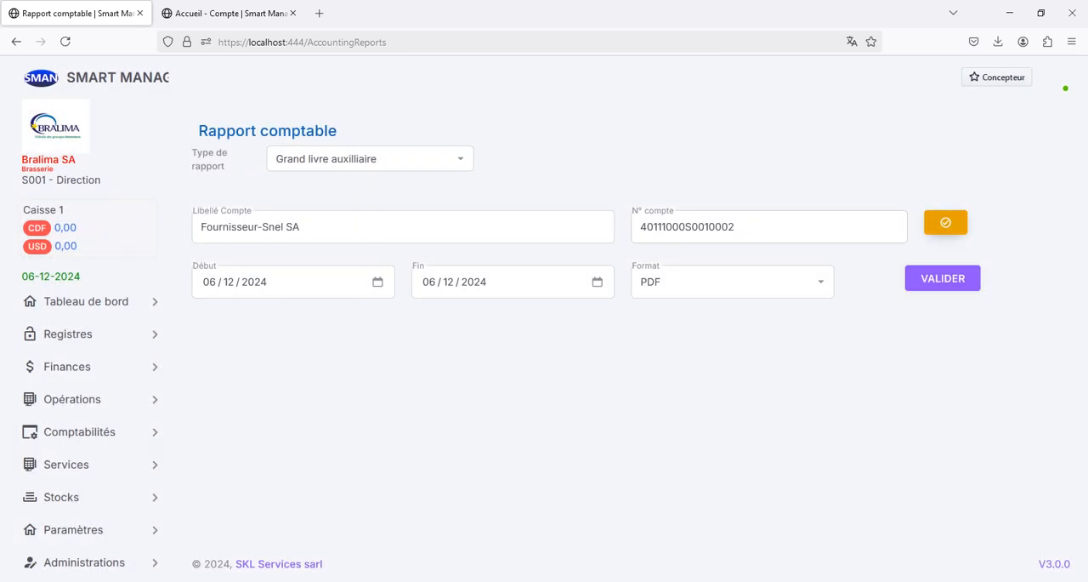
pyautogui.click(943, 278)
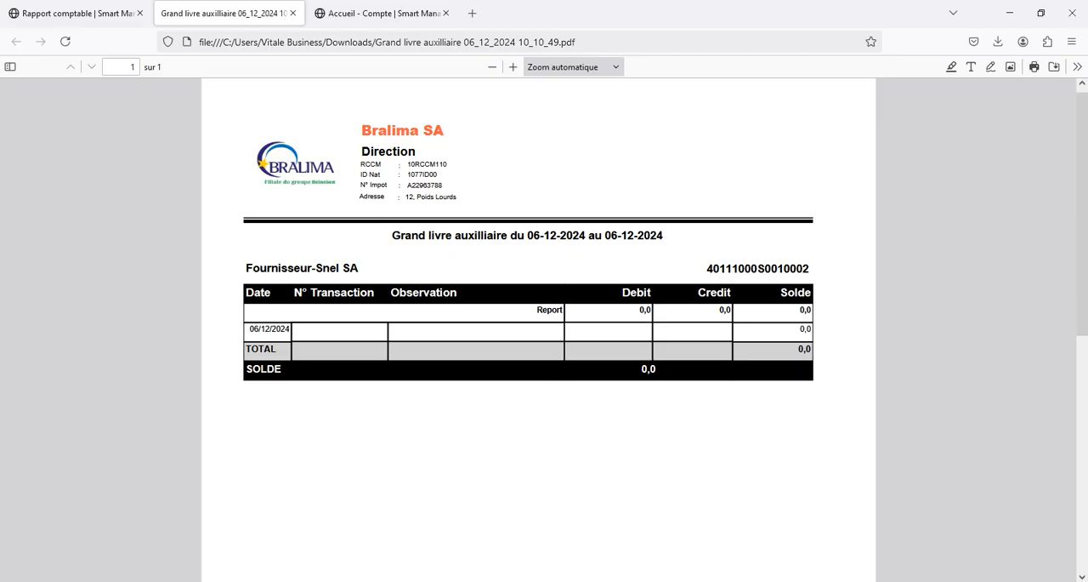
# Step: Examine the report title with its period and the account number in the ledger PDF, and close the PDF
pyautogui.moveTo(391, 235); pyautogui.dragTo(662, 236)
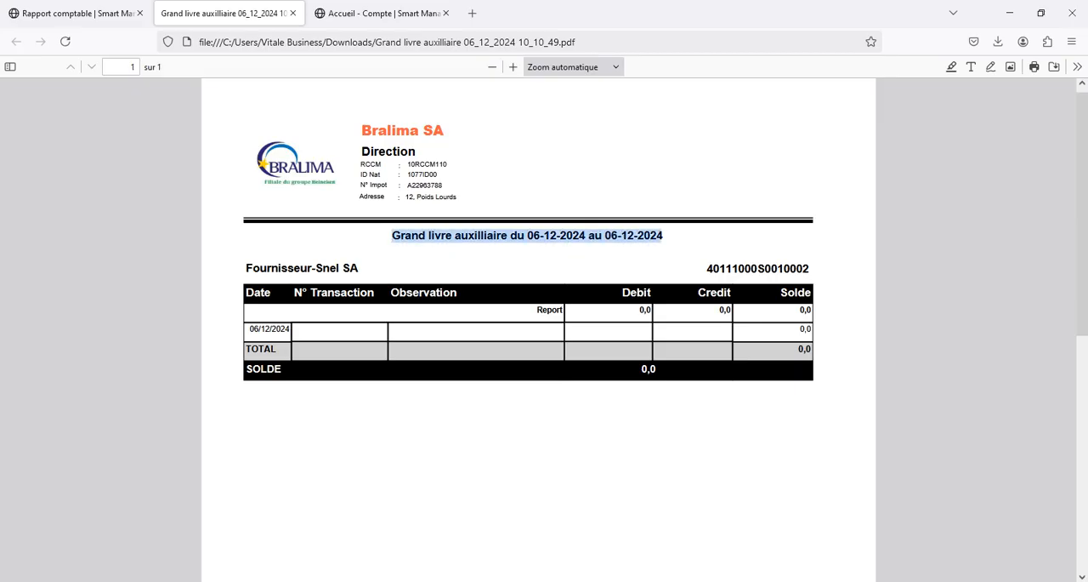
pyautogui.click(662, 236)
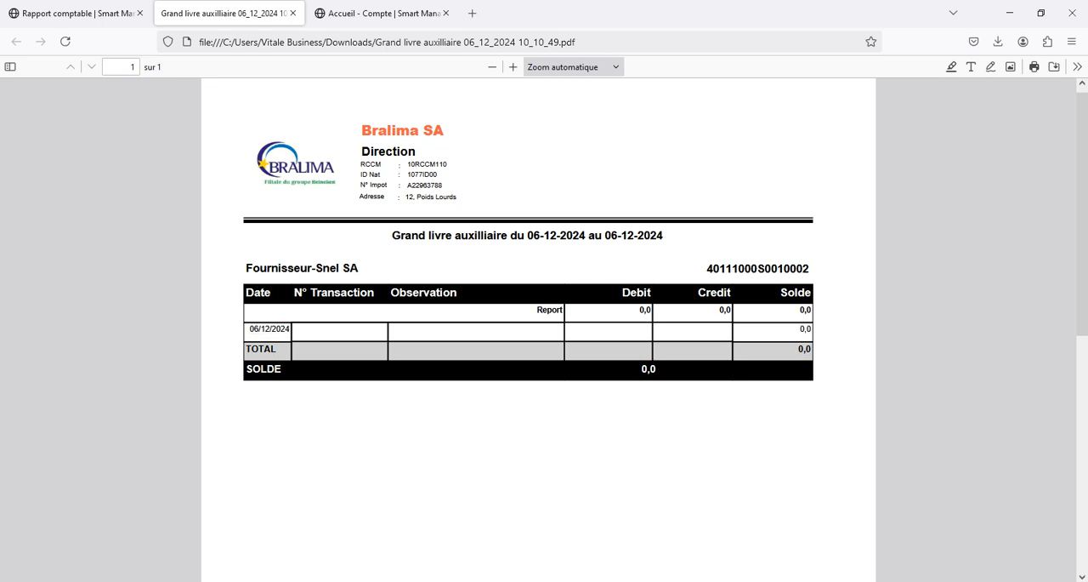
pyautogui.doubleClick(758, 269)
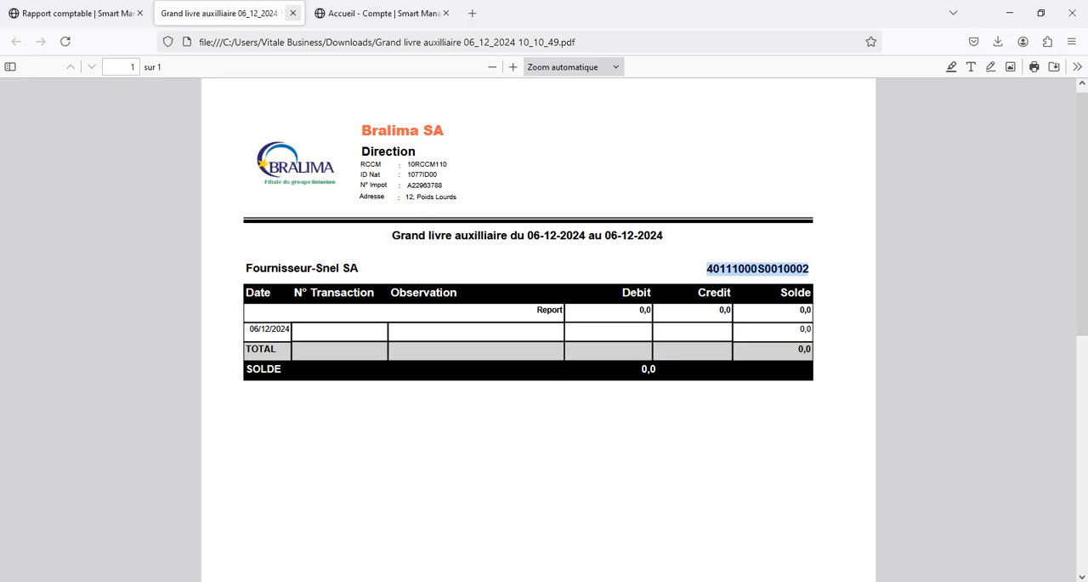
pyautogui.click(292, 13)
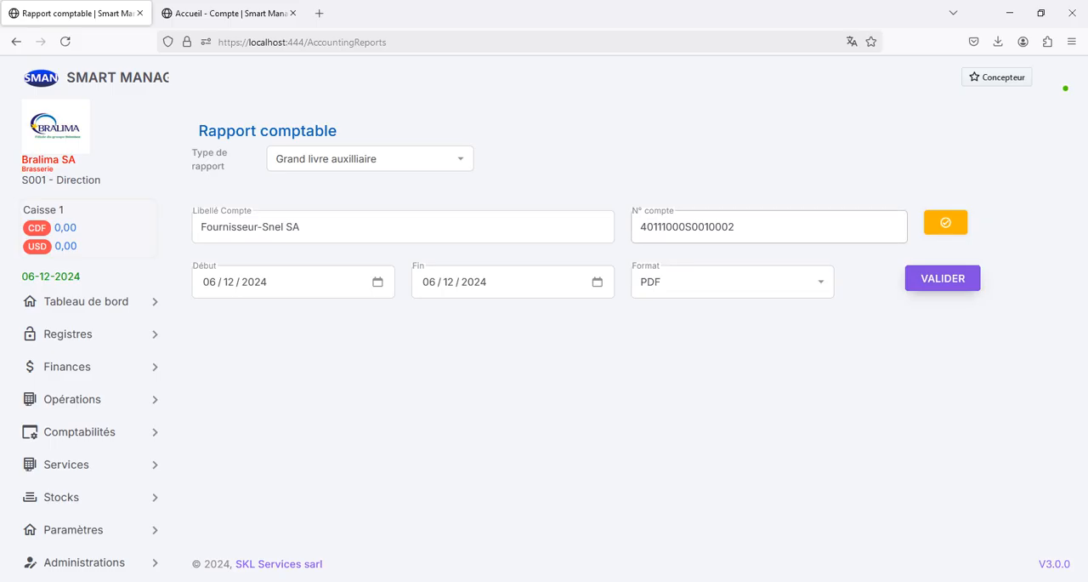
# Step: Check the final digit of the account number assigned to the Fournisseur-Snel SA account
pyautogui.moveTo(738, 227); pyautogui.dragTo(729, 227)
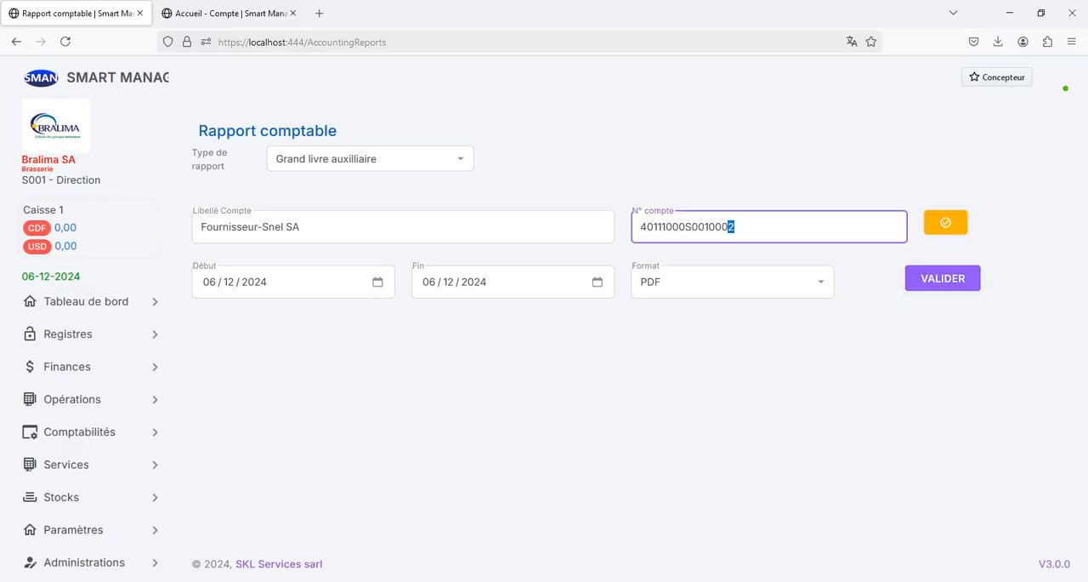
pyautogui.click(711, 177)
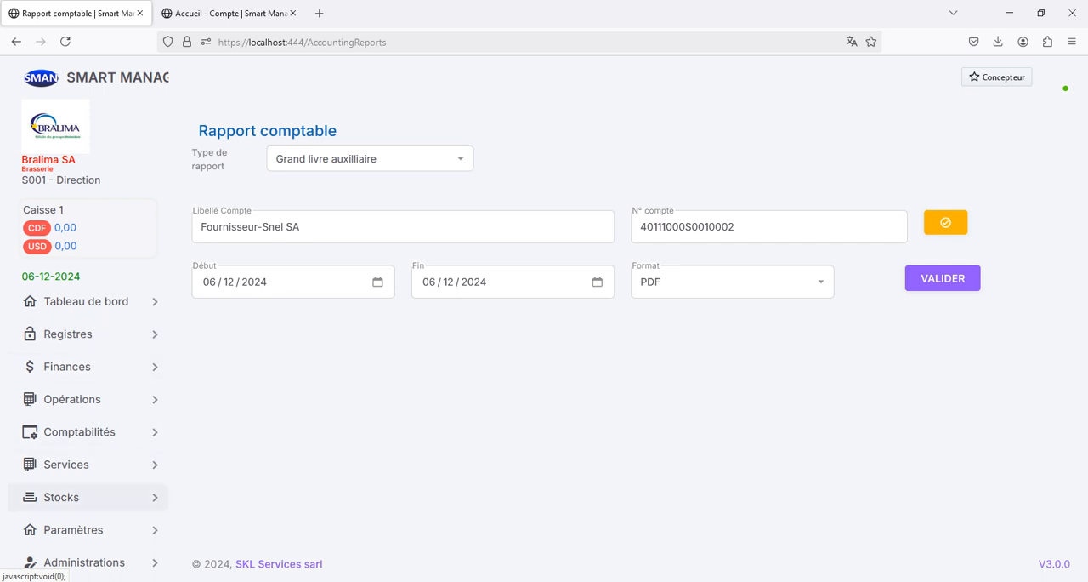
# Step: Start a new supplier in the Fournisseur register with the name Regideso and the account type Fournisseur
pyautogui.click(77, 333)
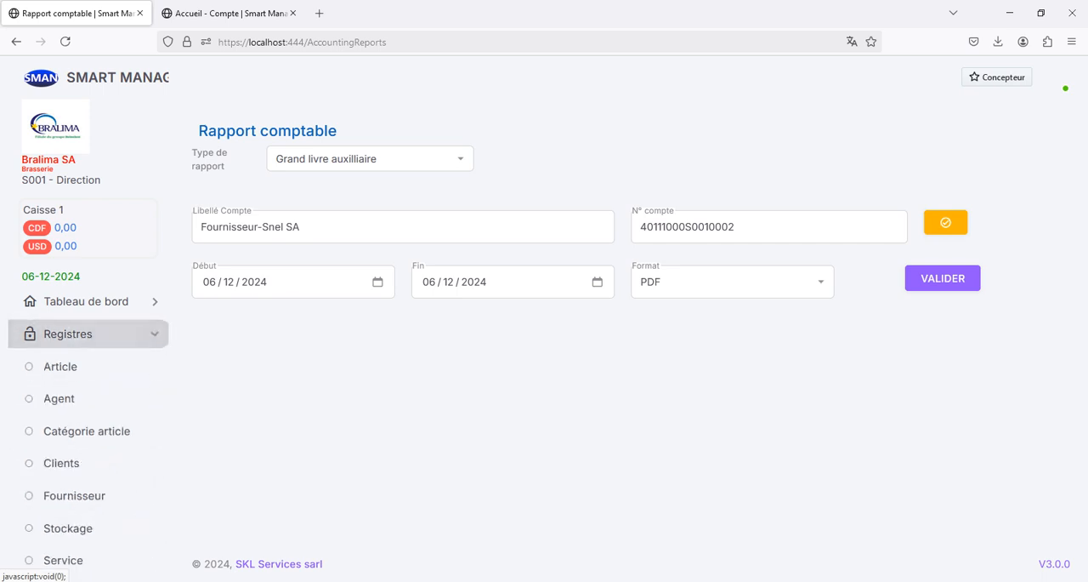
pyautogui.click(74, 495)
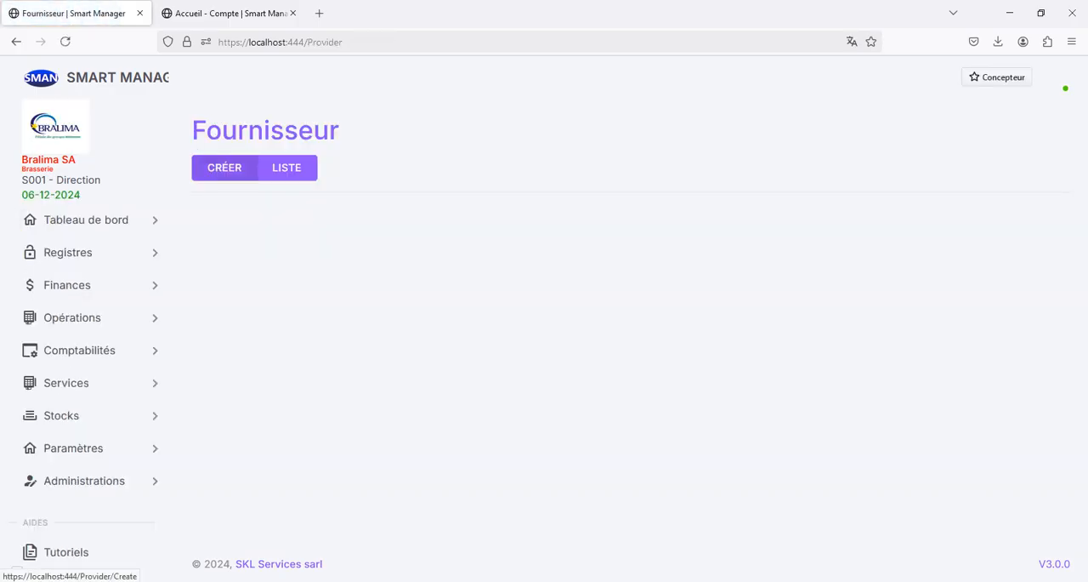
pyautogui.click(225, 168)
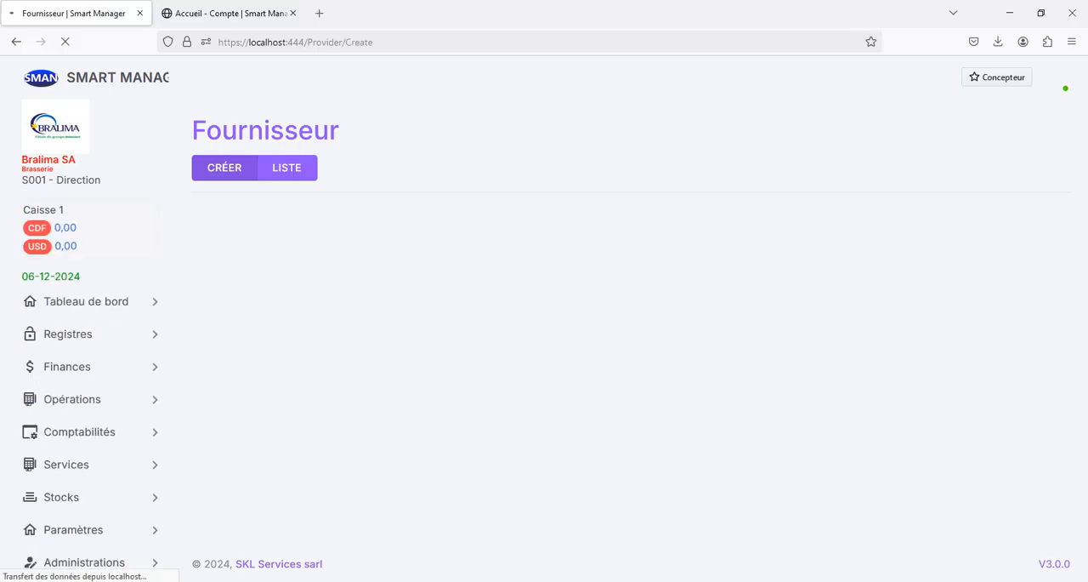
pyautogui.click(246, 275)
pyautogui.write('R')
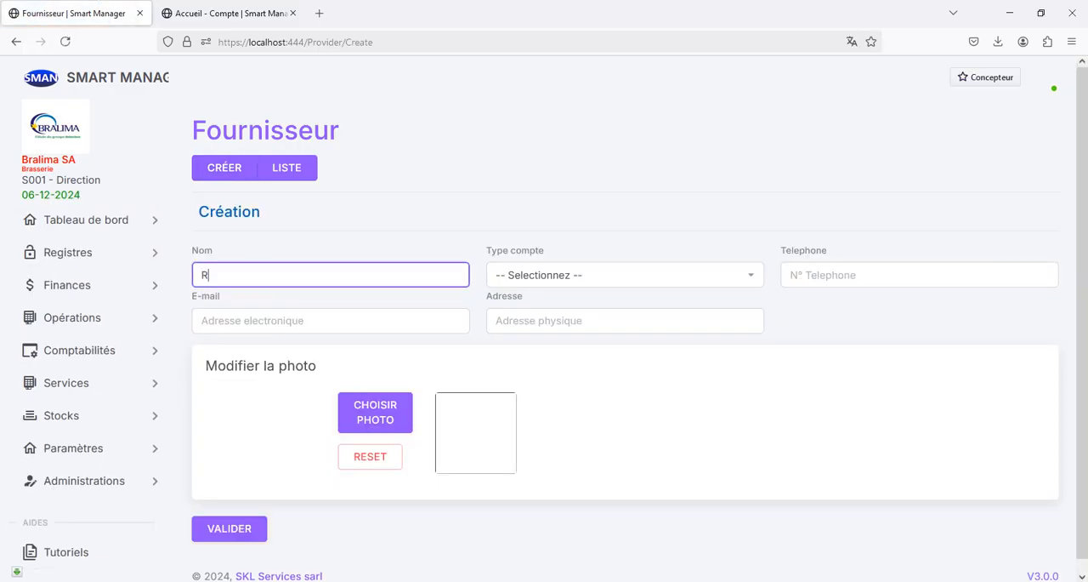
pyautogui.write('egideso')
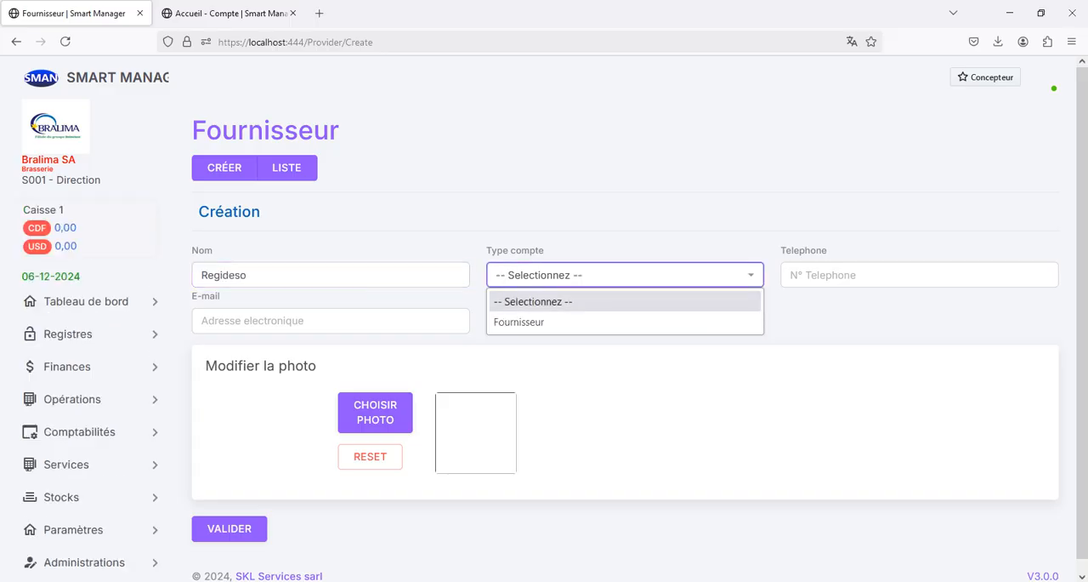
pyautogui.press('Down')
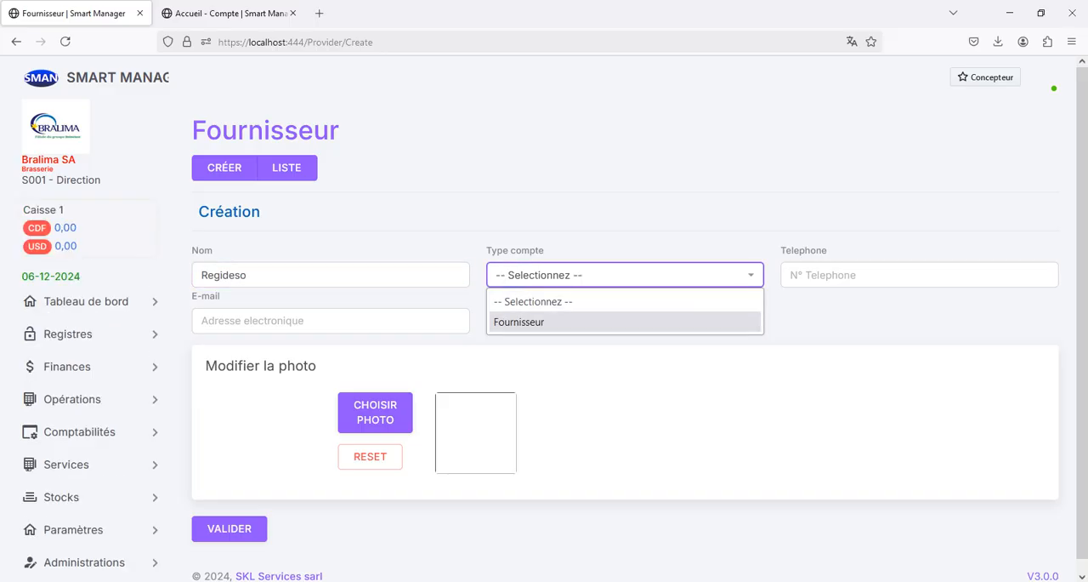
pyautogui.press('Return')
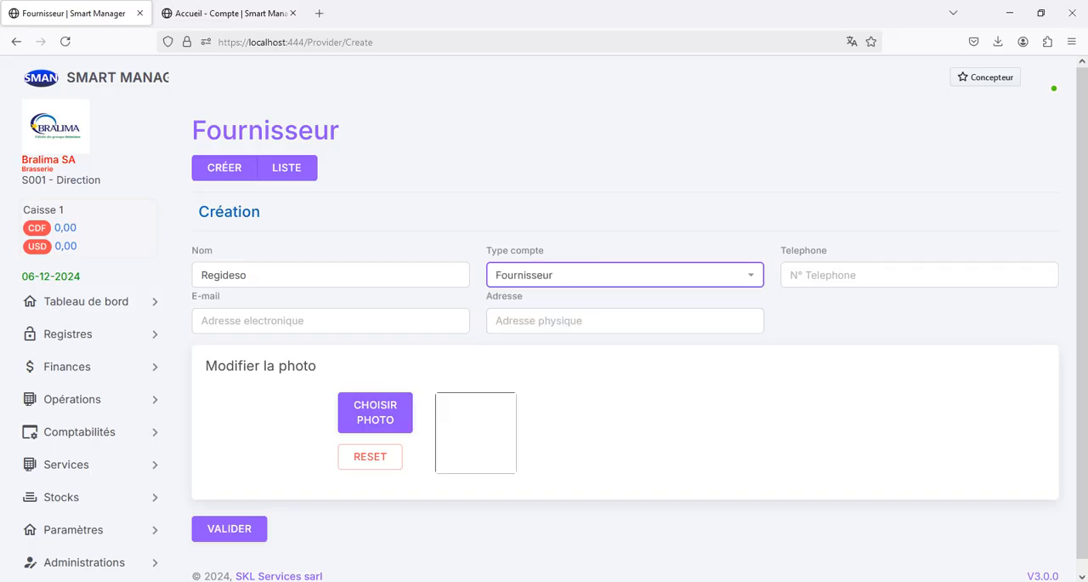
# Step: Fill in the Regideso supplier's e-mail address
pyautogui.click(330, 321)
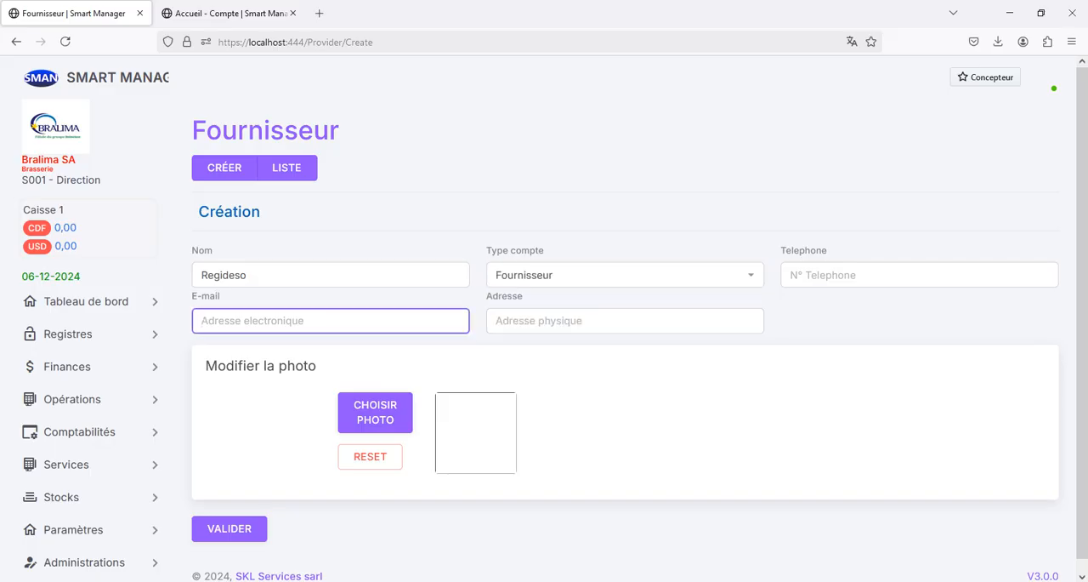
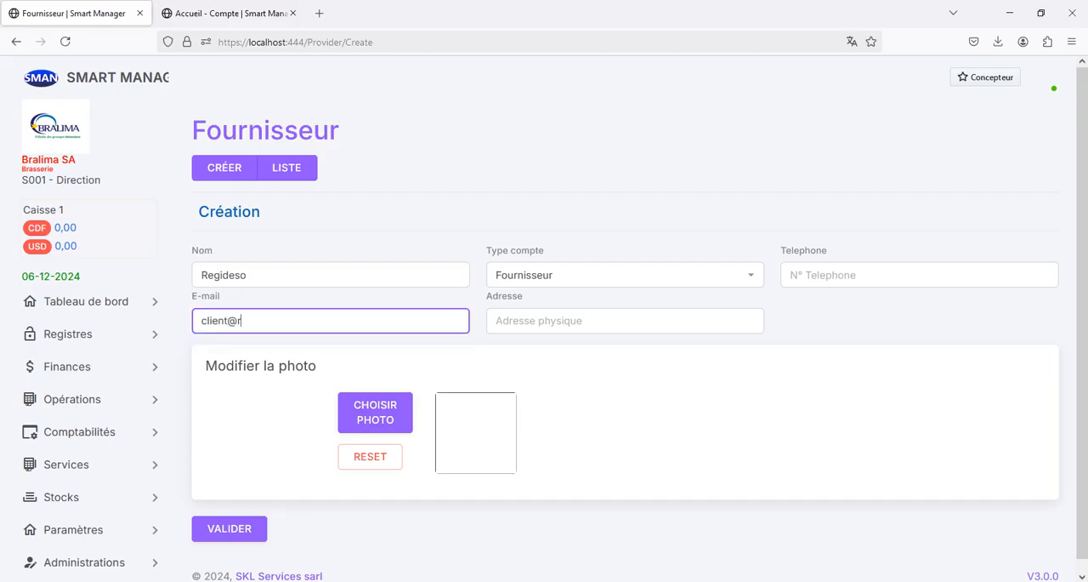
pyautogui.click(920, 274)
pyautogui.write('0')
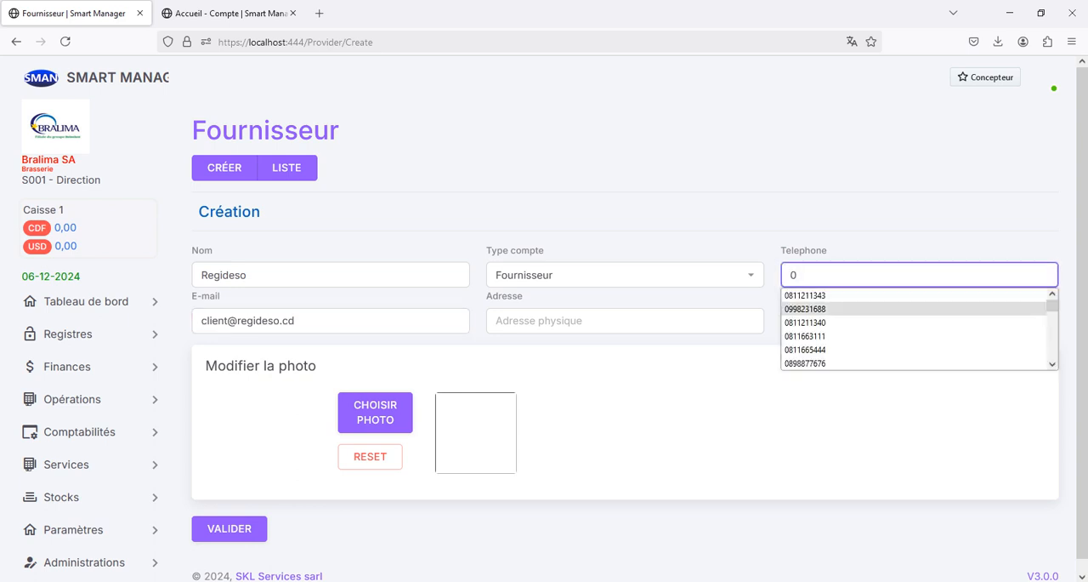
pyautogui.press('BackSpace')
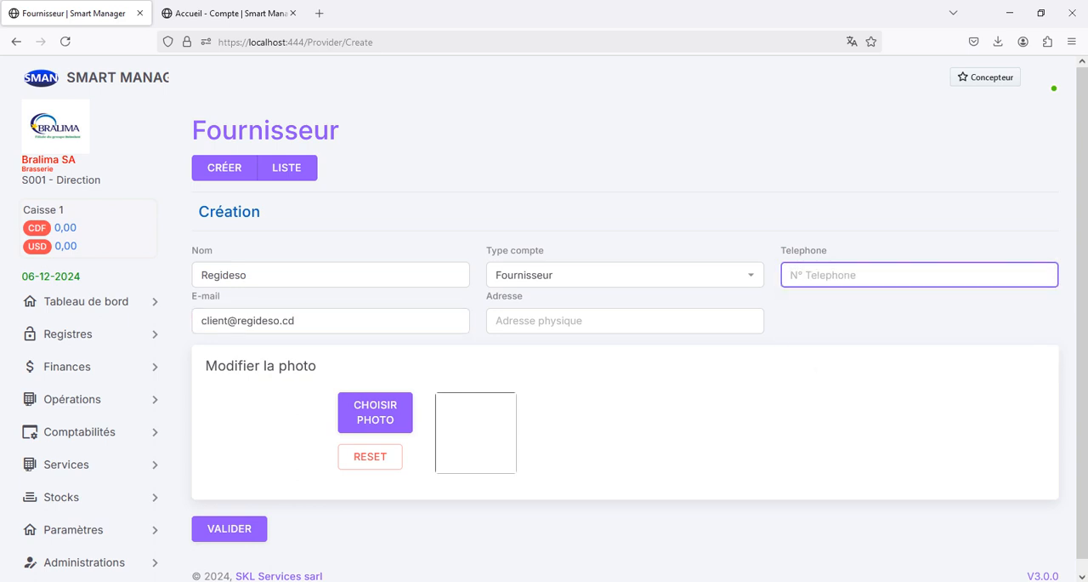
pyautogui.click(816, 372)
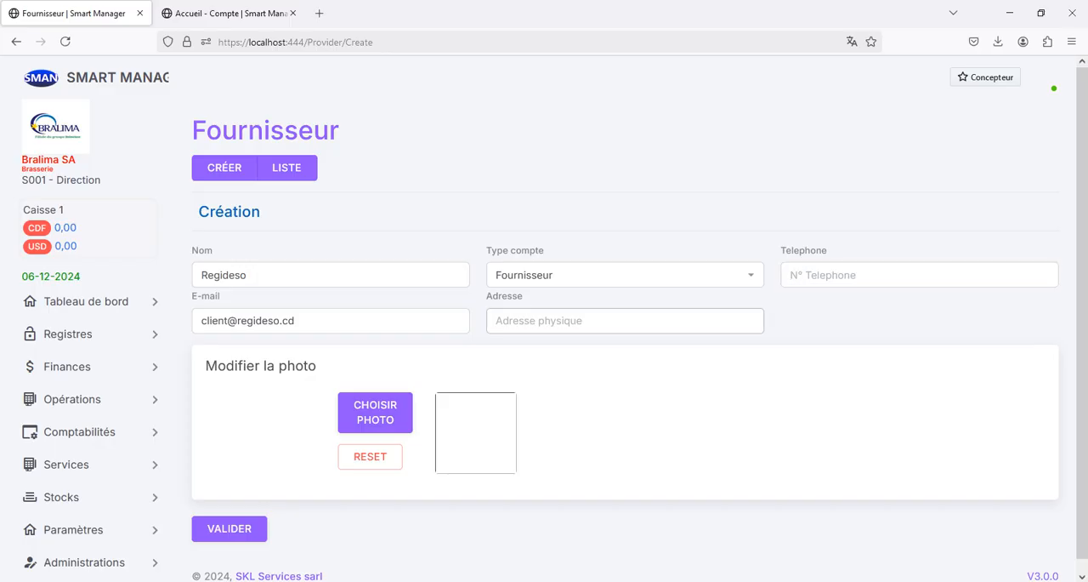
# Step: Fill in the supplier's physical address by choosing a previously entered Poids Lourds address suggestion
pyautogui.click(625, 321)
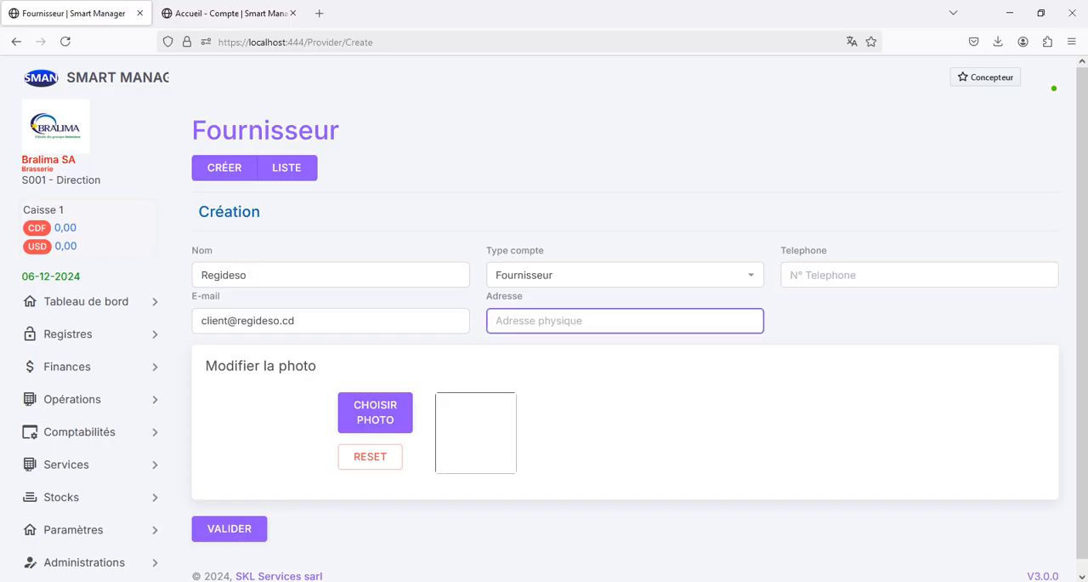
pyautogui.write('1')
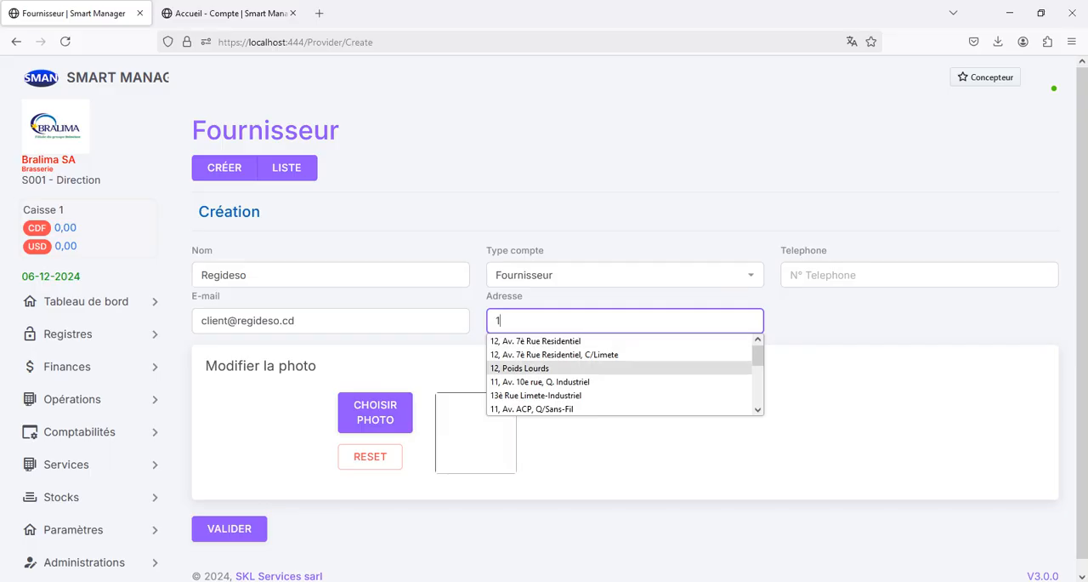
pyautogui.click(520, 368)
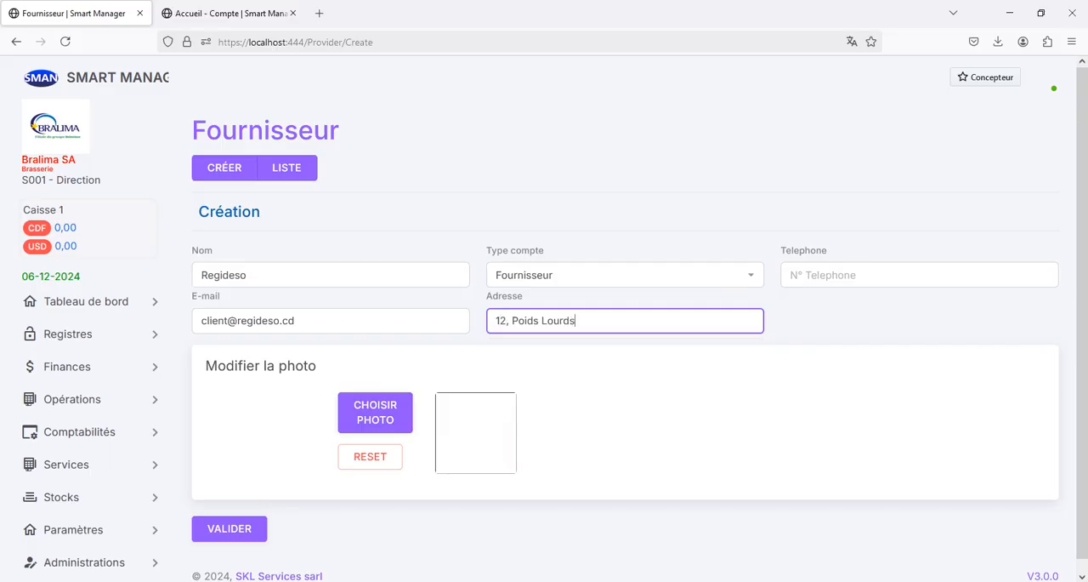
# Step: Set the Regideso image as the supplier's photo, cropped to include the whole logo, and save the new supplier
pyautogui.click(375, 411)
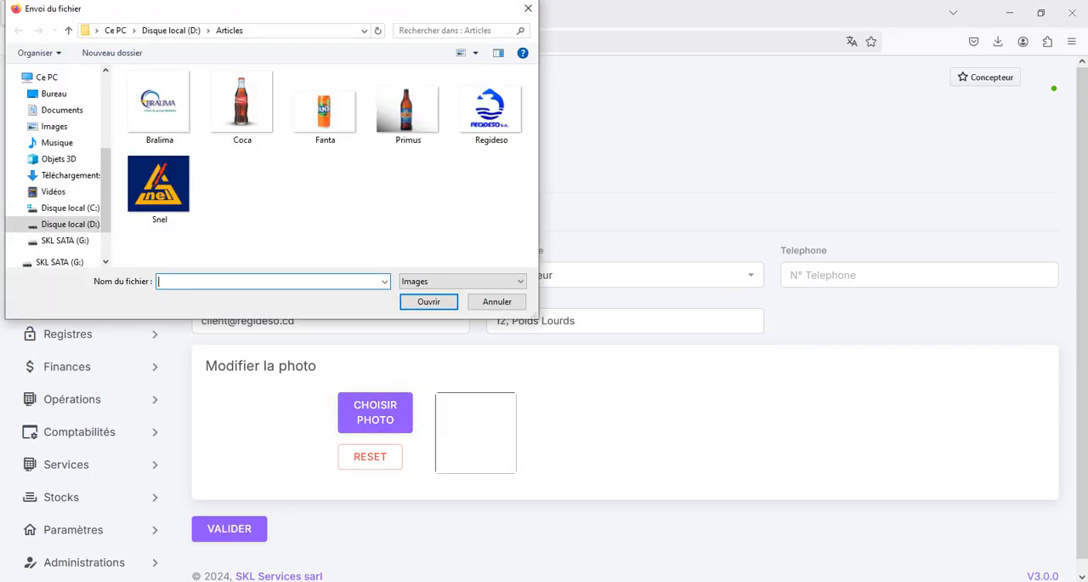
pyautogui.doubleClick(490, 109)
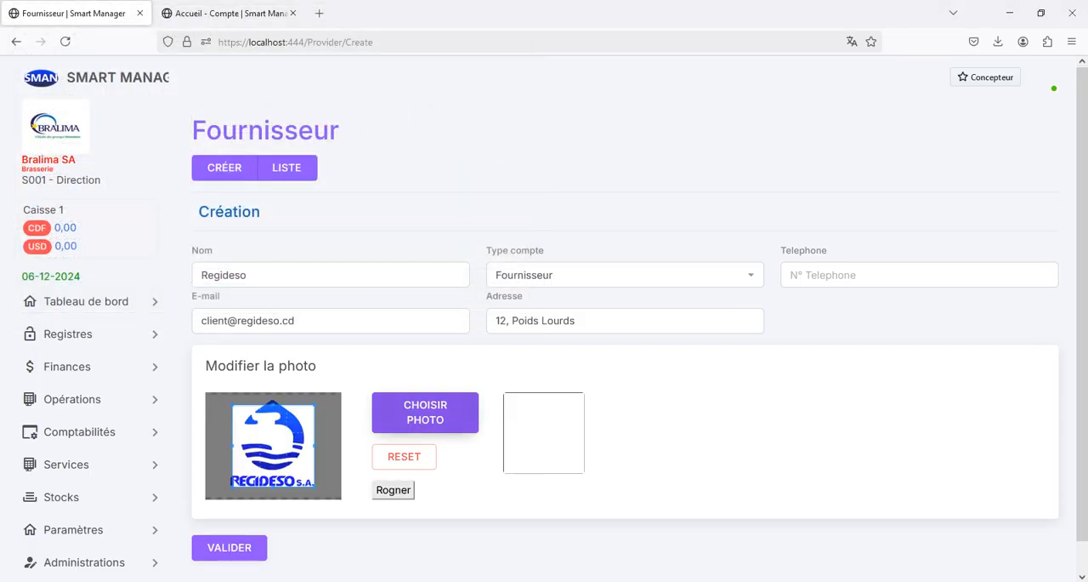
pyautogui.moveTo(232, 404); pyautogui.dragTo(222, 394)
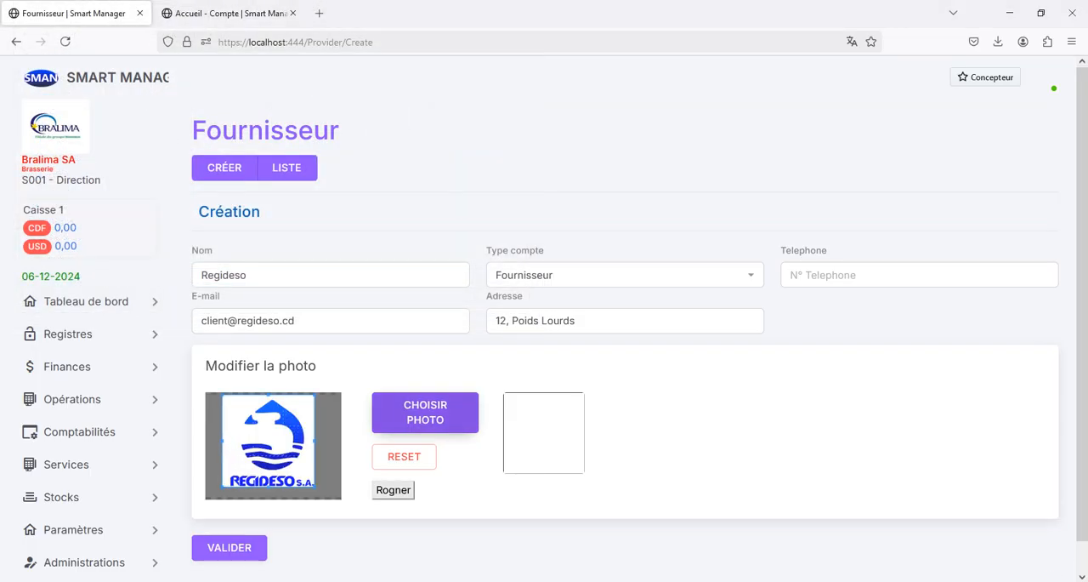
pyautogui.moveTo(315, 488); pyautogui.dragTo(325, 497)
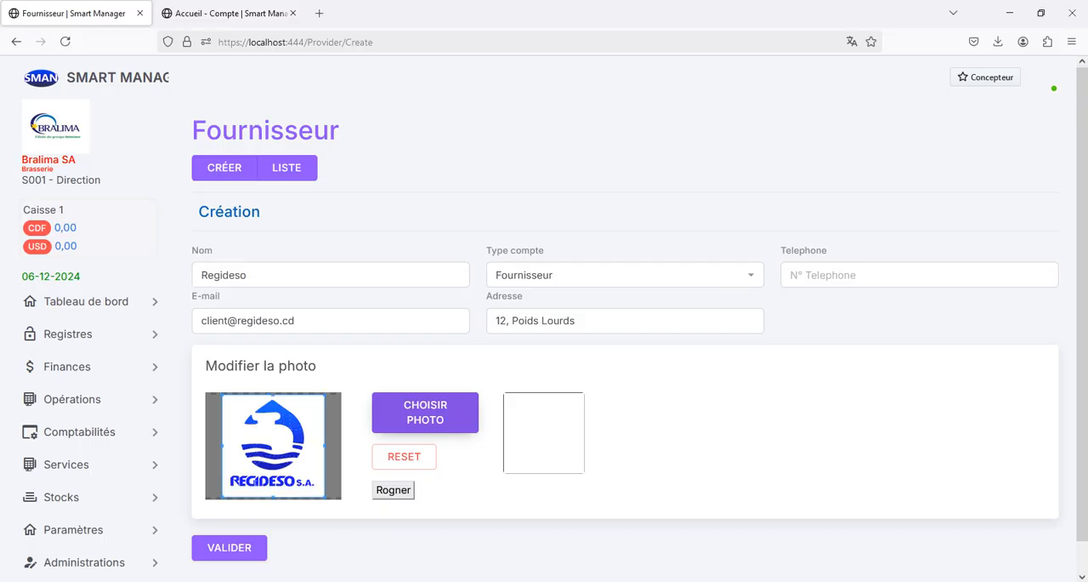
pyautogui.click(393, 490)
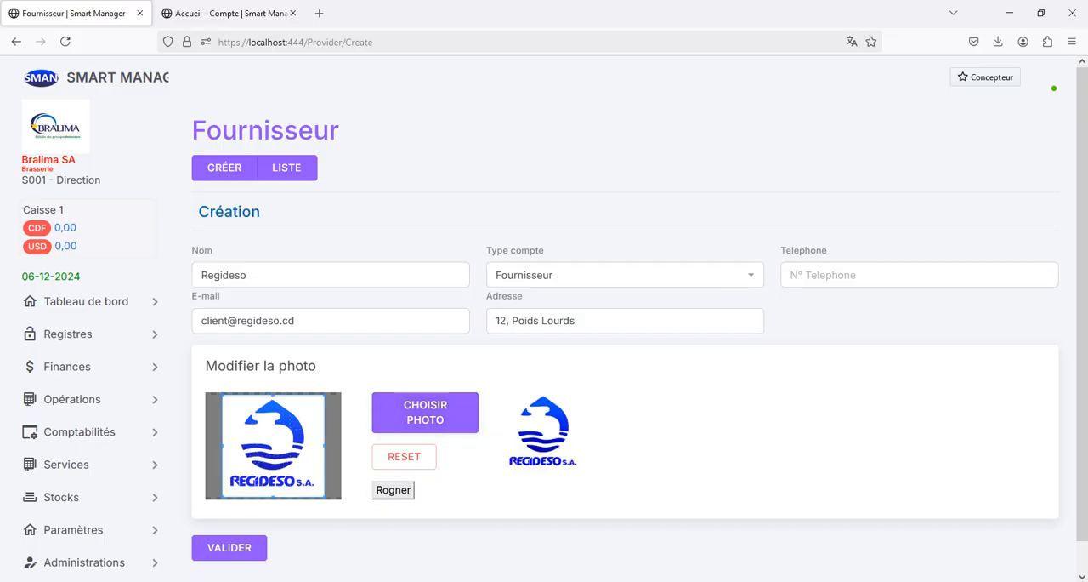
pyautogui.click(229, 548)
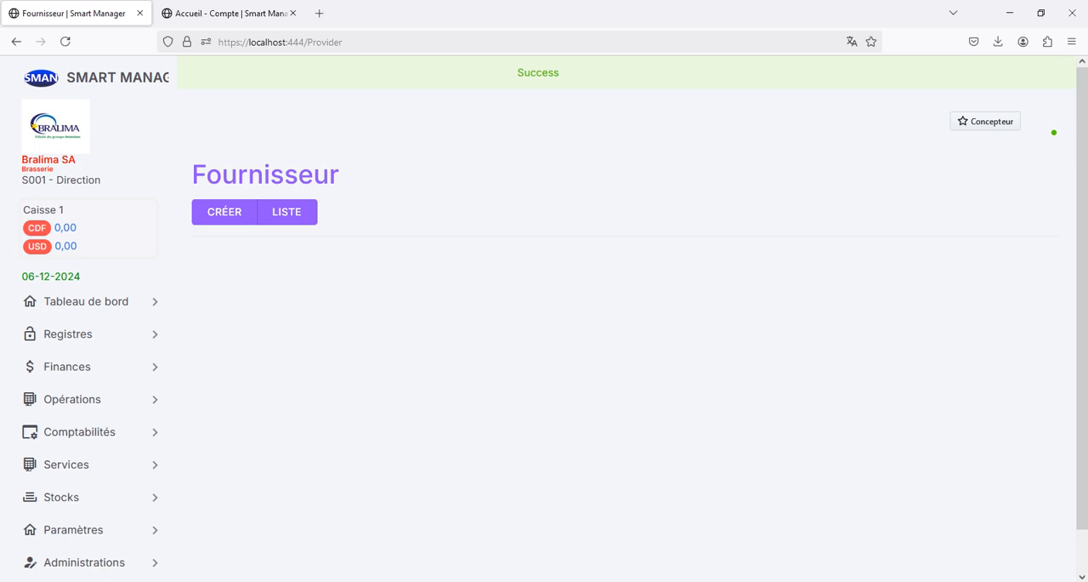
# Step: Open the accounting reports page (Rapport comptable) and close the separate page listing the general accounts
pyautogui.click(80, 431)
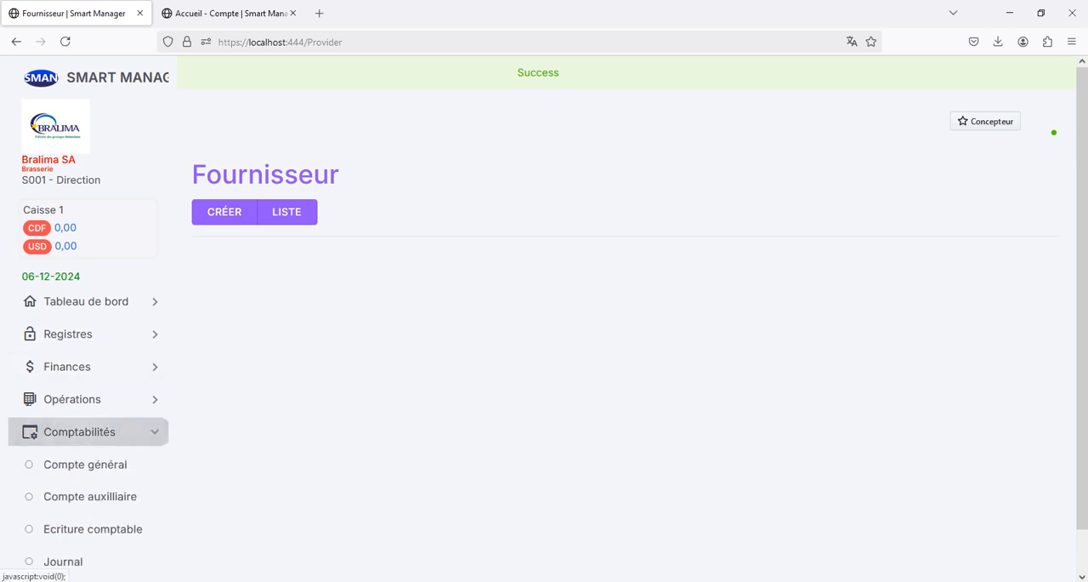
pyautogui.scroll(-3, 82, 510)
pyautogui.scroll(-3, 85, 510)
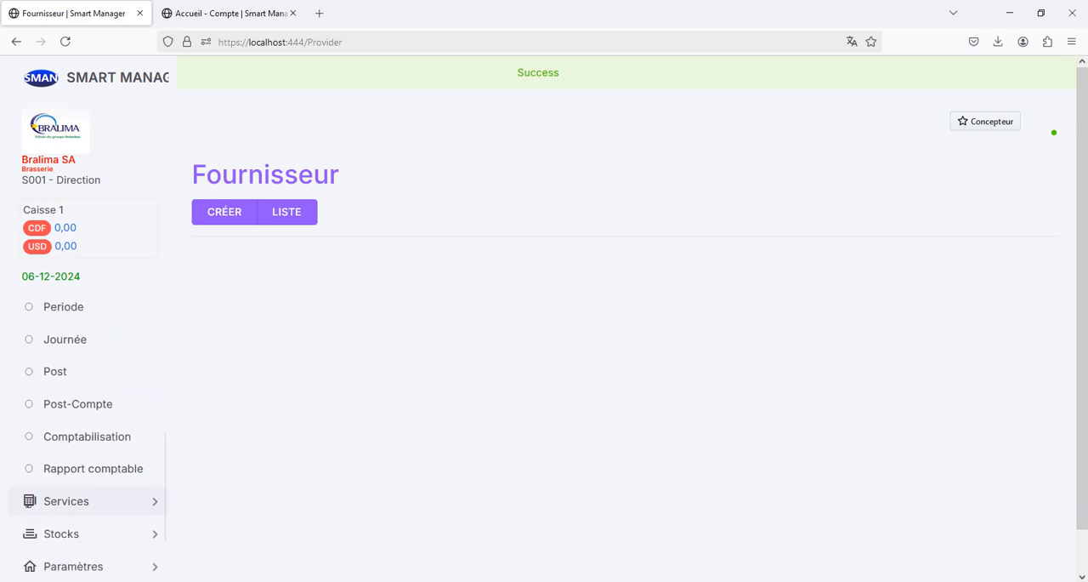
pyautogui.click(92, 468)
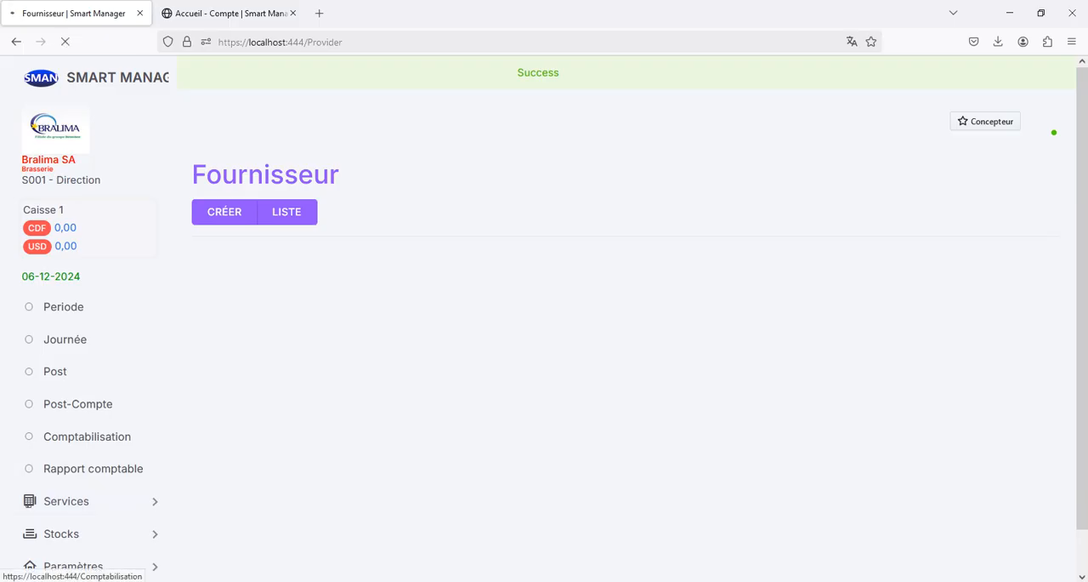
pyautogui.click(281, 13)
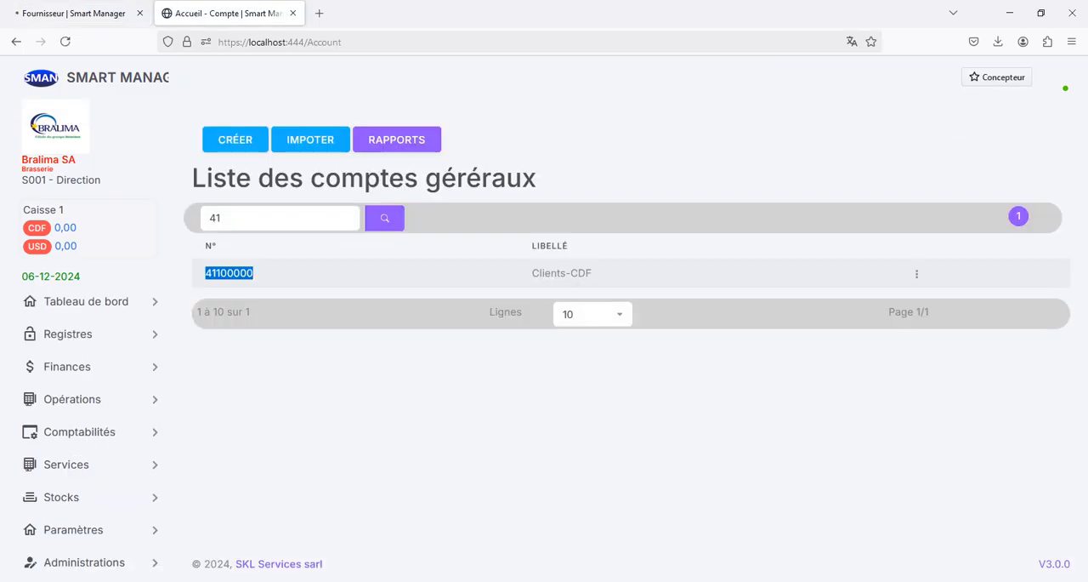
pyautogui.click(292, 13)
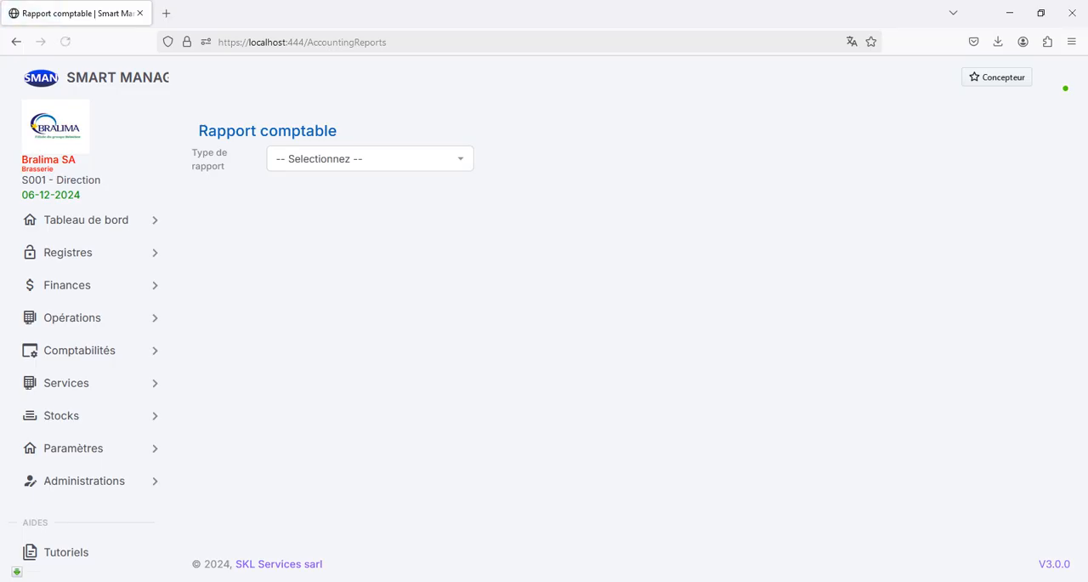
# Step: Generate a PDF Grand livre auxilliaire report for the Fournisseur-Regideso account, finding the account by searching for reg
pyautogui.click(370, 159)
pyautogui.click(322, 287)
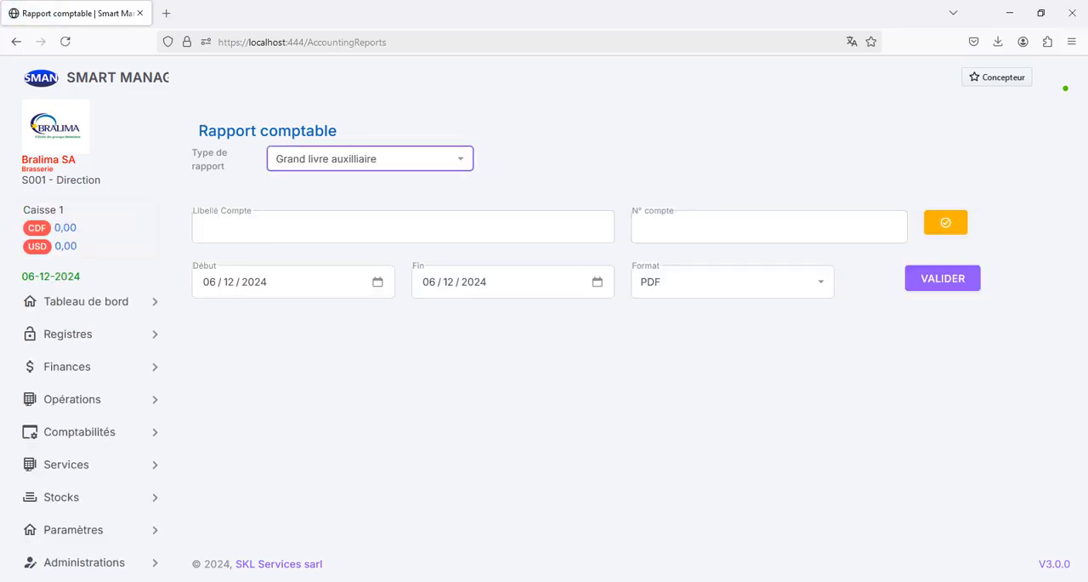
pyautogui.click(945, 223)
pyautogui.click(642, 133)
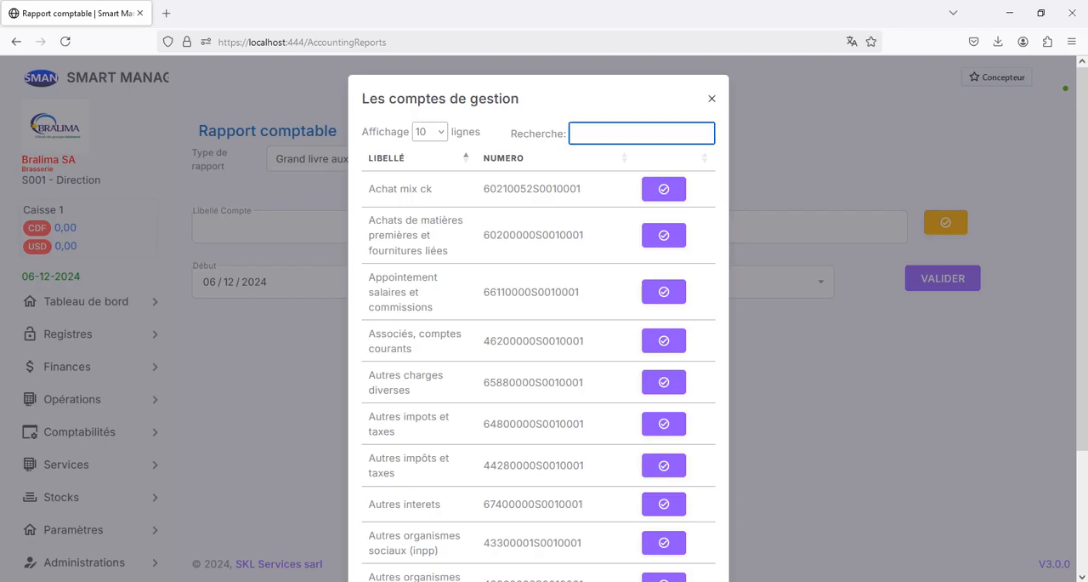
pyautogui.write('reg')
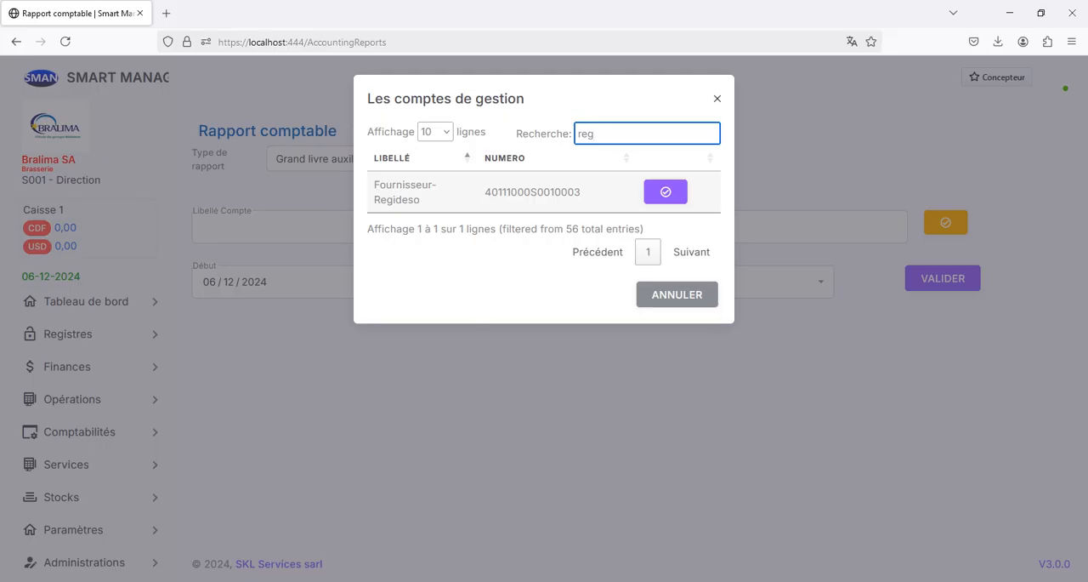
pyautogui.click(666, 191)
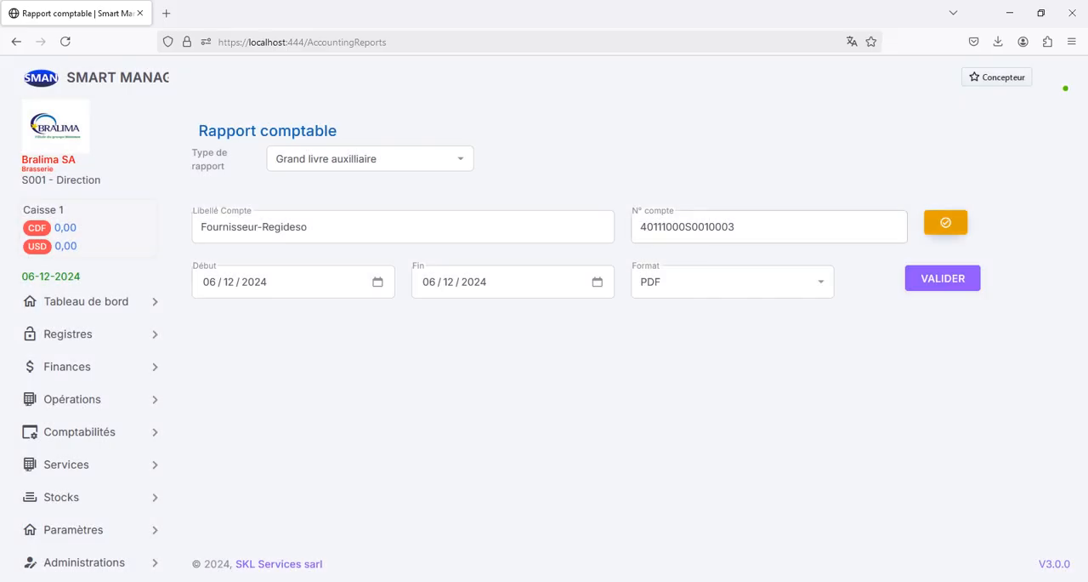
pyautogui.click(943, 278)
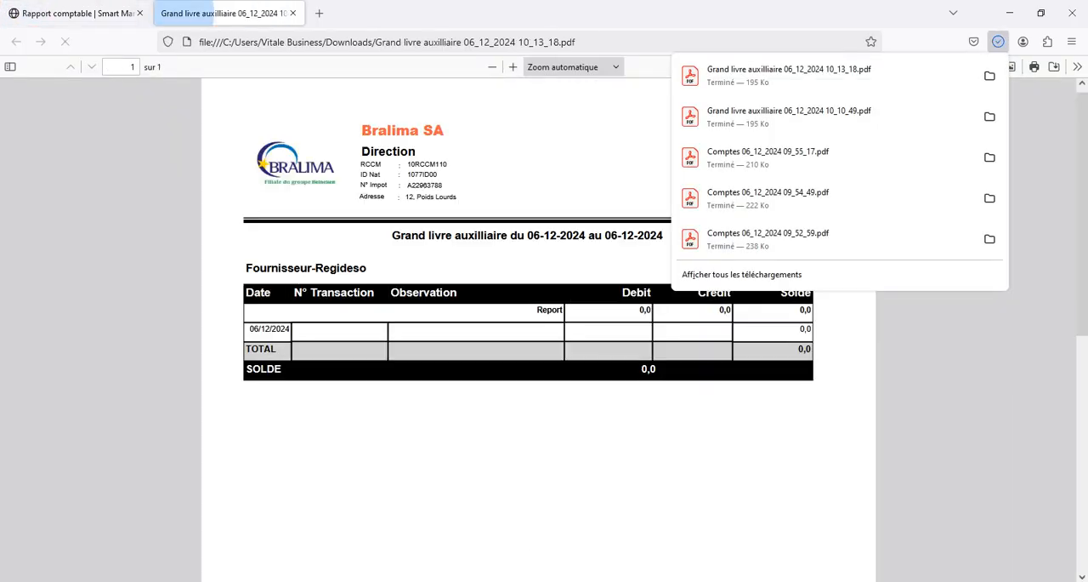
pyautogui.press('Escape')
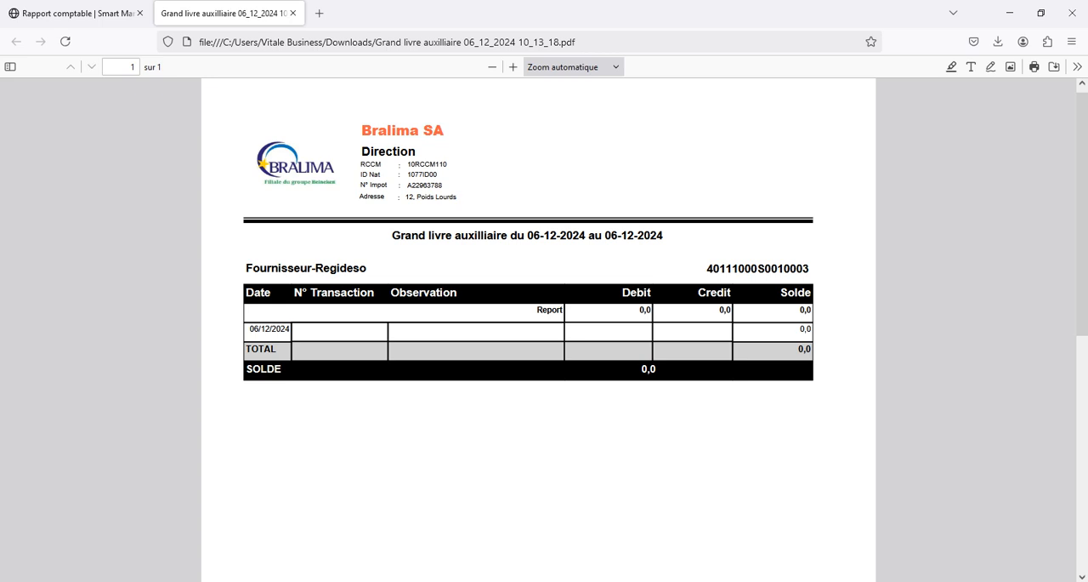
# Step: Examine the supplier name and account number in the Regideso auxiliary ledger PDF and close the report
pyautogui.doubleClick(341, 268)
pyautogui.moveTo(713, 269); pyautogui.dragTo(784, 269)
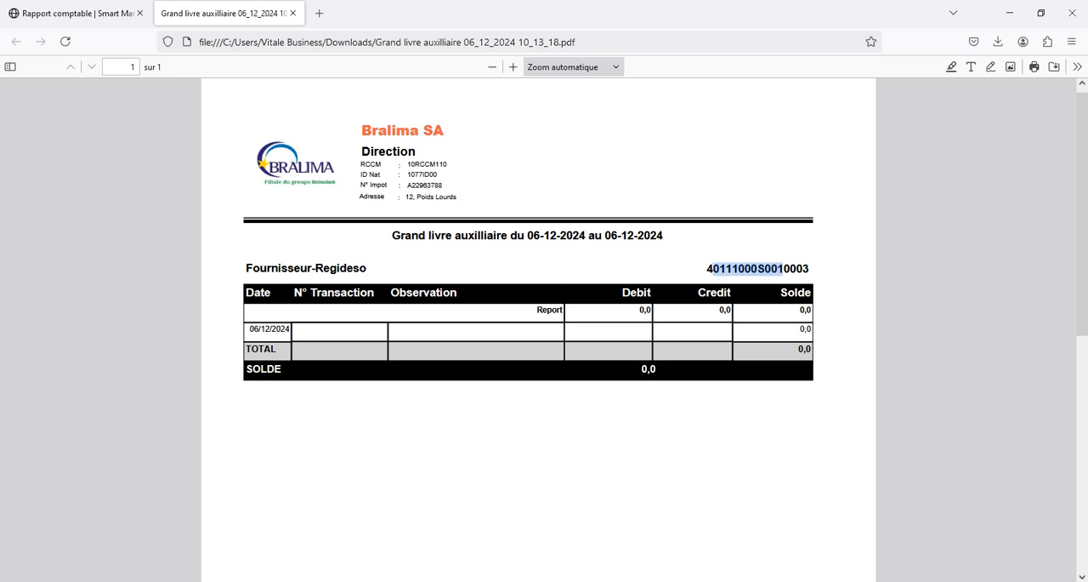
pyautogui.click(783, 268)
pyautogui.moveTo(809, 269); pyautogui.dragTo(802, 269)
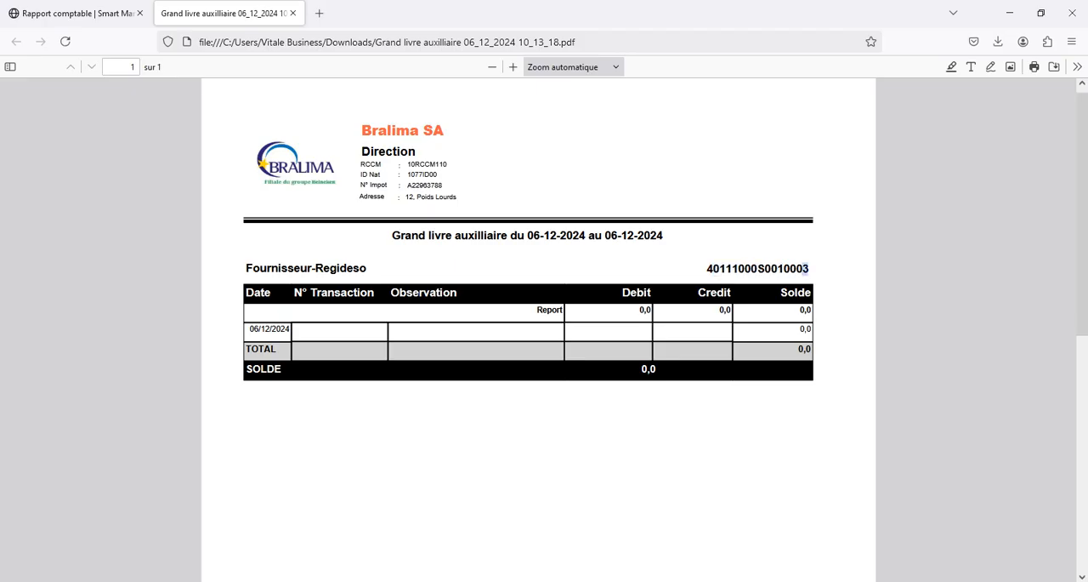
pyautogui.click(802, 269)
pyautogui.click(292, 13)
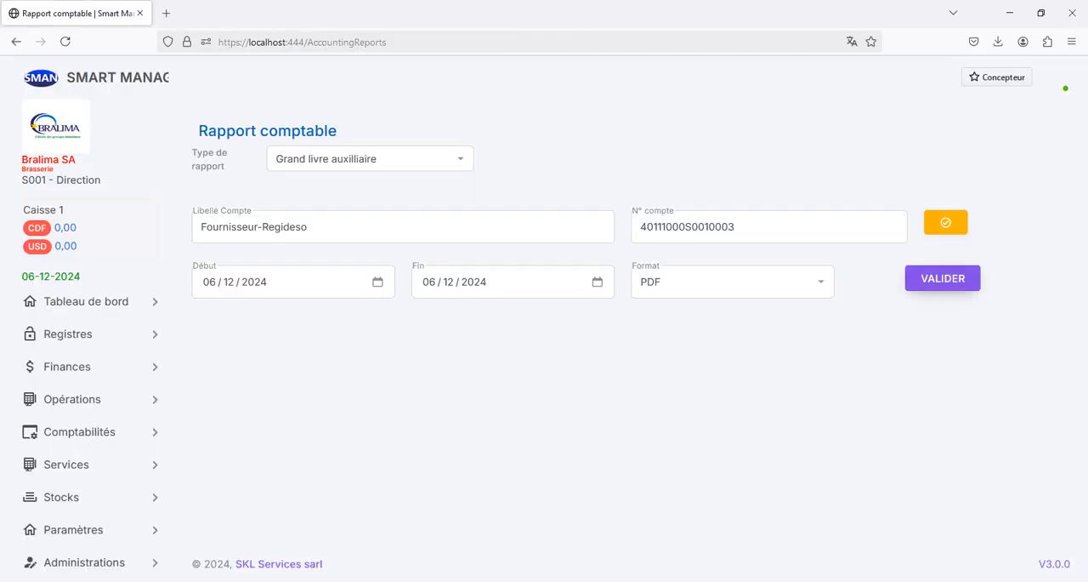
# Step: Open the creation form for a new agent and check which profiles are available for selection
pyautogui.click(90, 337)
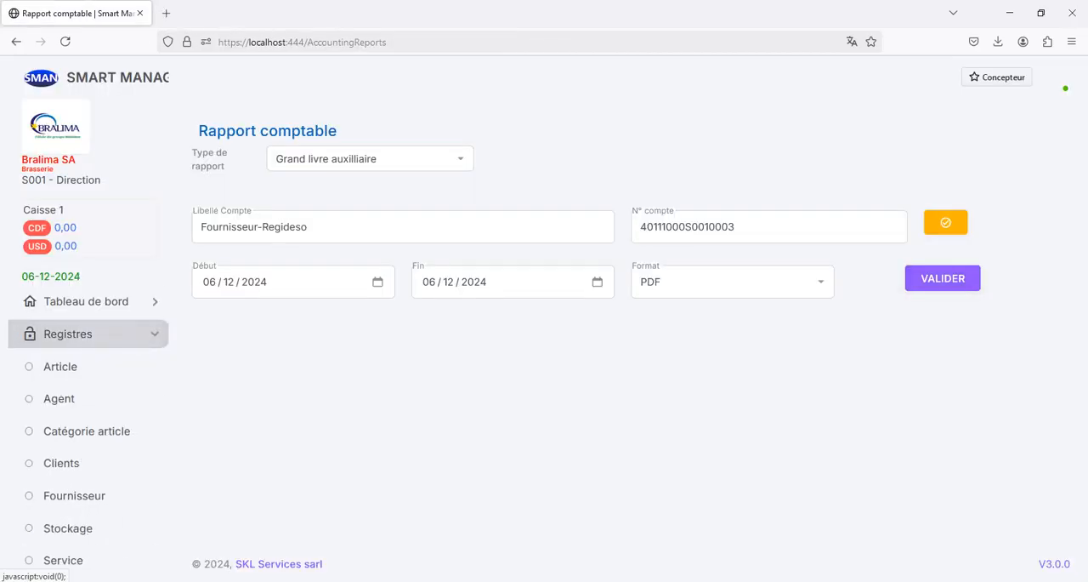
pyautogui.click(58, 398)
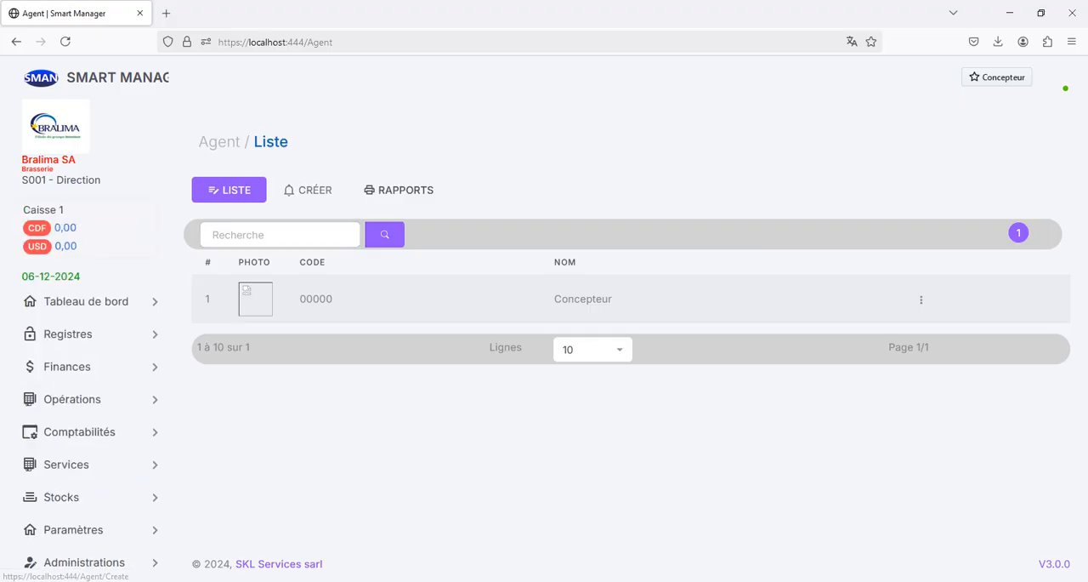
pyautogui.click(309, 190)
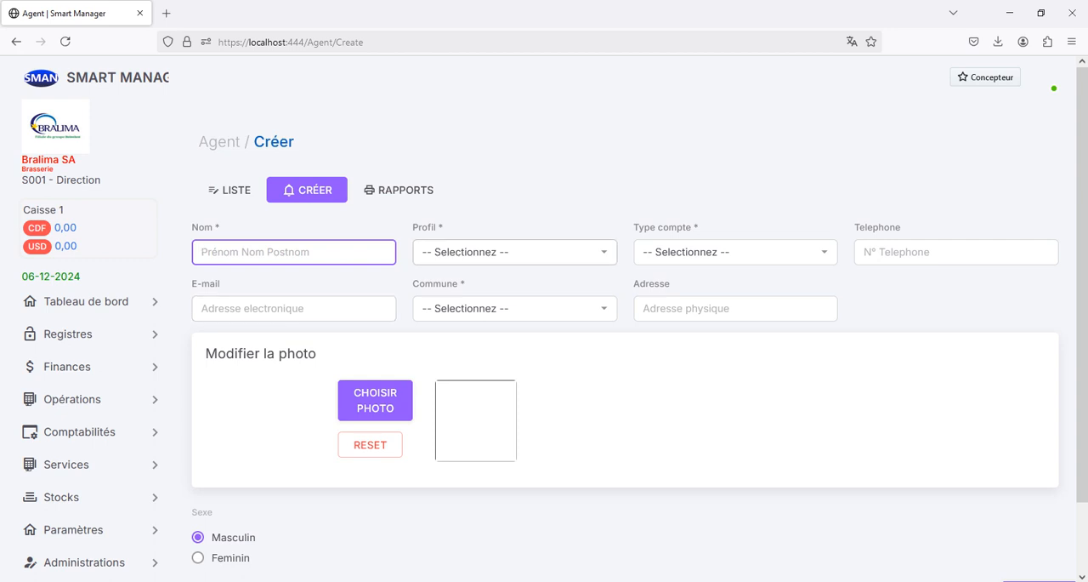
pyautogui.click(515, 253)
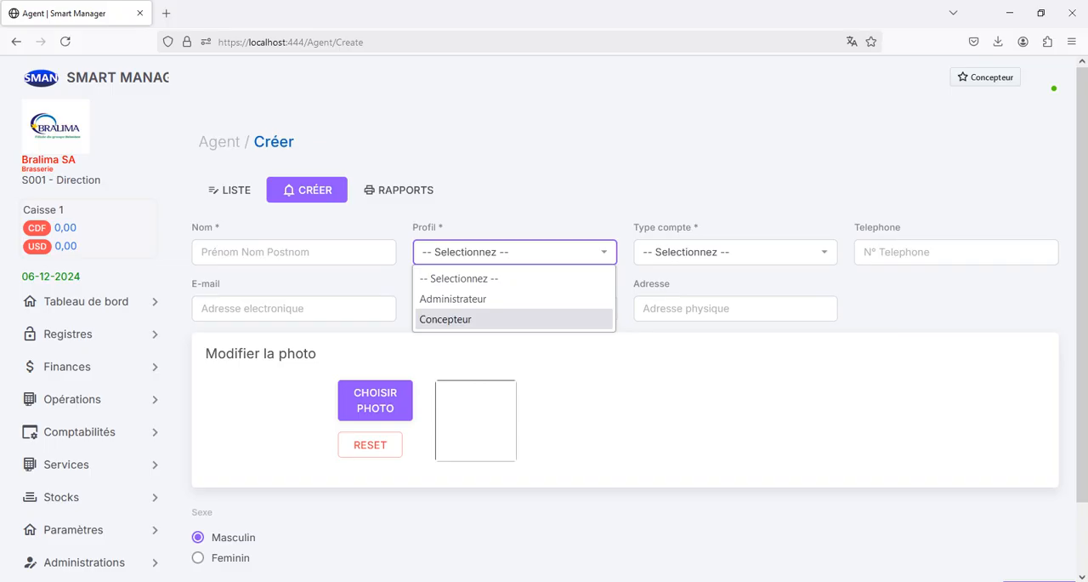
pyautogui.click(528, 192)
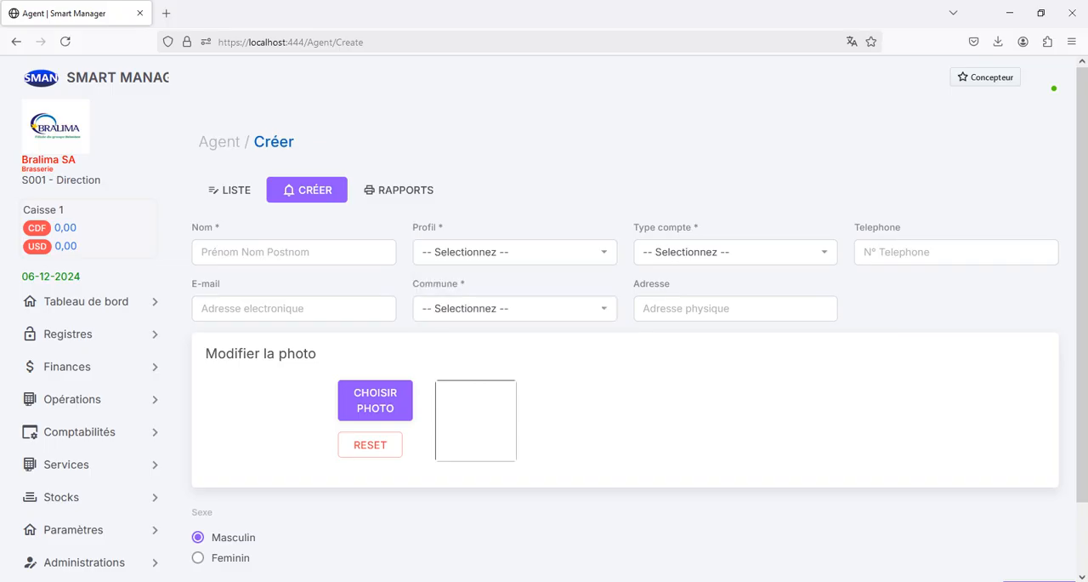
# Step: Open the list of profiles (Profil) in the application's administration section
pyautogui.scroll(-2, 93, 448)
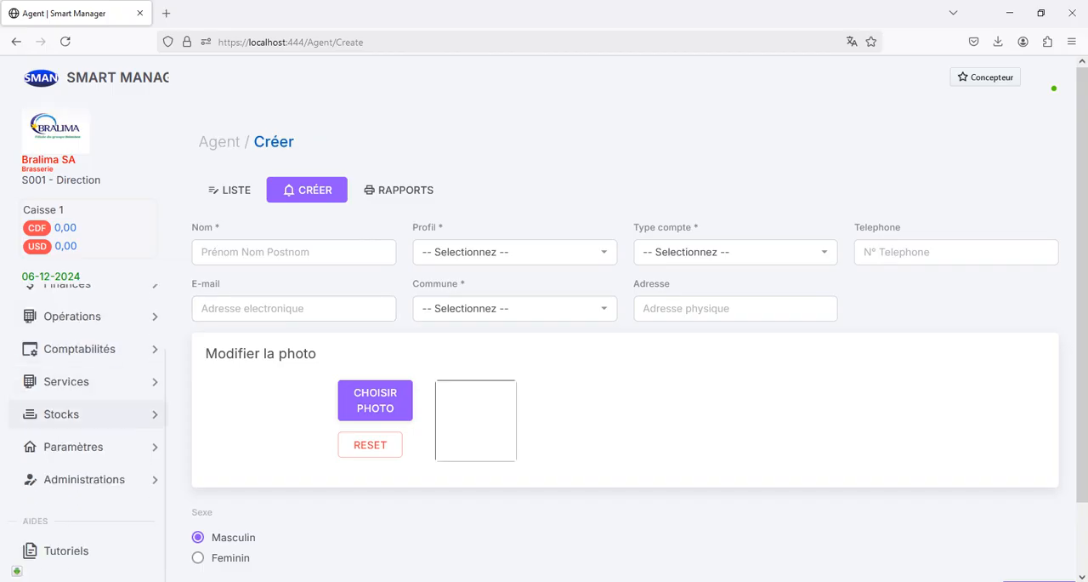
pyautogui.click(83, 446)
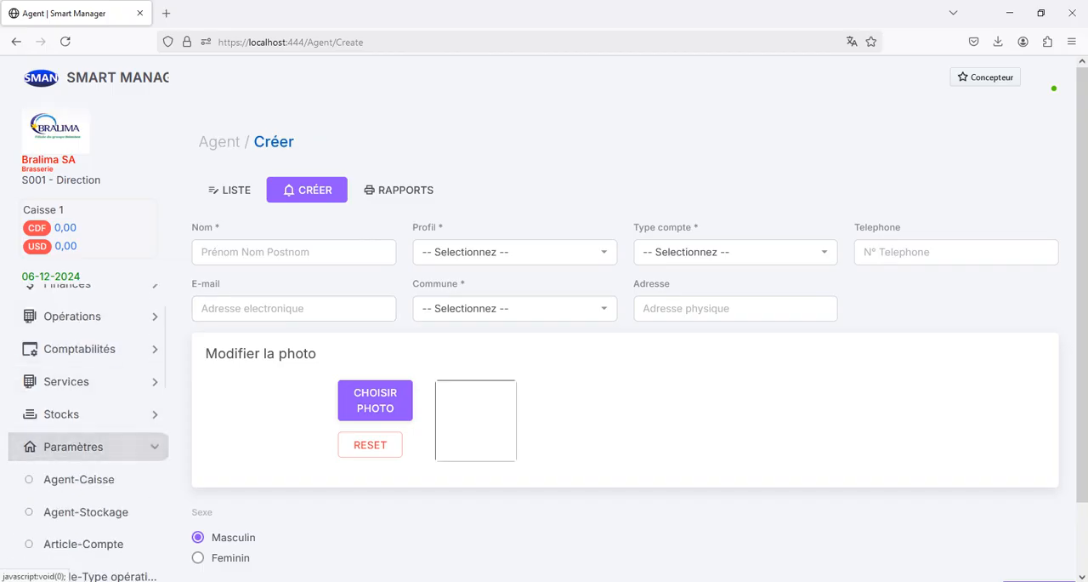
pyautogui.scroll(-10, 85, 477)
pyautogui.scroll(8, 85, 477)
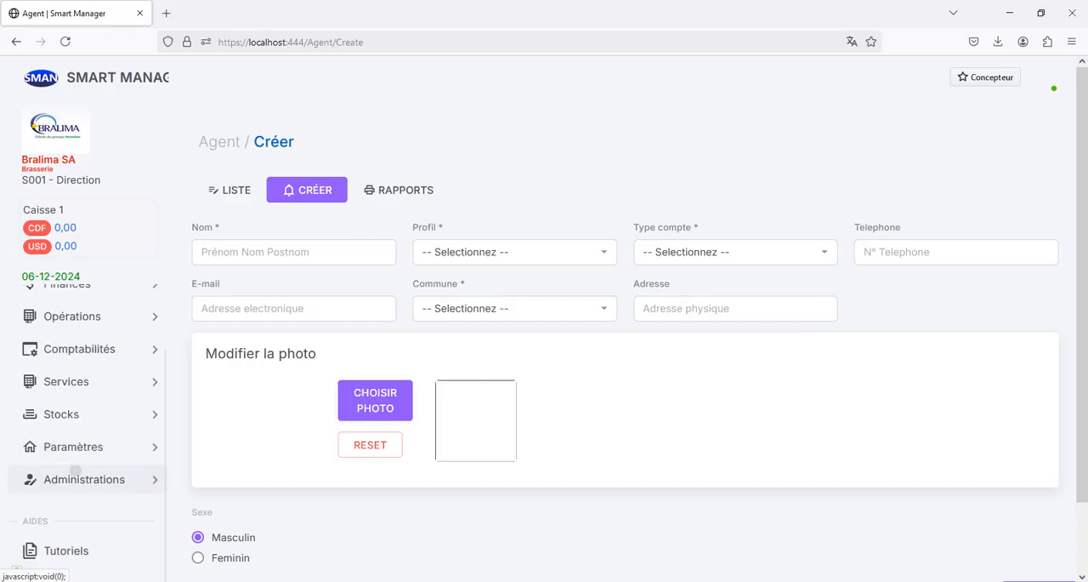
pyautogui.click(75, 475)
pyautogui.scroll(-1, 75, 478)
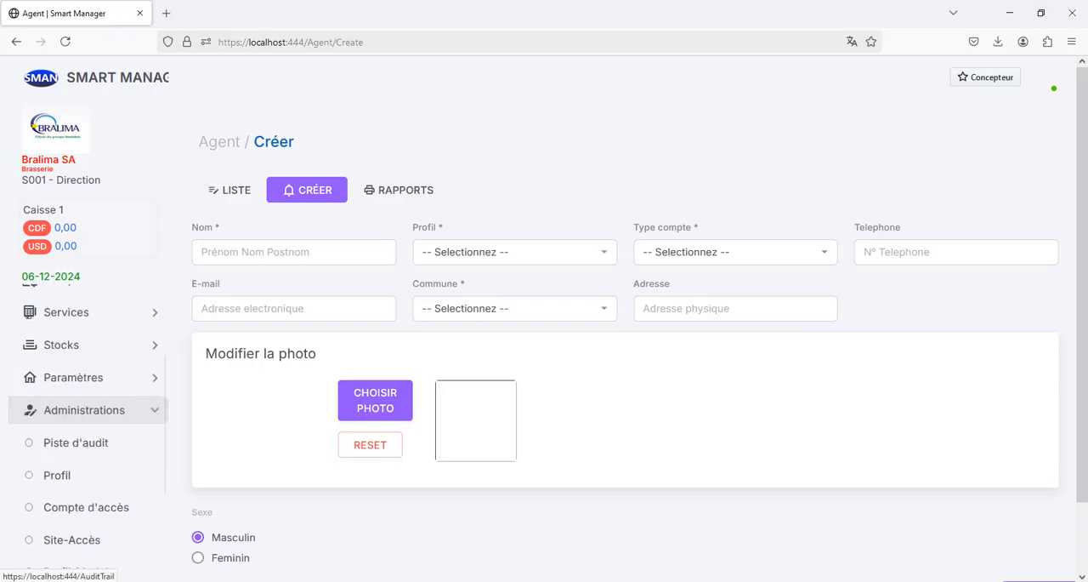
pyautogui.click(57, 475)
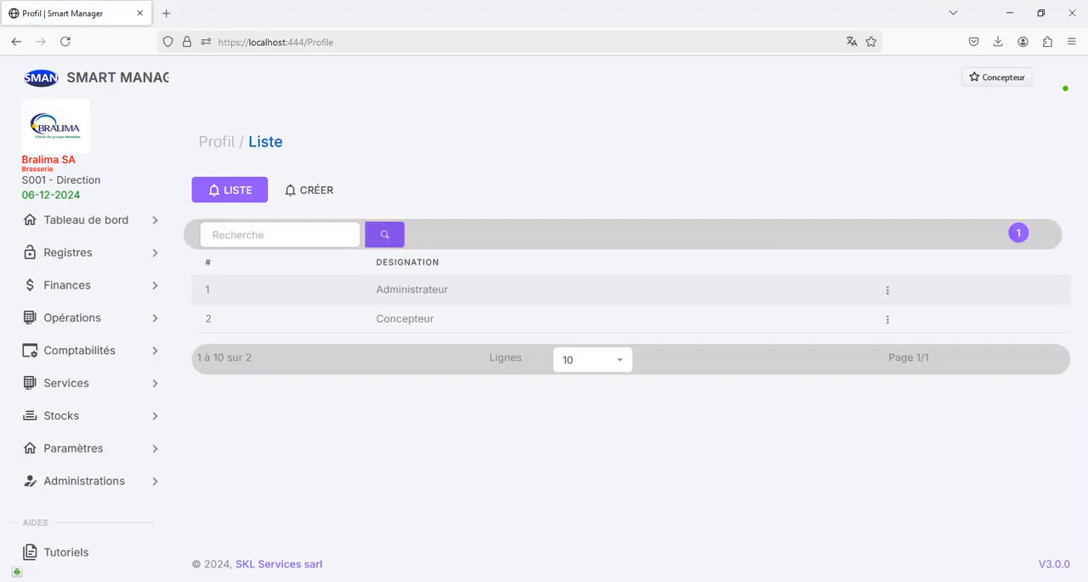
# Step: Create a new profile with the designation Livreur, leaving the abbreviation and description empty
pyautogui.click(308, 190)
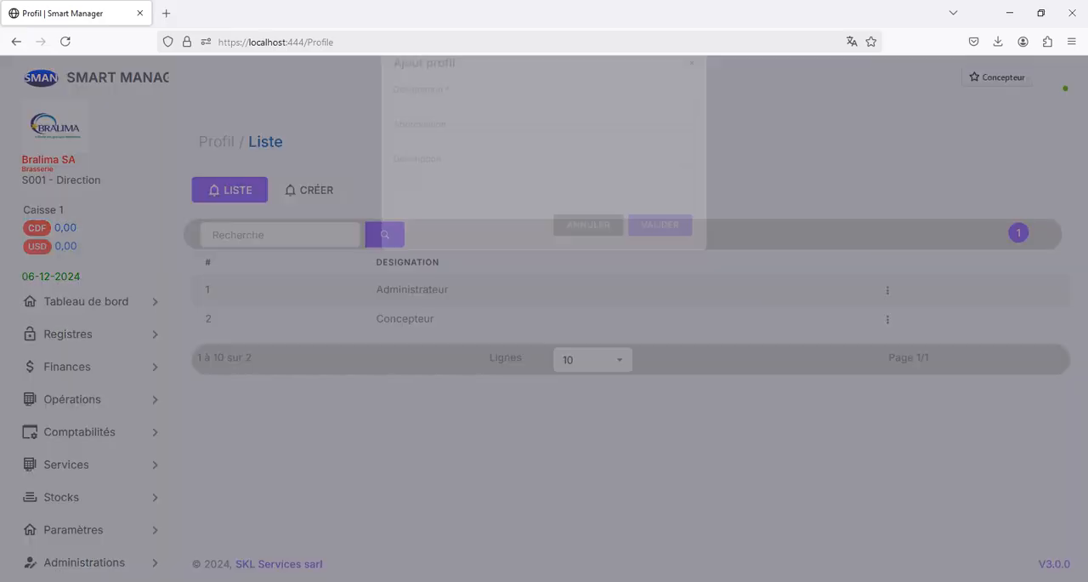
pyautogui.write('Livreur')
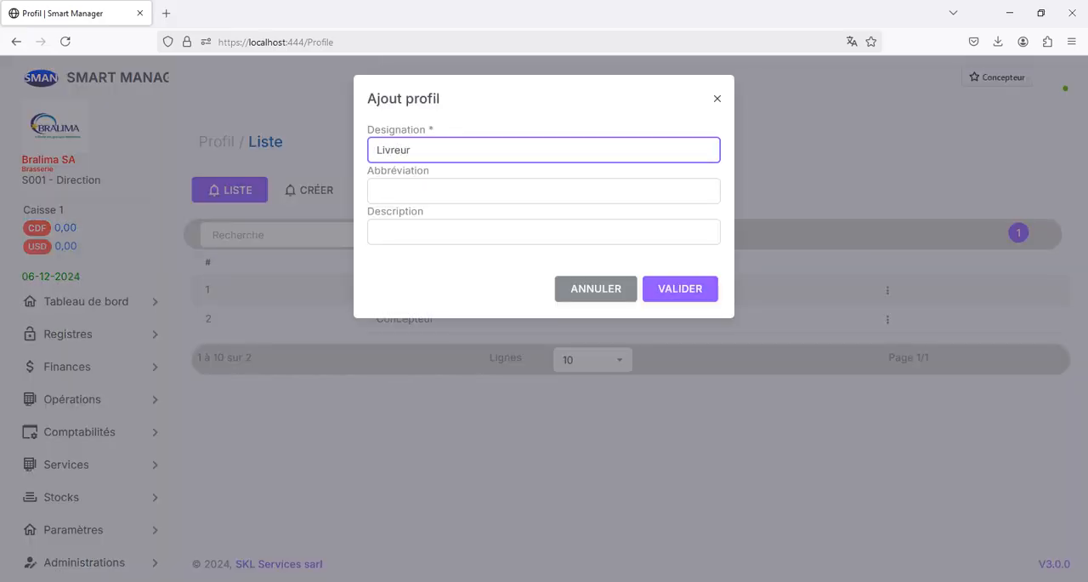
pyautogui.press('Tab')
pyautogui.press('Tab')
pyautogui.press('Tab')
pyautogui.press('Return')
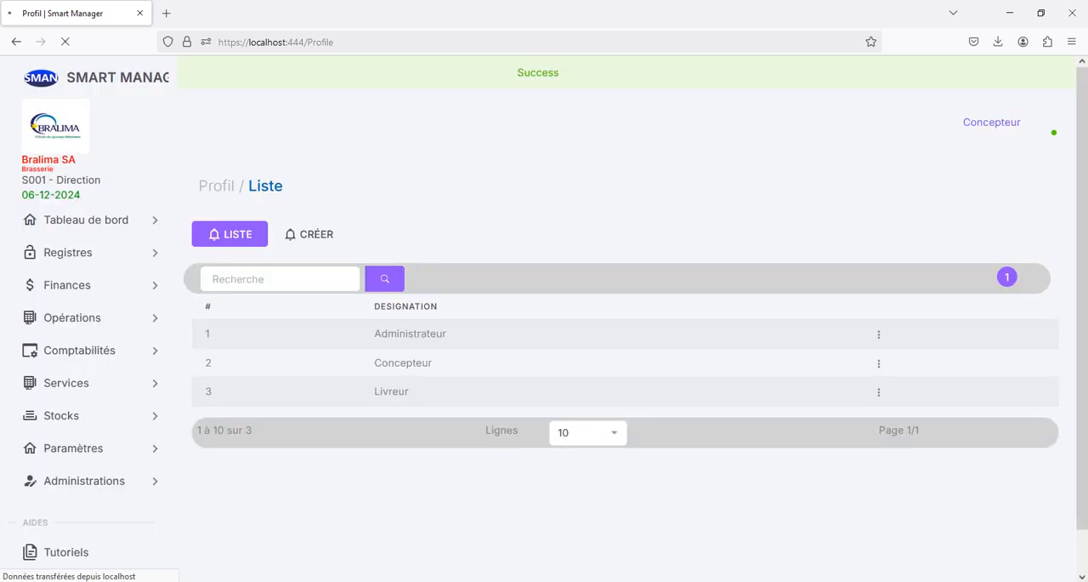
# Step: Start a new agent record and set its profile to Livreur
pyautogui.click(68, 252)
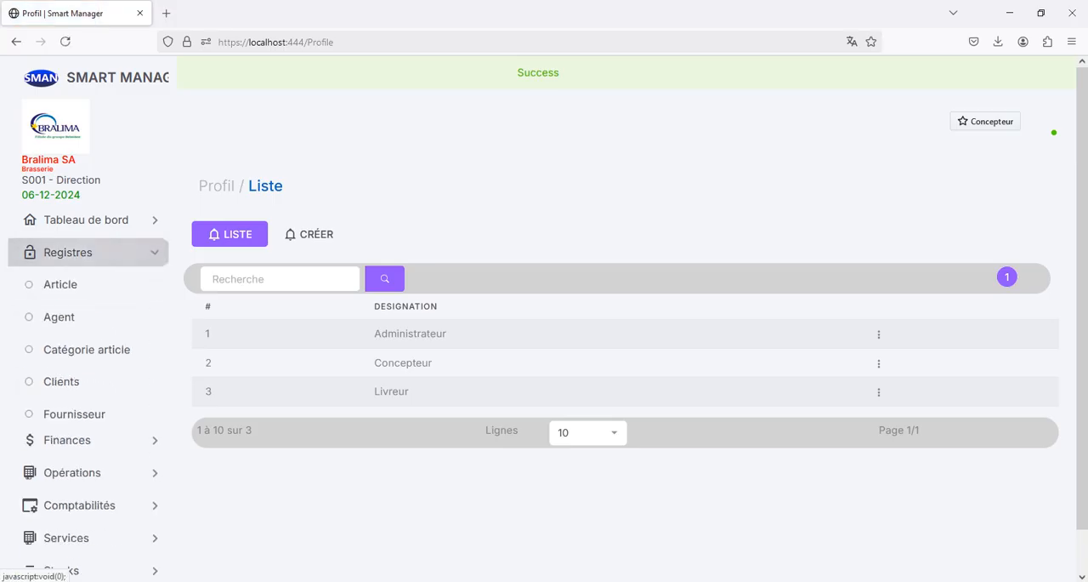
pyautogui.click(59, 317)
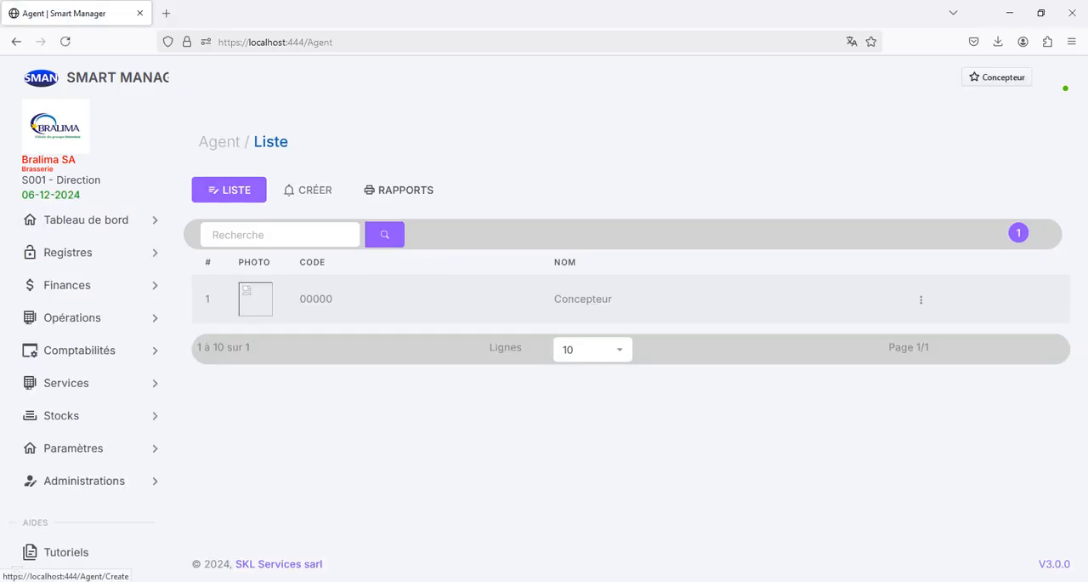
pyautogui.click(309, 190)
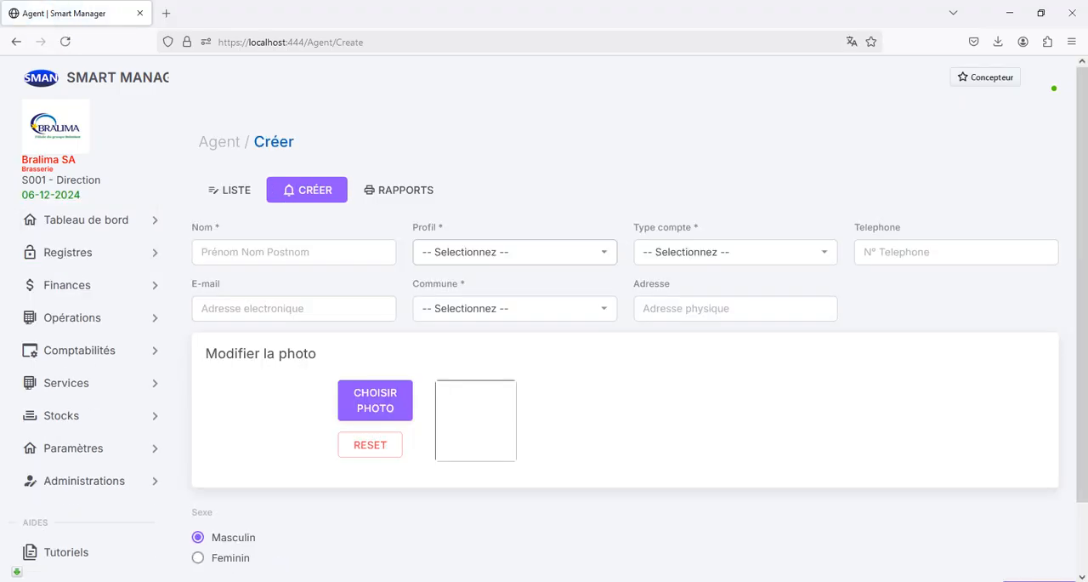
pyautogui.click(514, 253)
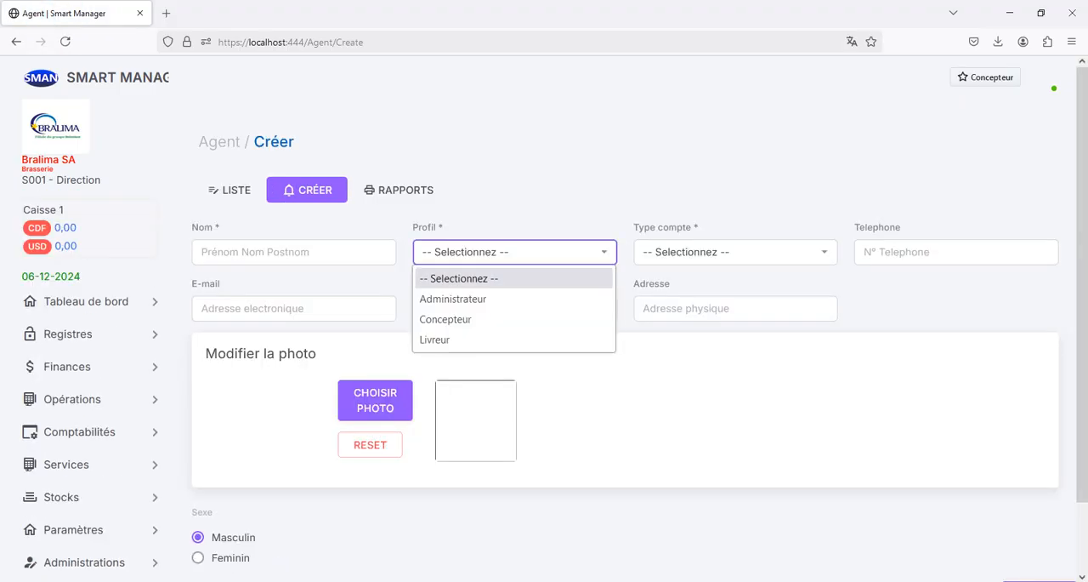
pyautogui.press('Return')
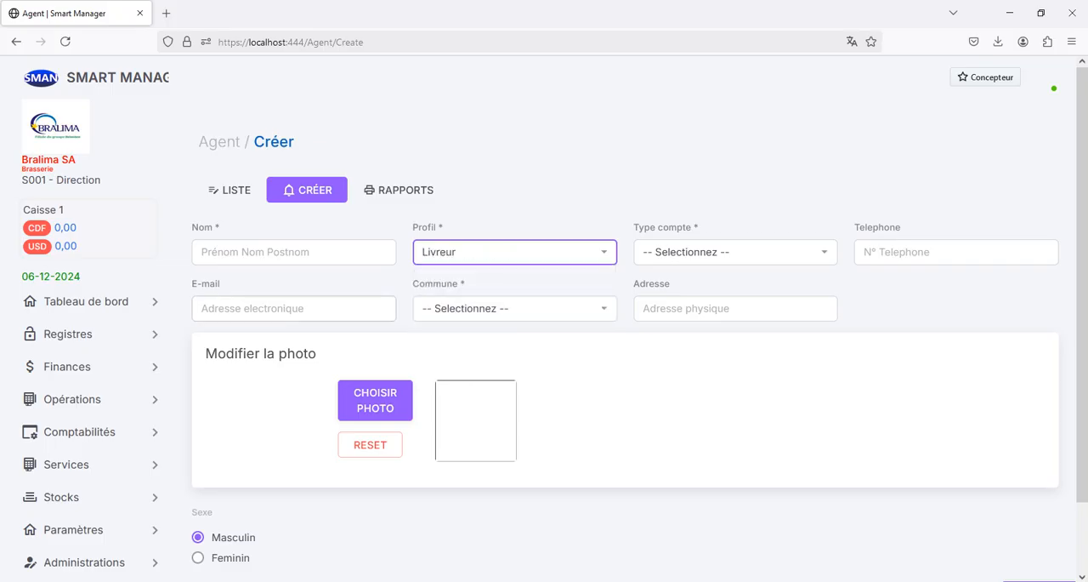
# Step: Enter the agent's full name and set the account type to Compte staff
pyautogui.click(294, 253)
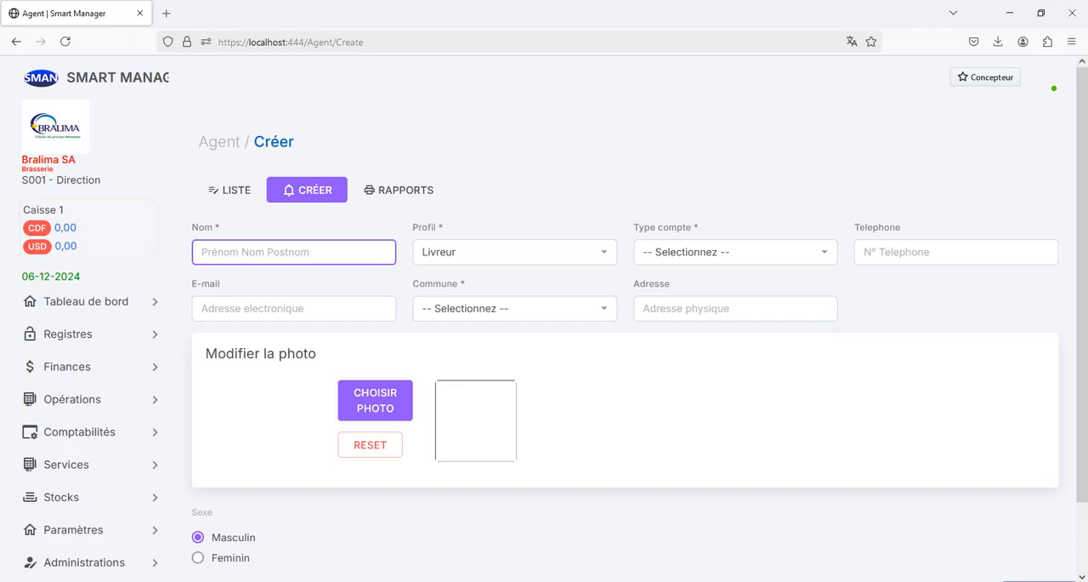
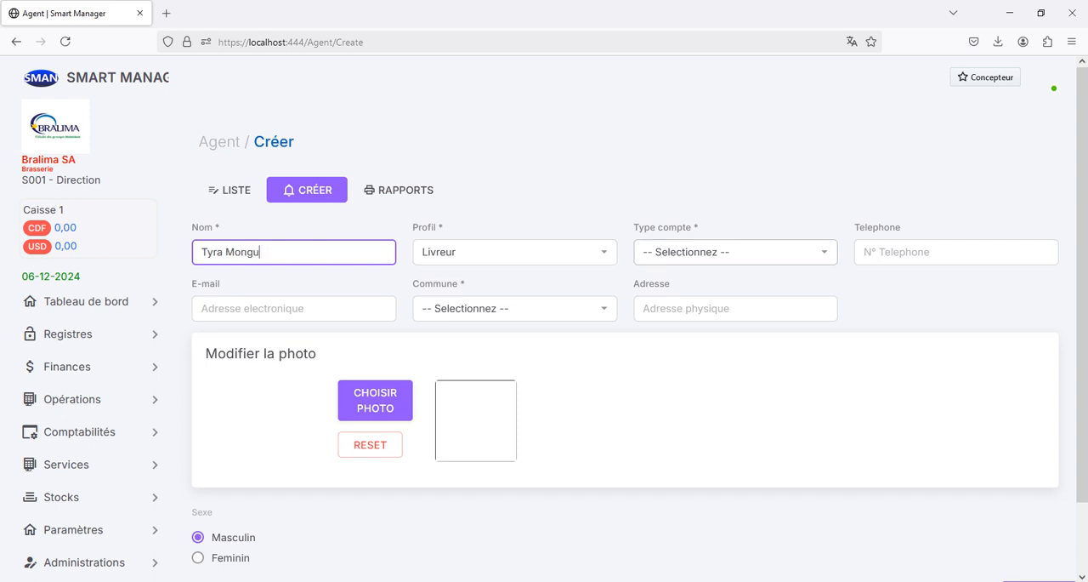
pyautogui.click(735, 252)
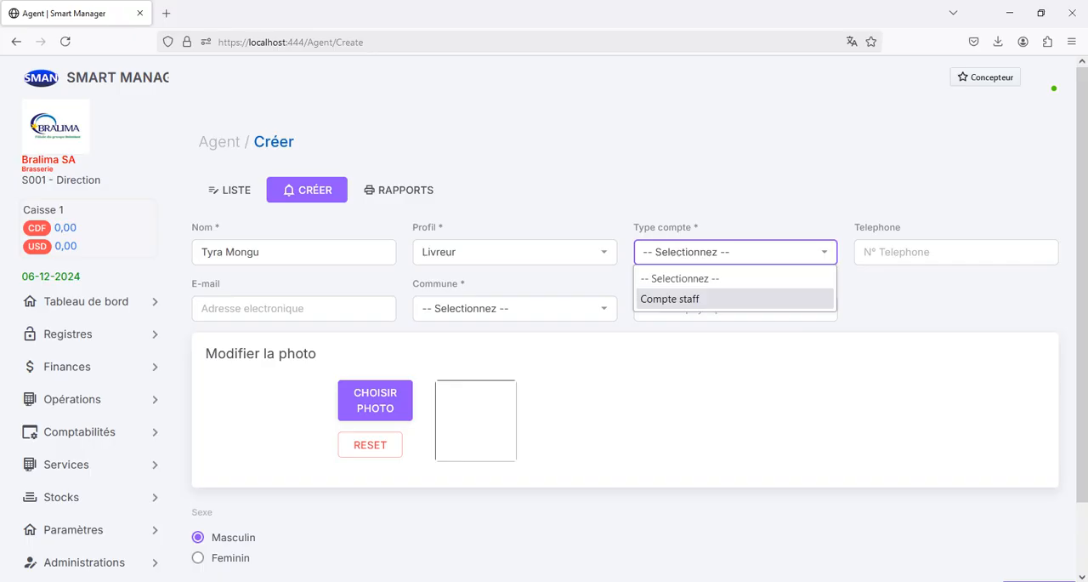
pyautogui.click(735, 299)
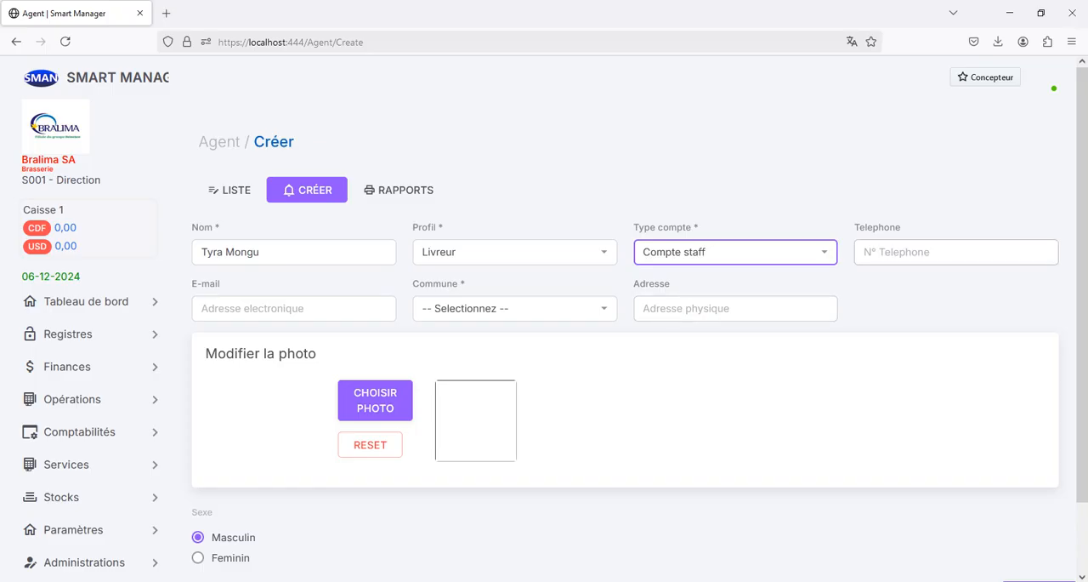
# Step: Fill in the agent's phone number by choosing a previously entered suggestion starting with 089
pyautogui.click(955, 253)
pyautogui.write('089')
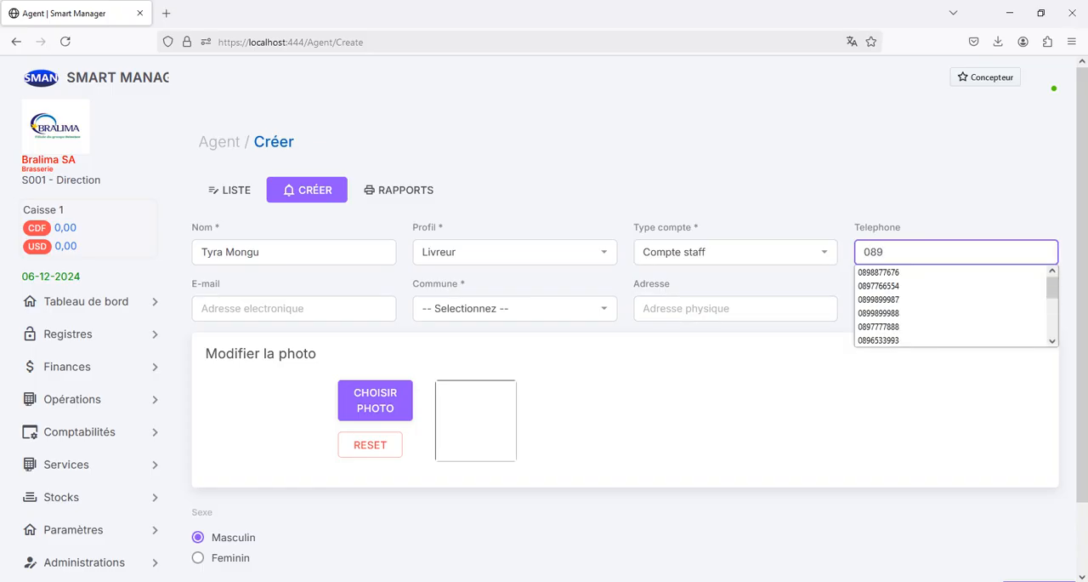
pyautogui.press('Down')
pyautogui.press('Down')
pyautogui.press('Down')
pyautogui.press('Down')
pyautogui.press('Return')
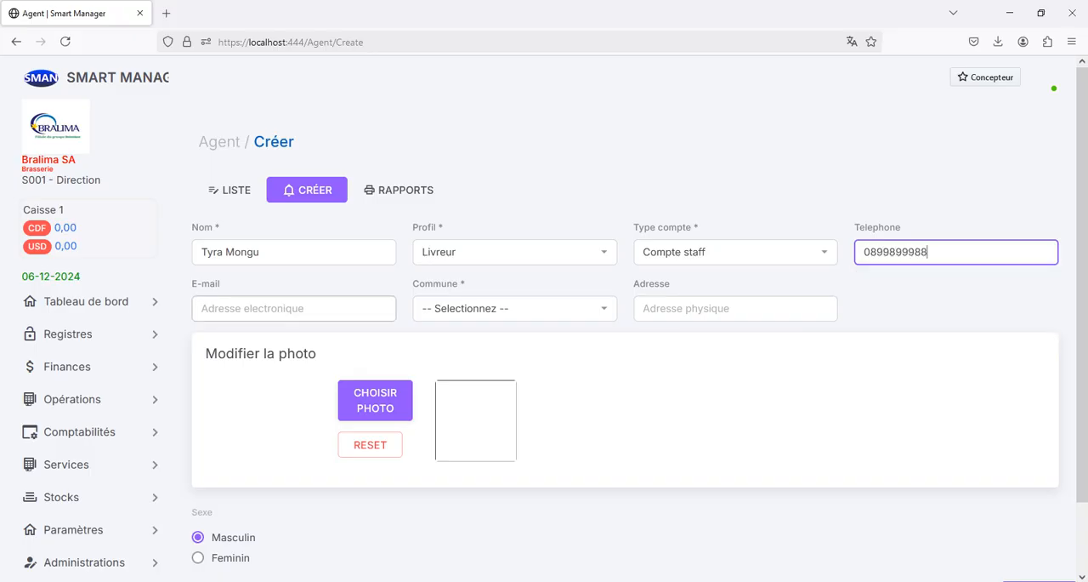
# Step: Fill in the agent's e-mail address
pyautogui.click(294, 309)
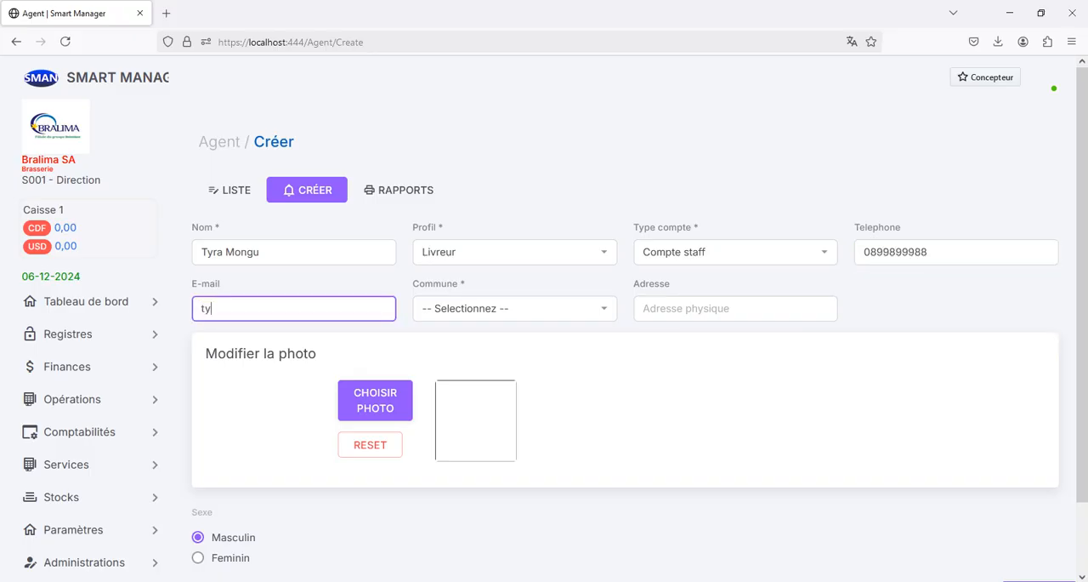
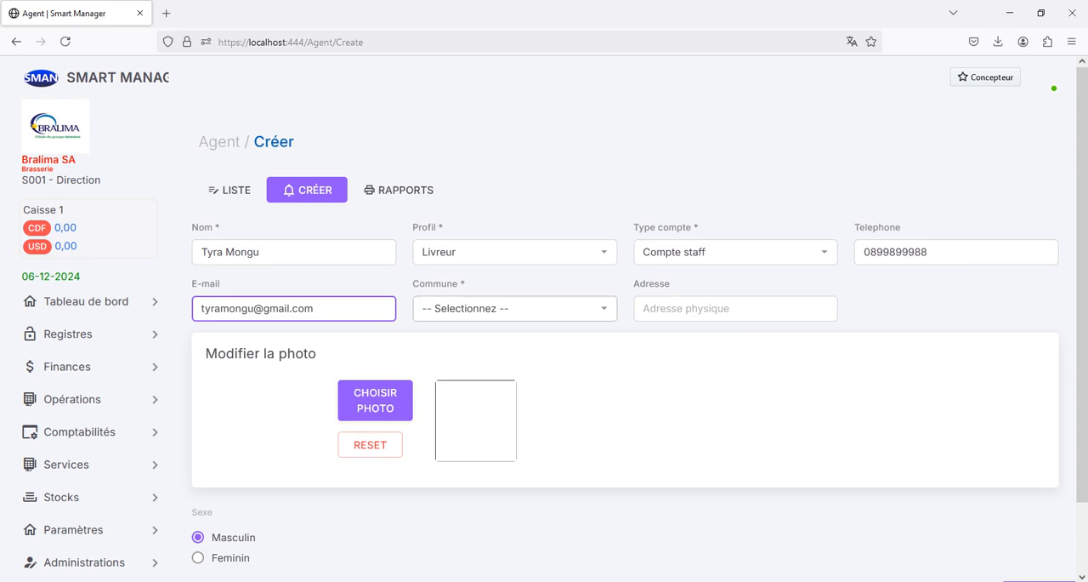
# Step: Set the agent's commune to Limete and look through the registers for Pays, Province, Ville and Commune
pyautogui.click(514, 308)
pyautogui.click(514, 355)
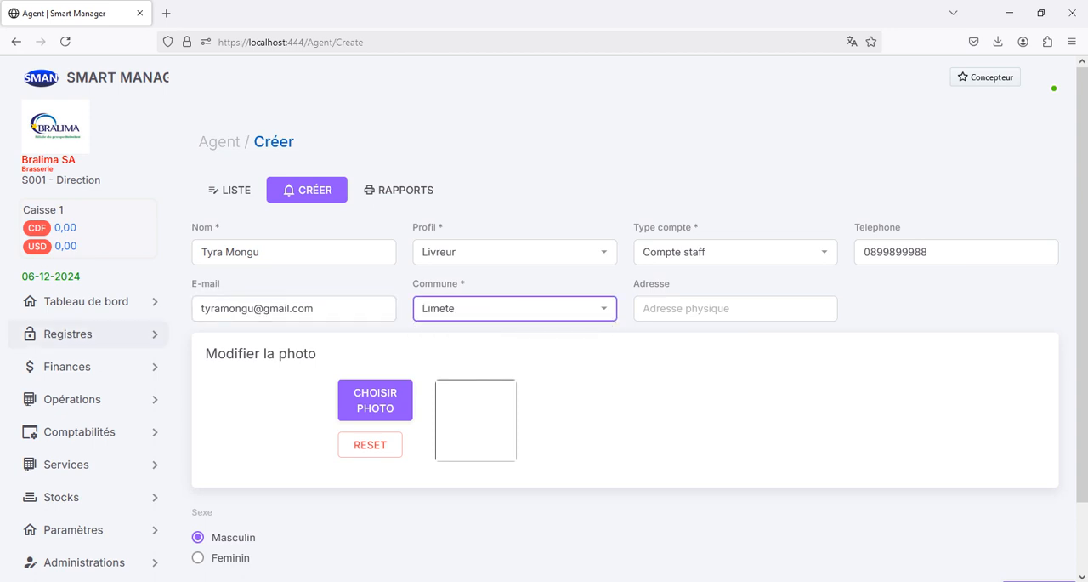
pyautogui.click(86, 336)
pyautogui.scroll(-3, 85, 349)
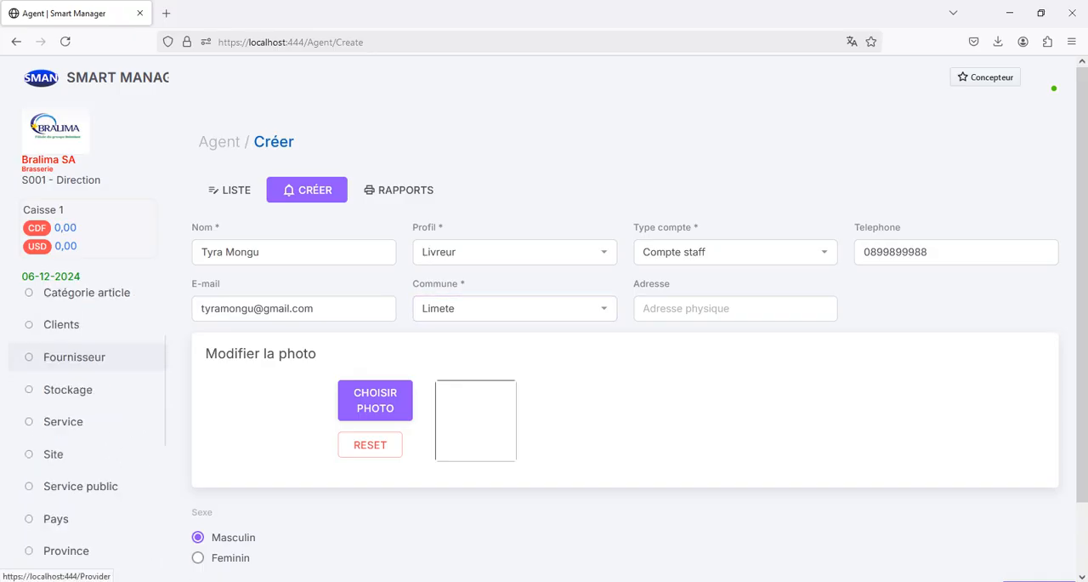
pyautogui.scroll(-3, 85, 352)
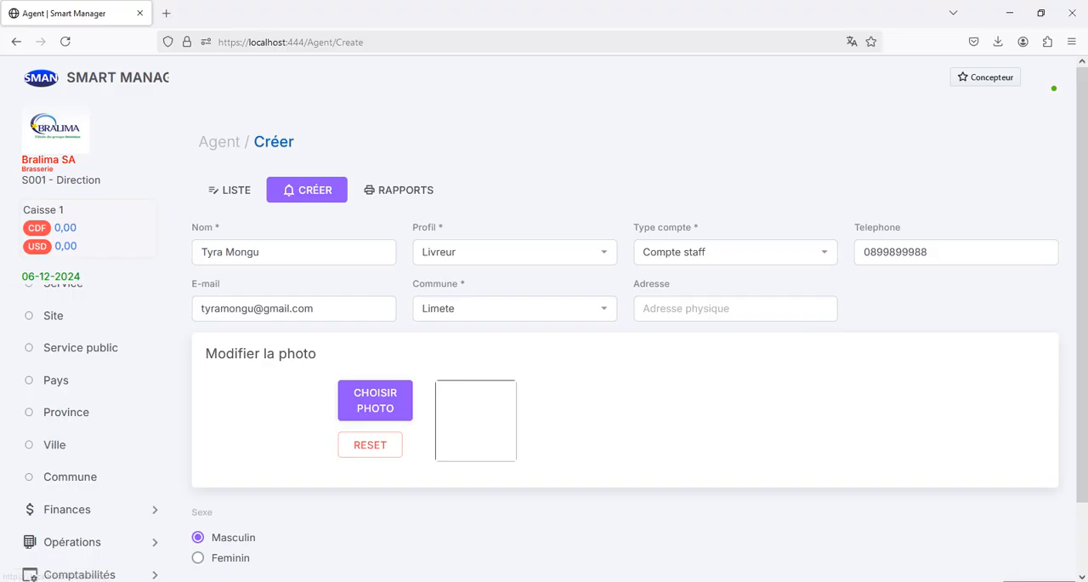
pyautogui.click(515, 309)
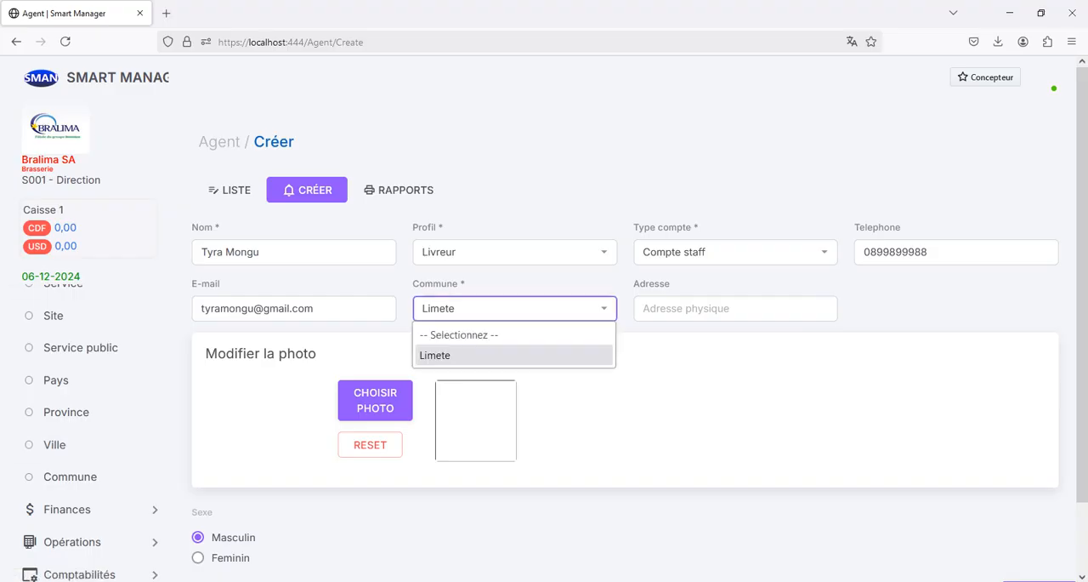
pyautogui.click(510, 355)
# Step: Fill in the agent's physical address by choosing the first previously entered suggestion starting with 1
pyautogui.press('Tab')
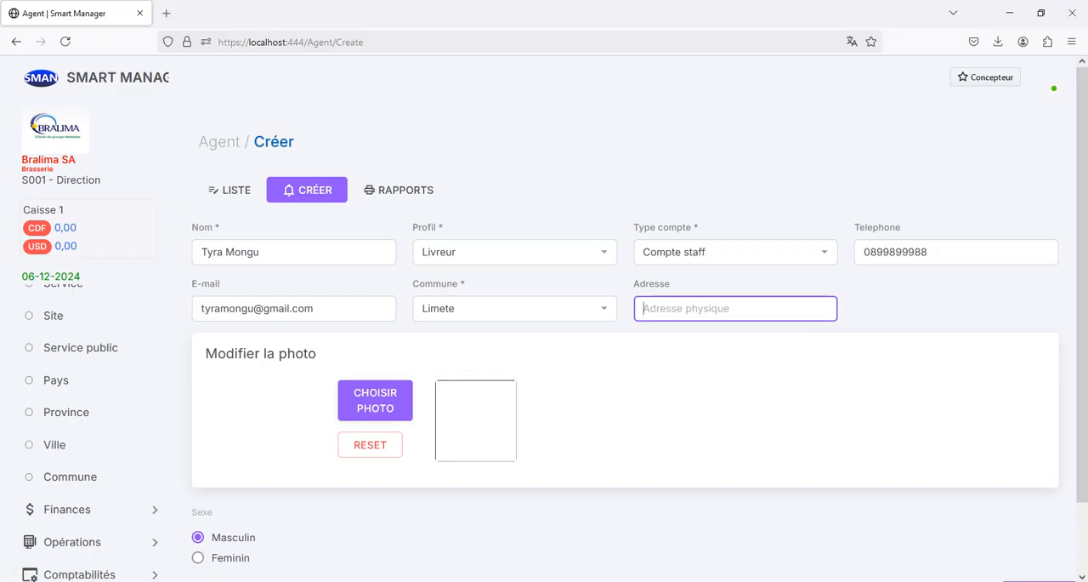
pyautogui.write('1')
pyautogui.press('Down')
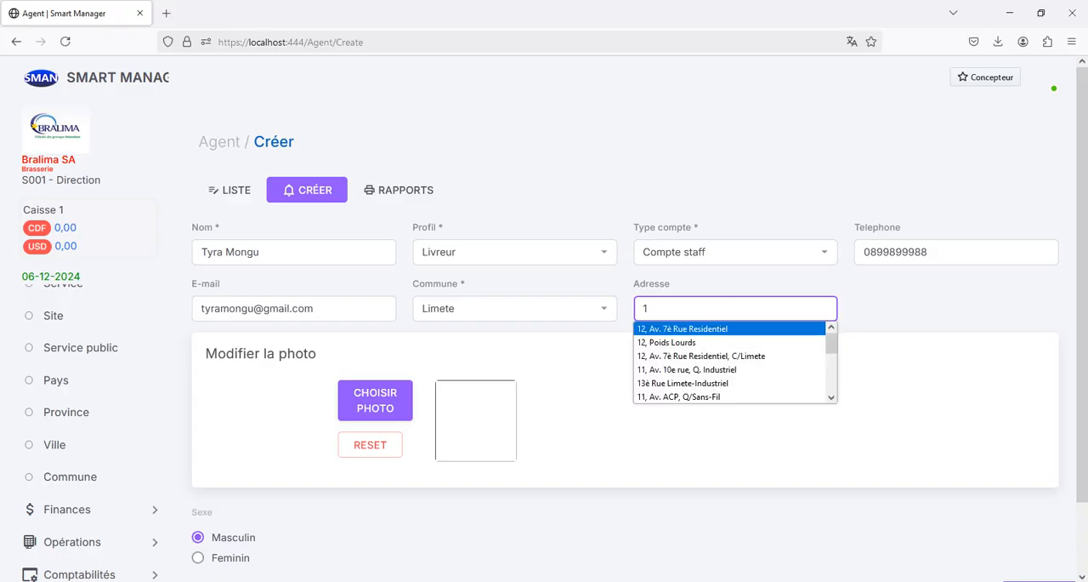
pyautogui.press('Return')
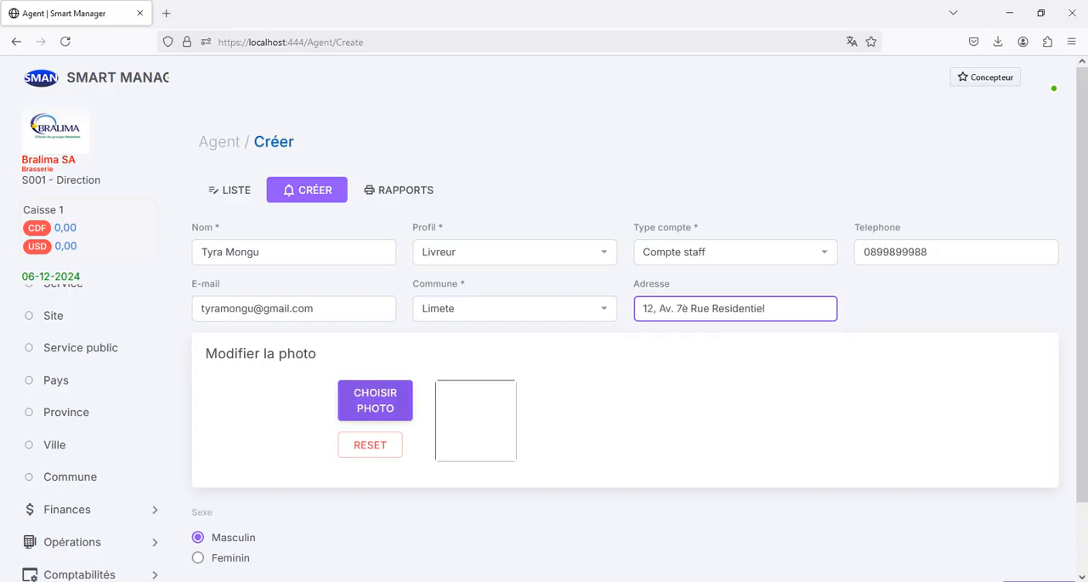
# Step: Look into the photo picker without choosing an image and save the new agent
pyautogui.click(375, 400)
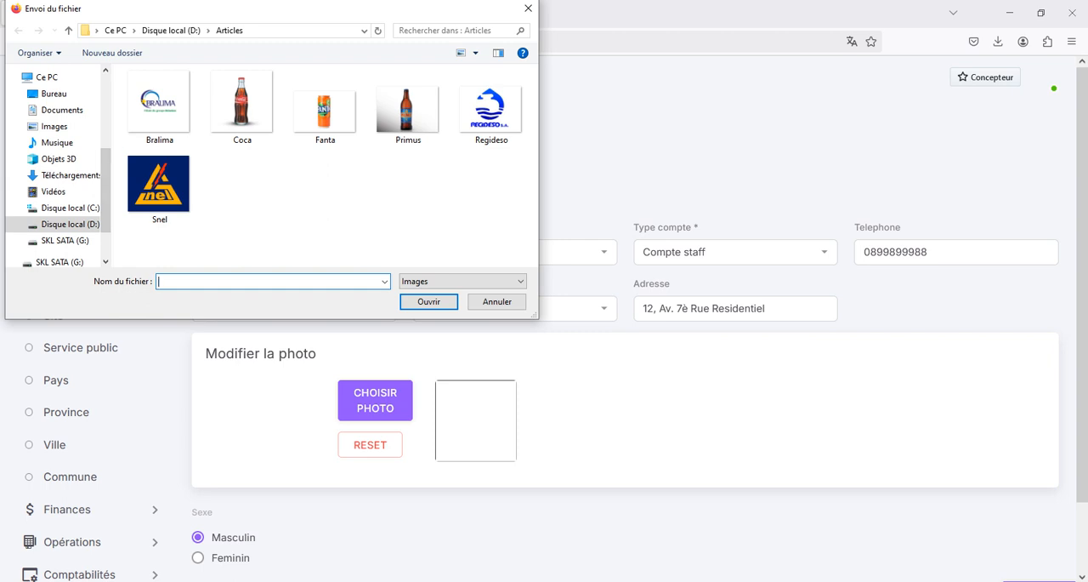
pyautogui.click(497, 301)
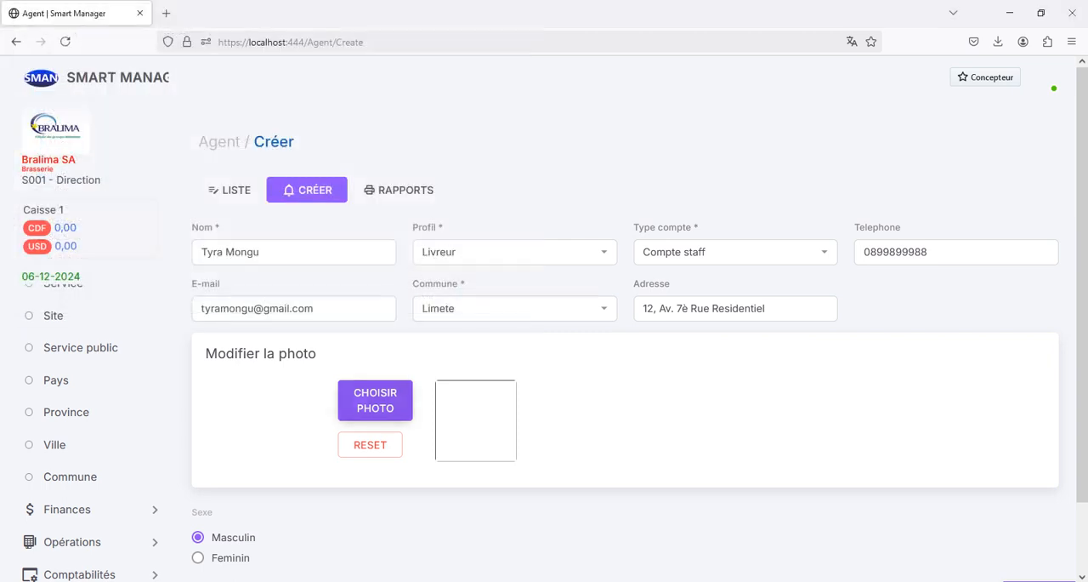
pyautogui.scroll(-2, 625, 357)
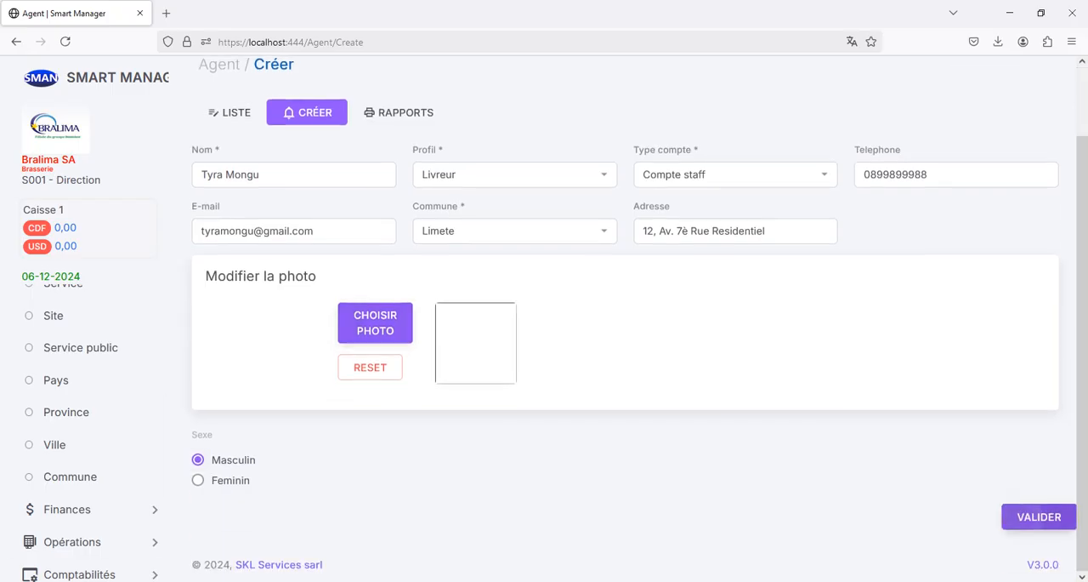
pyautogui.click(1040, 516)
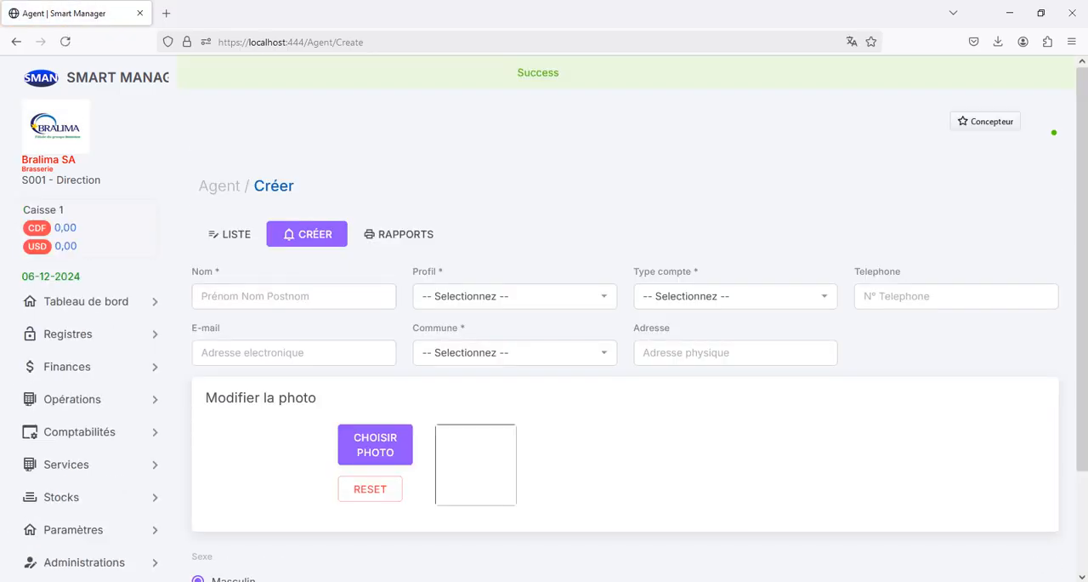
# Step: Enter a second agent's full name with the profile Livreur and the account type Compte staff
pyautogui.click(270, 296)
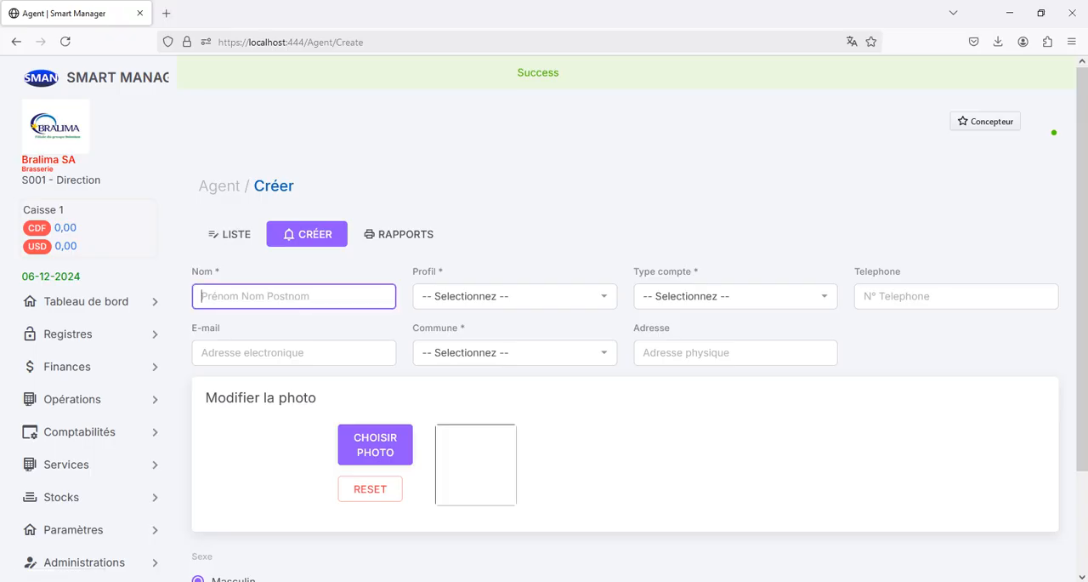
pyautogui.write('Divine')
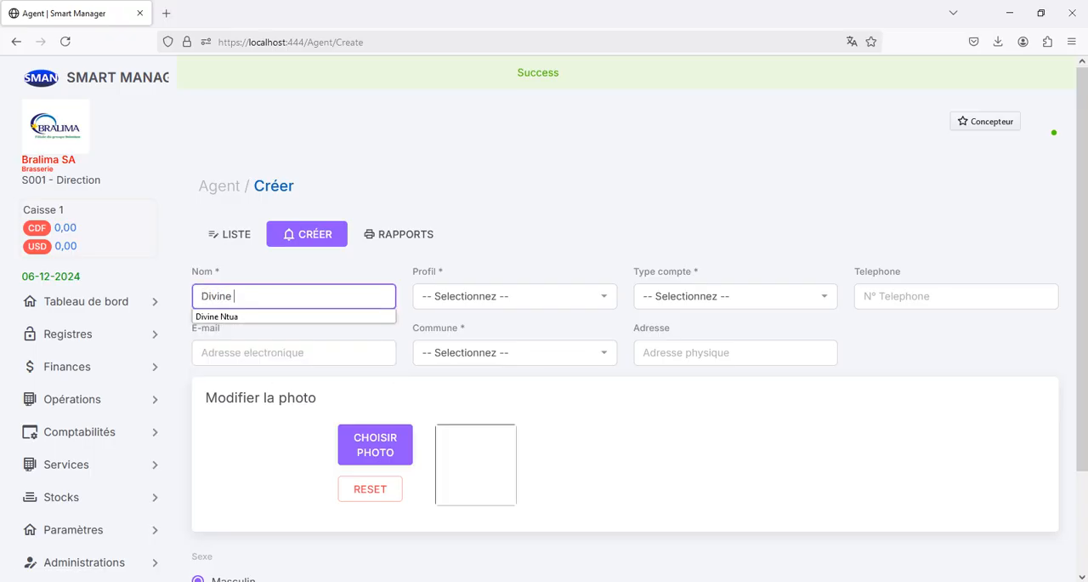
pyautogui.press('Down')
pyautogui.press('Return')
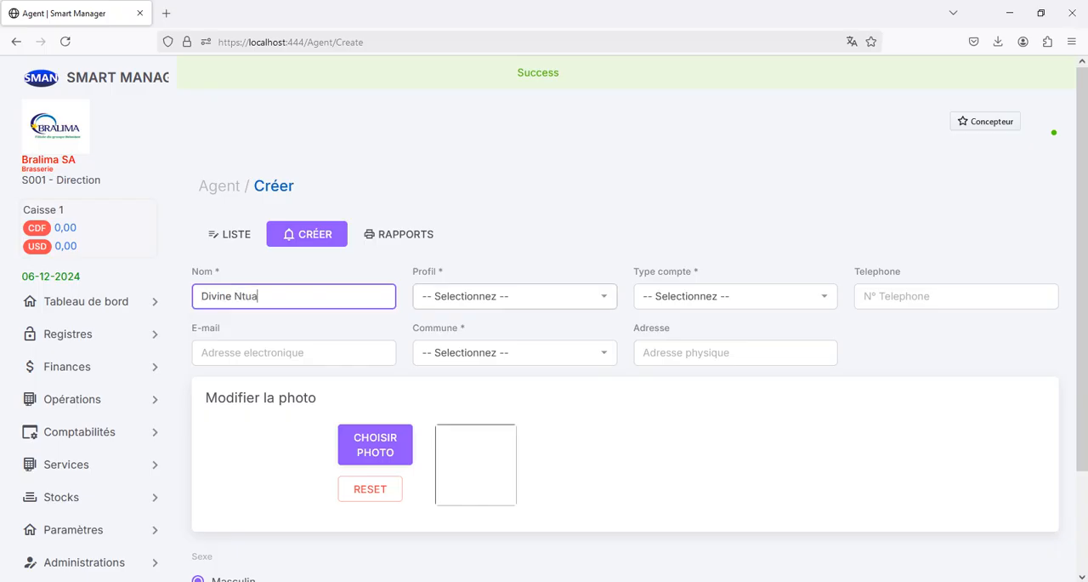
pyautogui.click(514, 295)
pyautogui.click(476, 383)
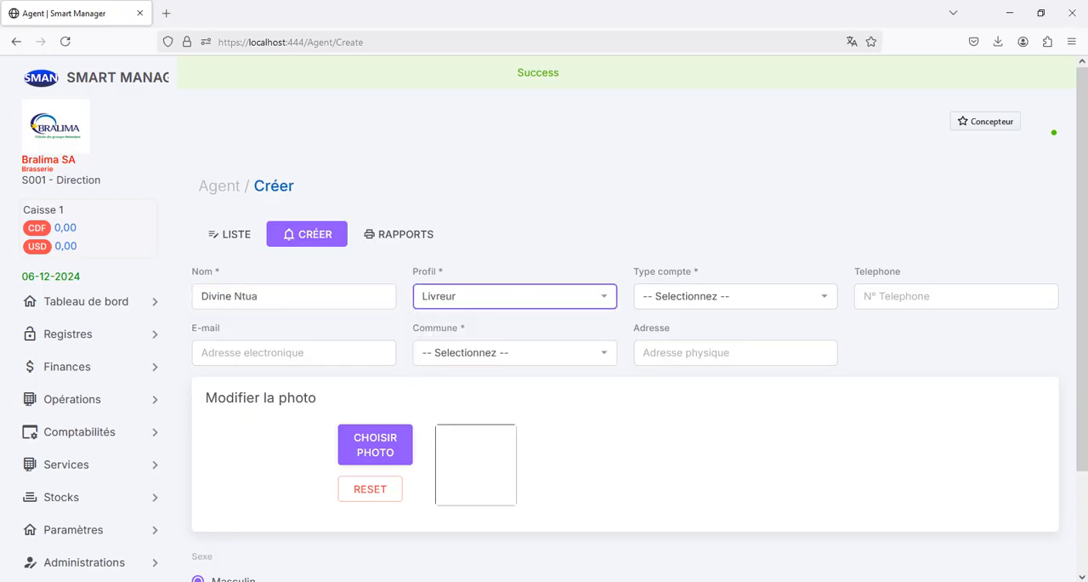
pyautogui.click(735, 295)
pyautogui.click(702, 343)
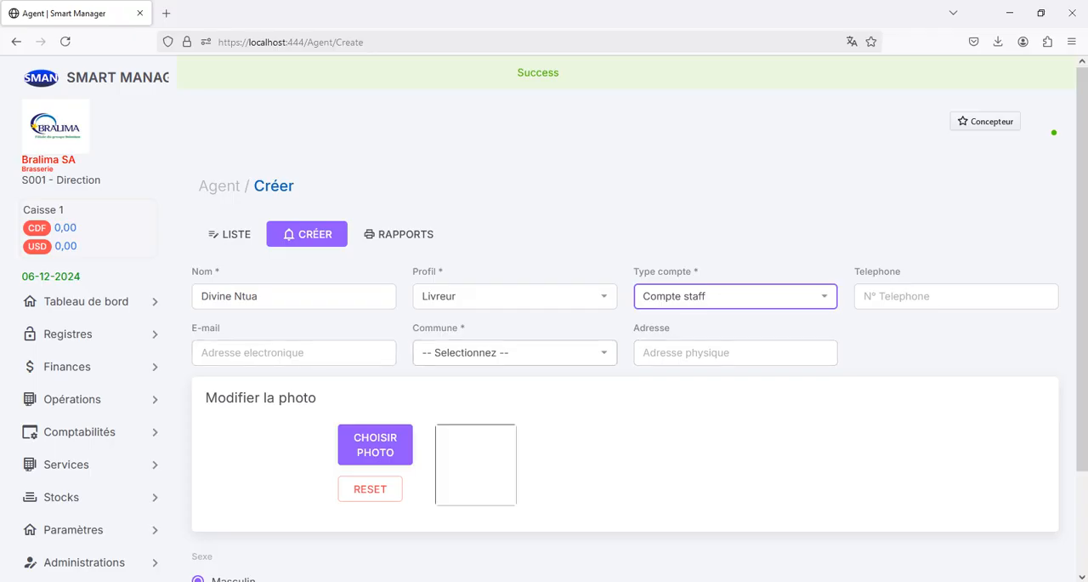
# Step: Set the second agent's commune to Limete and sex to Feminin, and save the agent
pyautogui.click(515, 352)
pyautogui.click(464, 399)
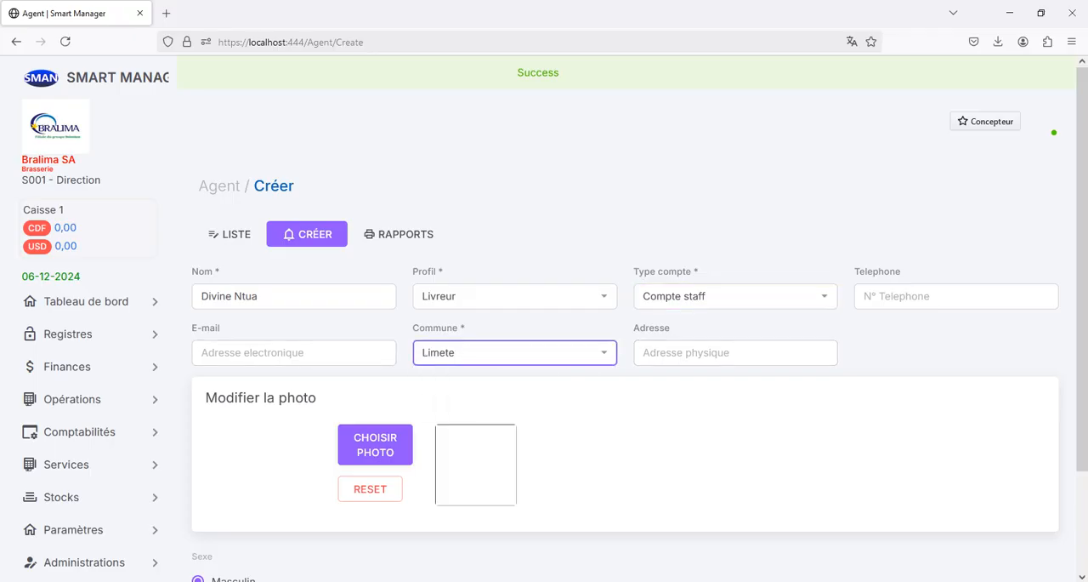
pyautogui.press('Tab')
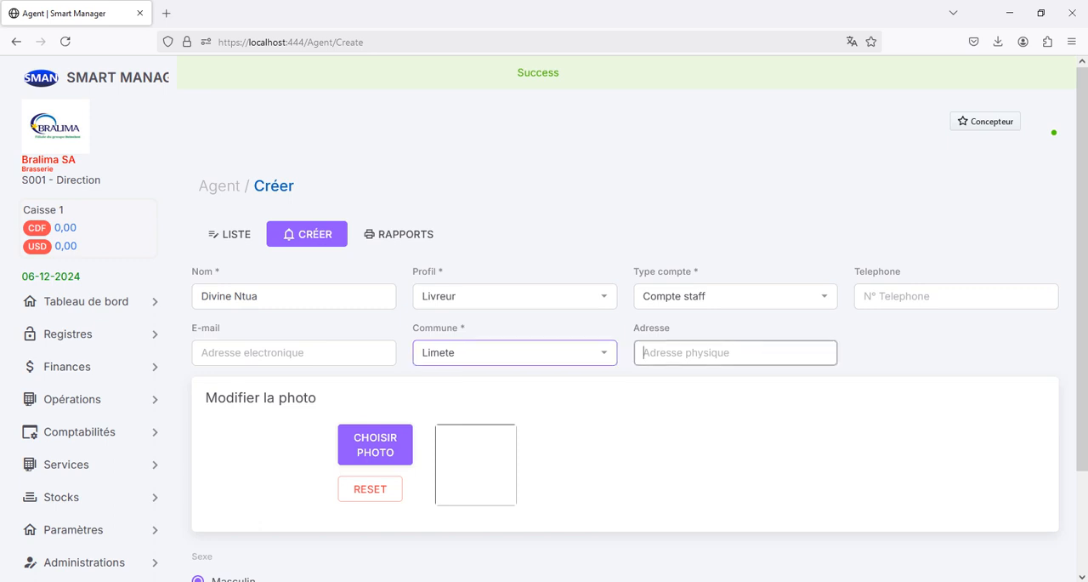
pyautogui.scroll(-1, 639, 320)
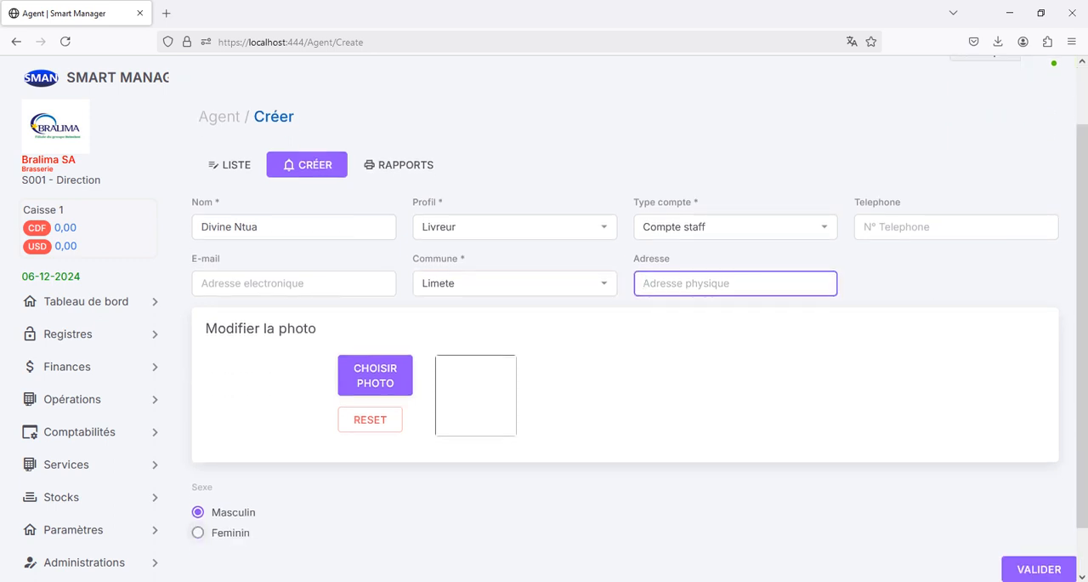
pyautogui.click(198, 532)
pyautogui.scroll(-1, 625, 383)
pyautogui.click(1044, 517)
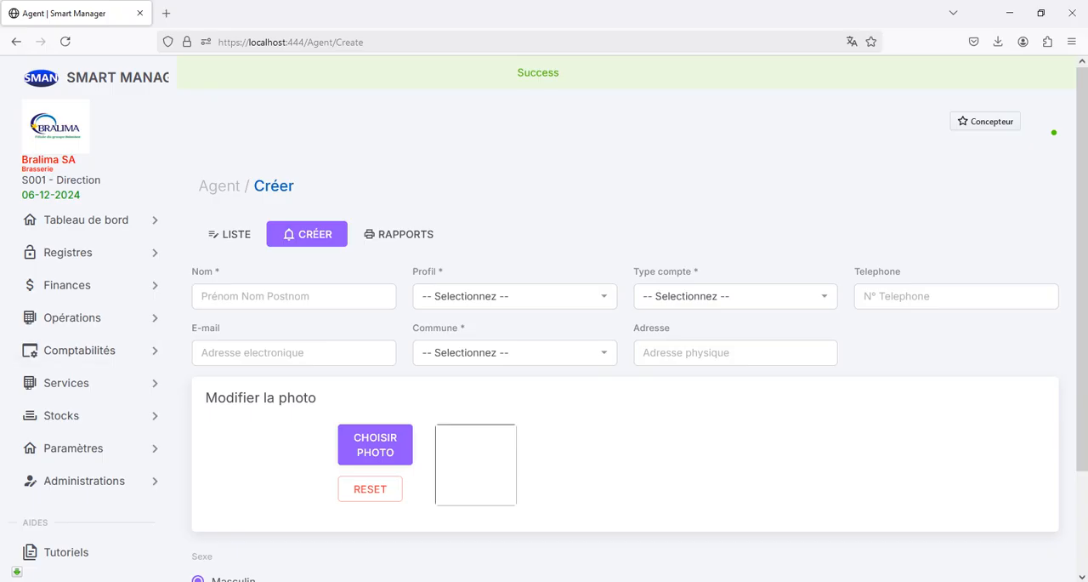
# Step: Open the accounting reports and select the report type Grand livre auxilliaire
pyautogui.click(81, 349)
pyautogui.scroll(-3, 85, 376)
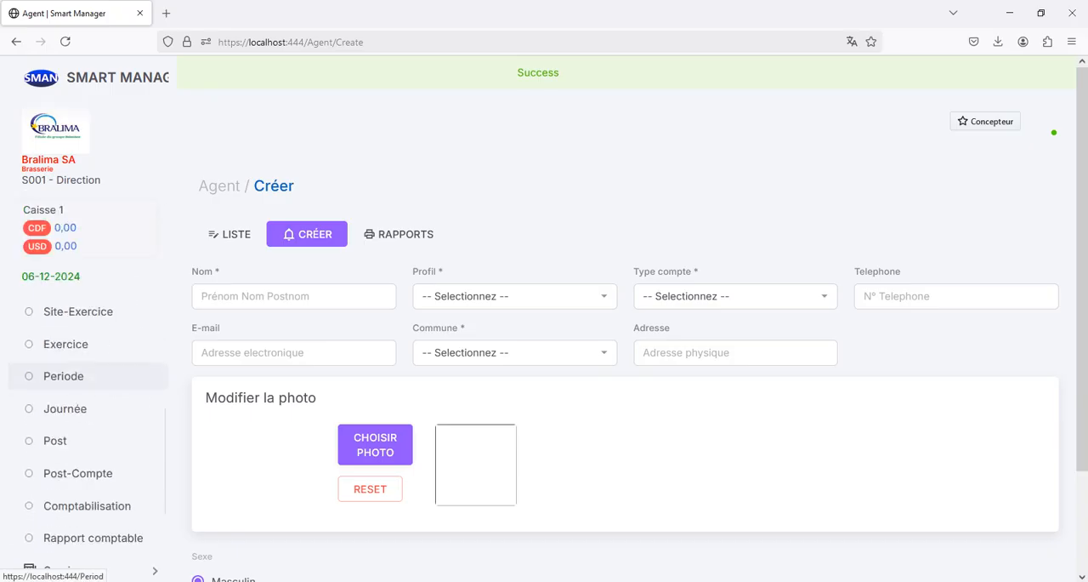
pyautogui.click(64, 375)
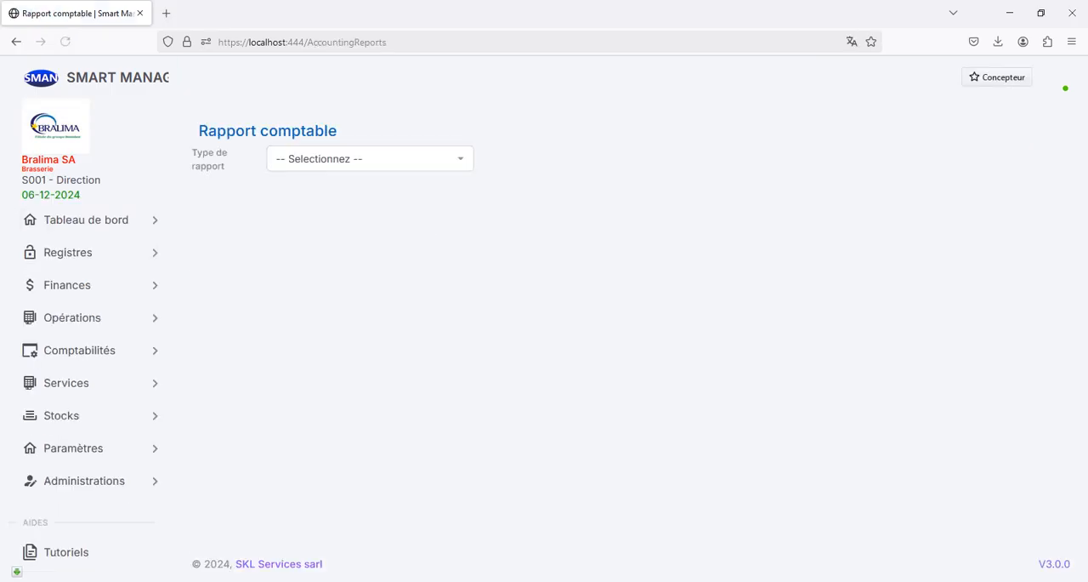
pyautogui.click(369, 159)
pyautogui.click(322, 288)
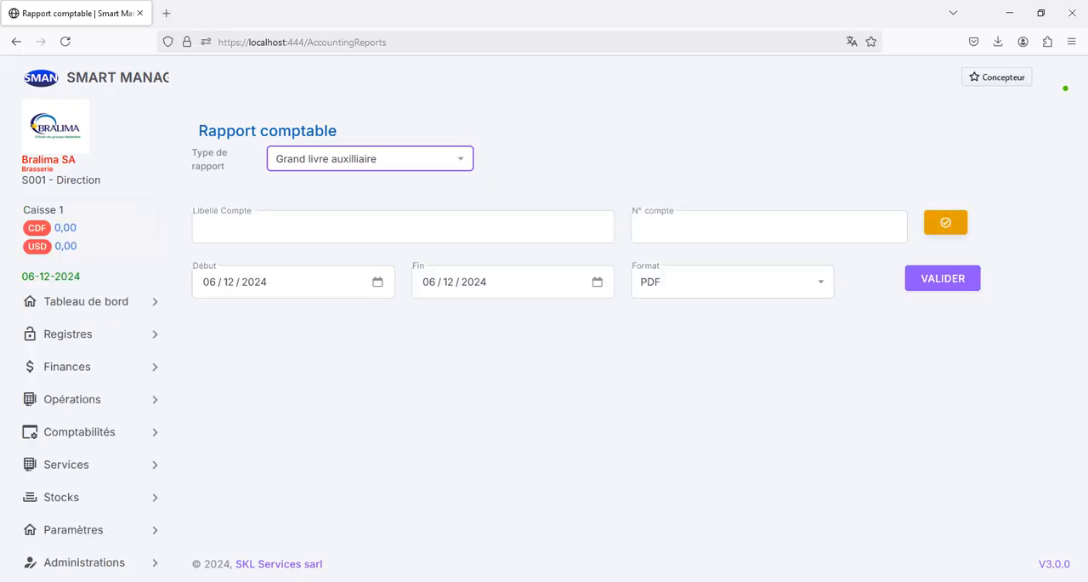
# Step: Search the management accounts for 42 and select the second agent's Compte staff account for the report
pyautogui.click(946, 222)
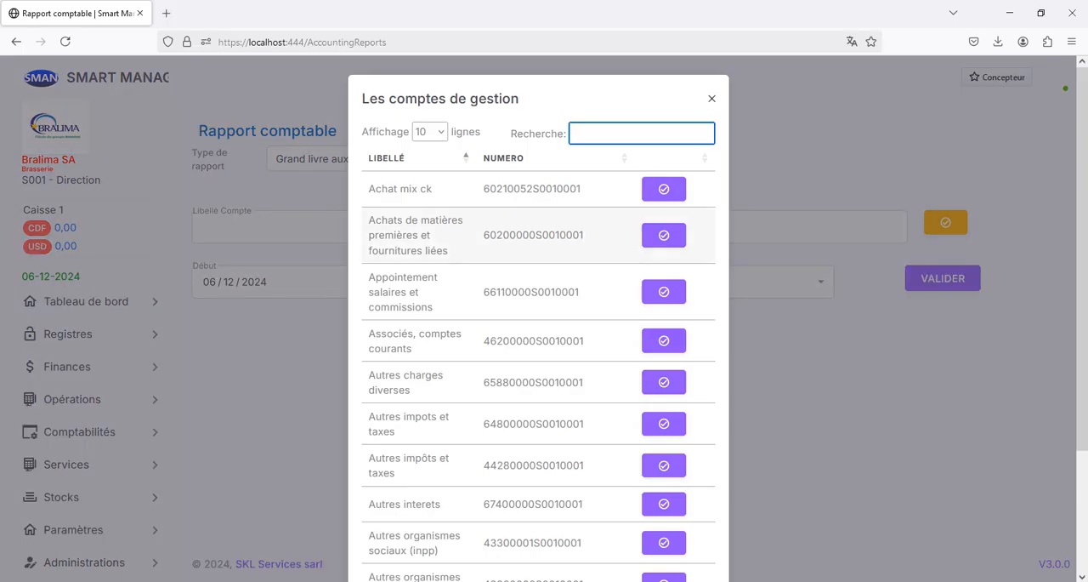
pyautogui.write('42')
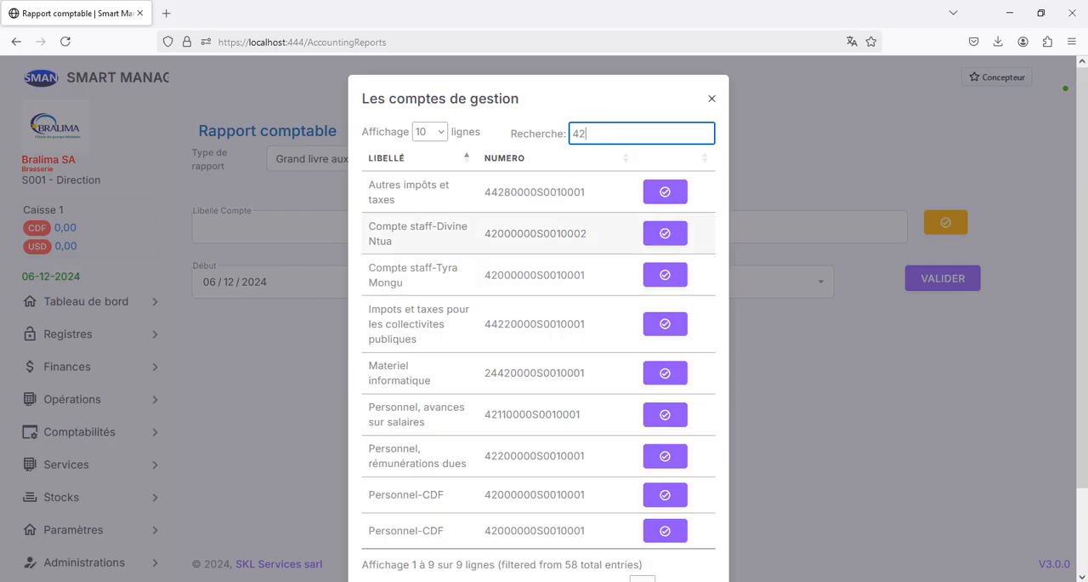
pyautogui.click(665, 233)
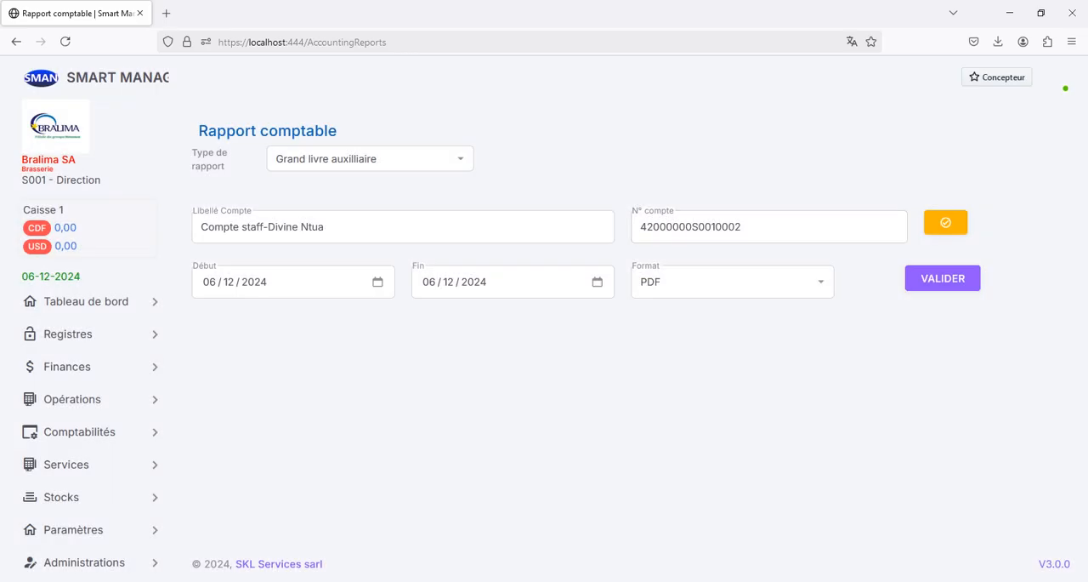
# Step: Generate the PDF ledger for the selected staff account and check its account label and number
pyautogui.click(943, 278)
pyautogui.click(998, 41)
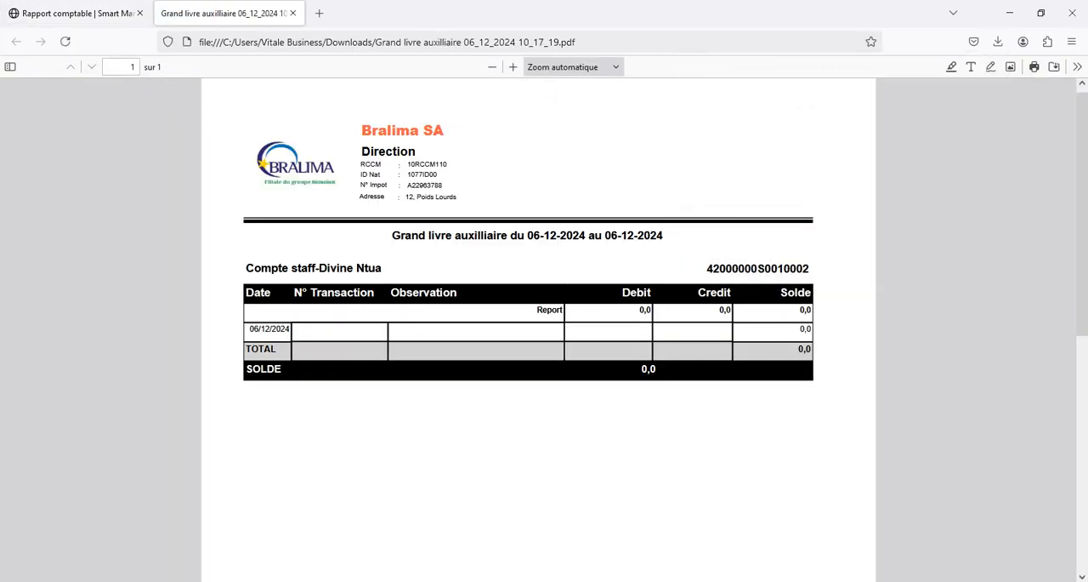
pyautogui.moveTo(335, 268); pyautogui.dragTo(375, 268)
pyautogui.moveTo(713, 269); pyautogui.dragTo(809, 269)
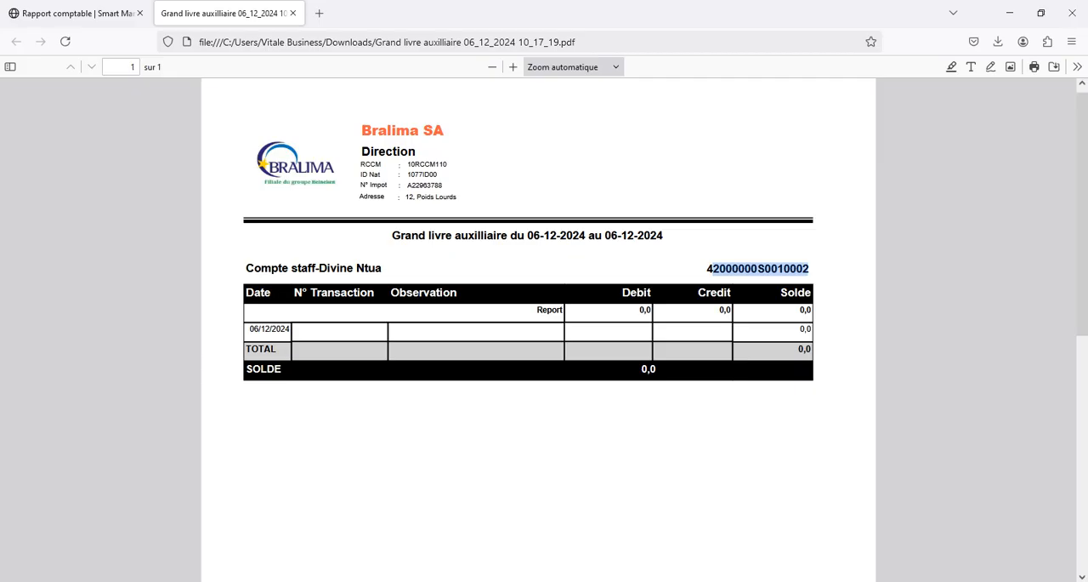
pyautogui.click(292, 13)
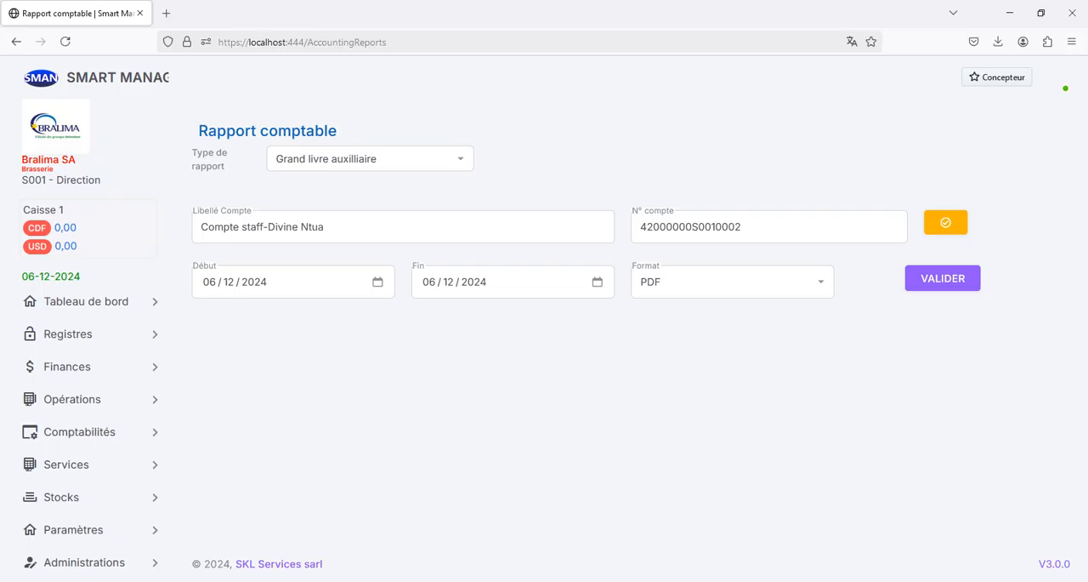
# Step: Open the article creation form and check which suppliers can be assigned to an article
pyautogui.click(68, 334)
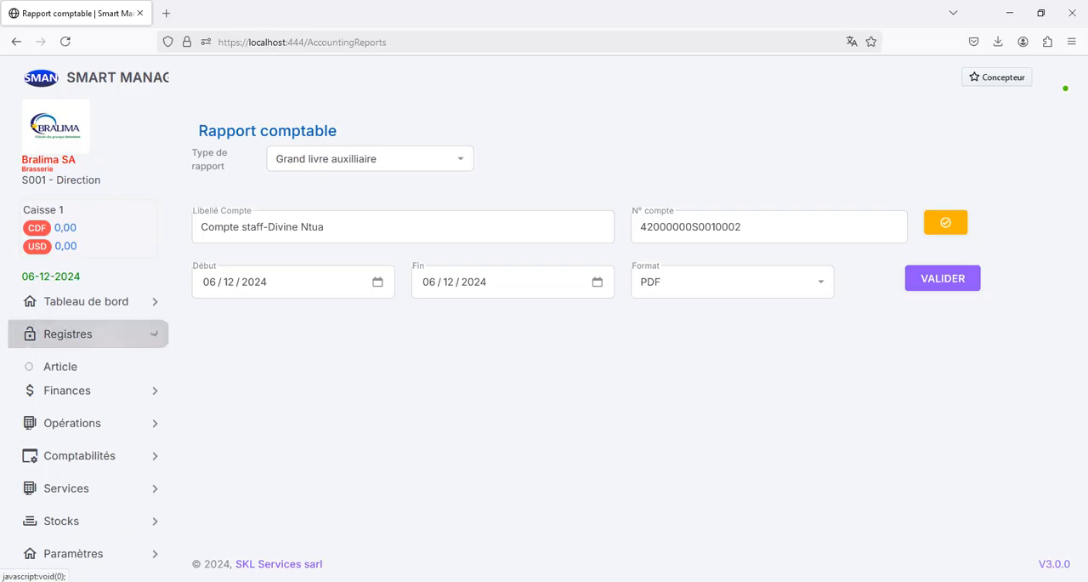
pyautogui.click(59, 365)
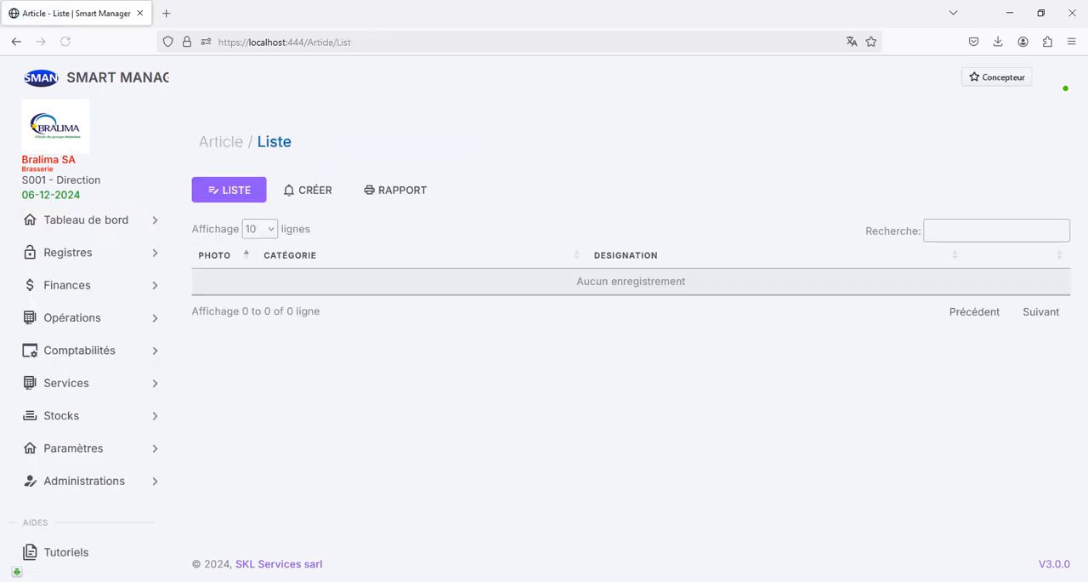
pyautogui.click(308, 190)
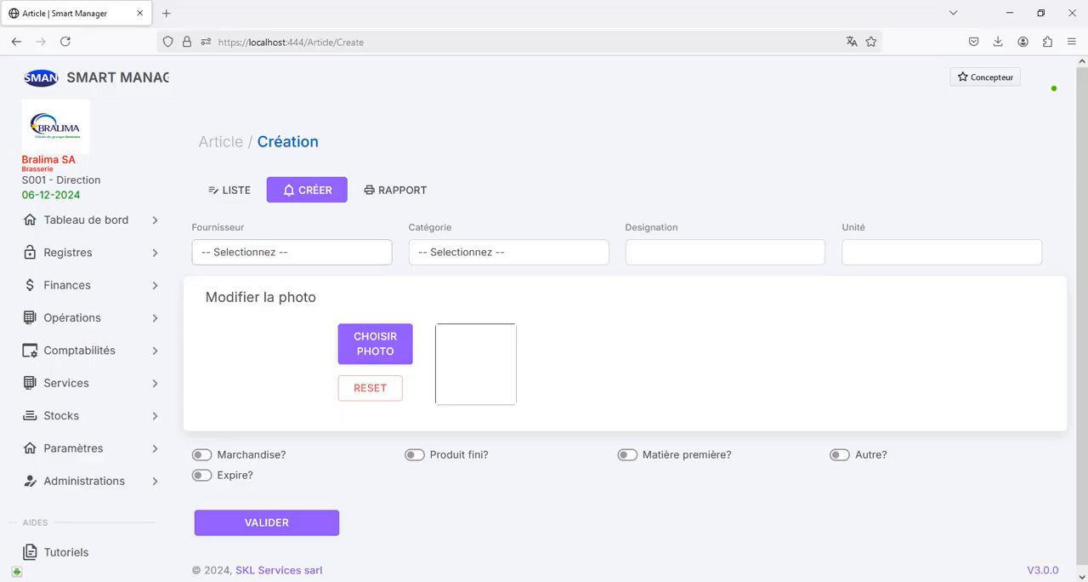
pyautogui.click(292, 253)
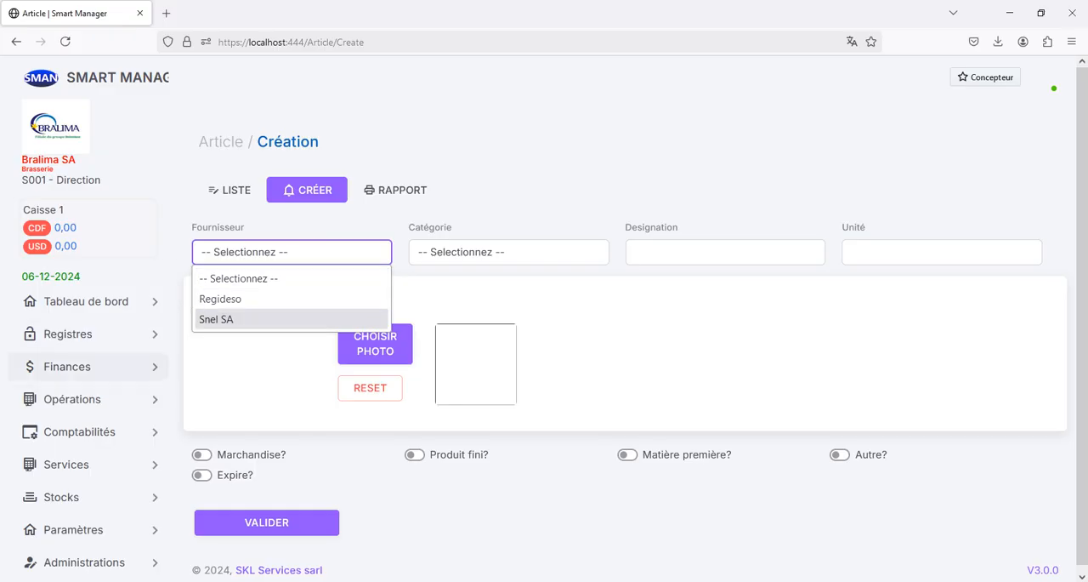
# Step: Start a new supplier record and name it Interne
pyautogui.click(85, 333)
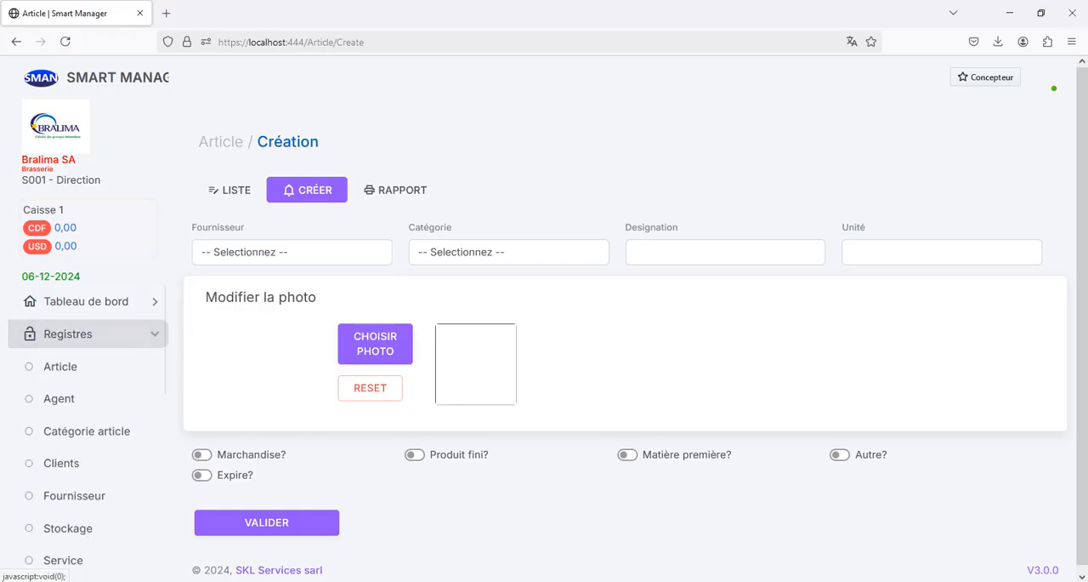
pyautogui.click(75, 496)
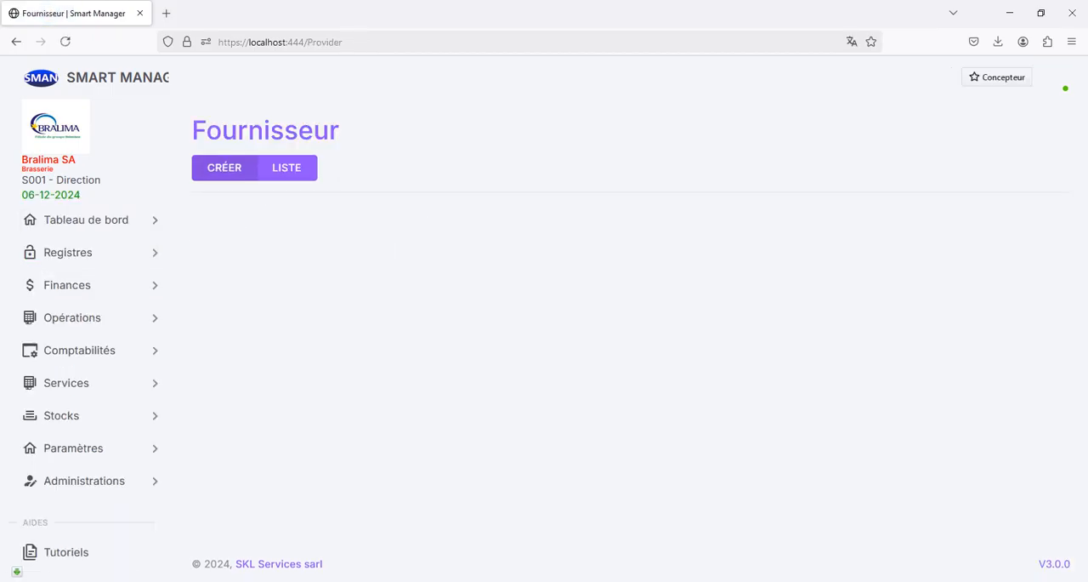
pyautogui.click(224, 168)
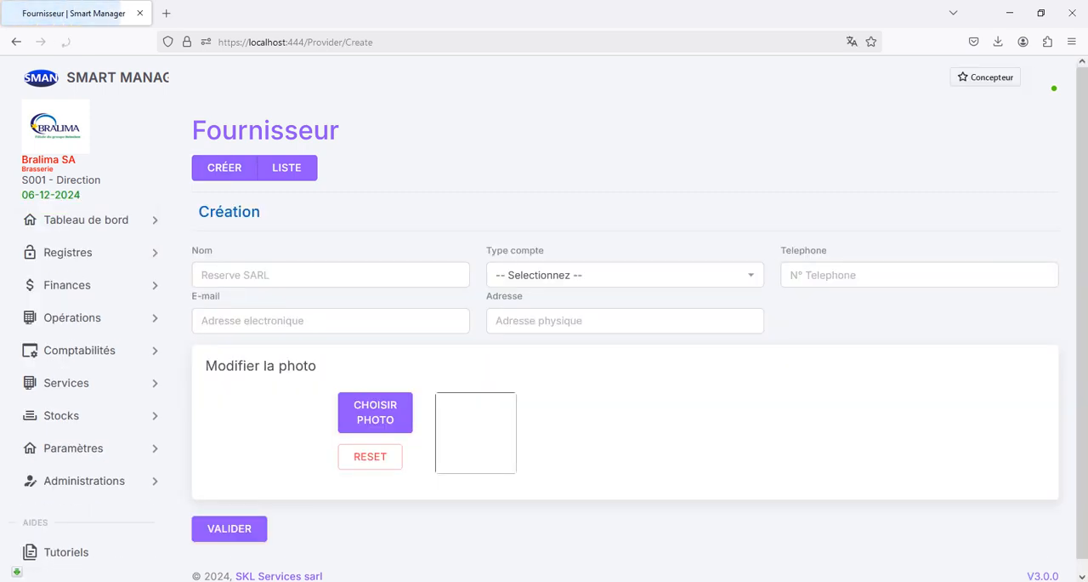
pyautogui.click(247, 275)
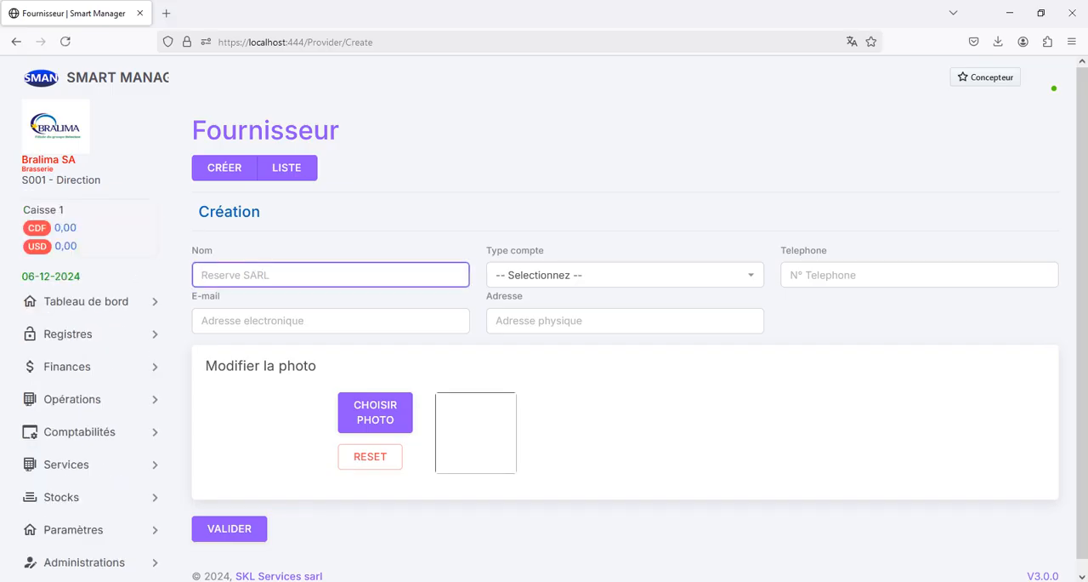
pyautogui.write('Inter')
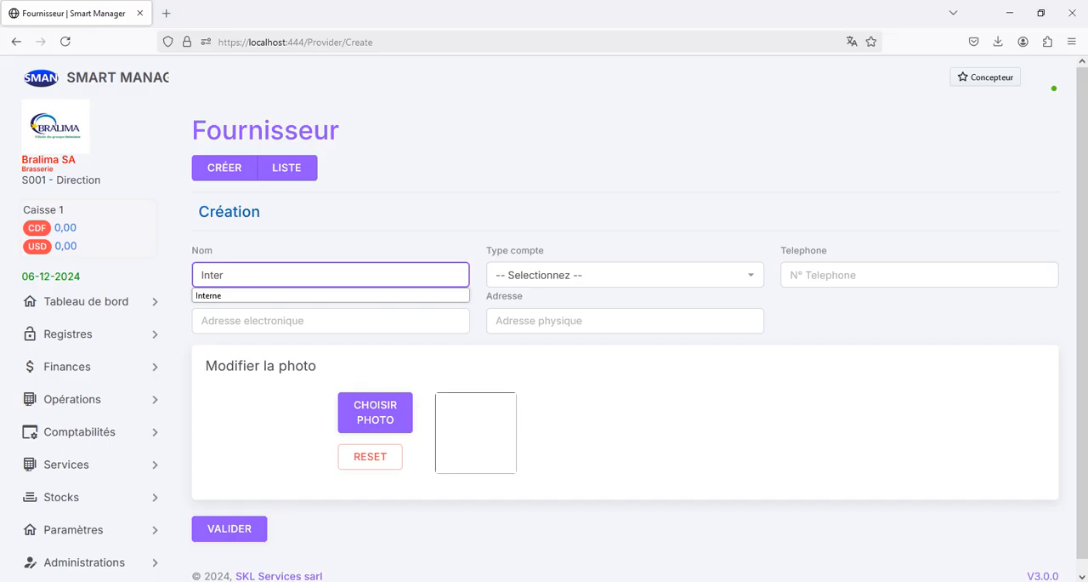
pyautogui.write('ne')
pyautogui.press('Tab')
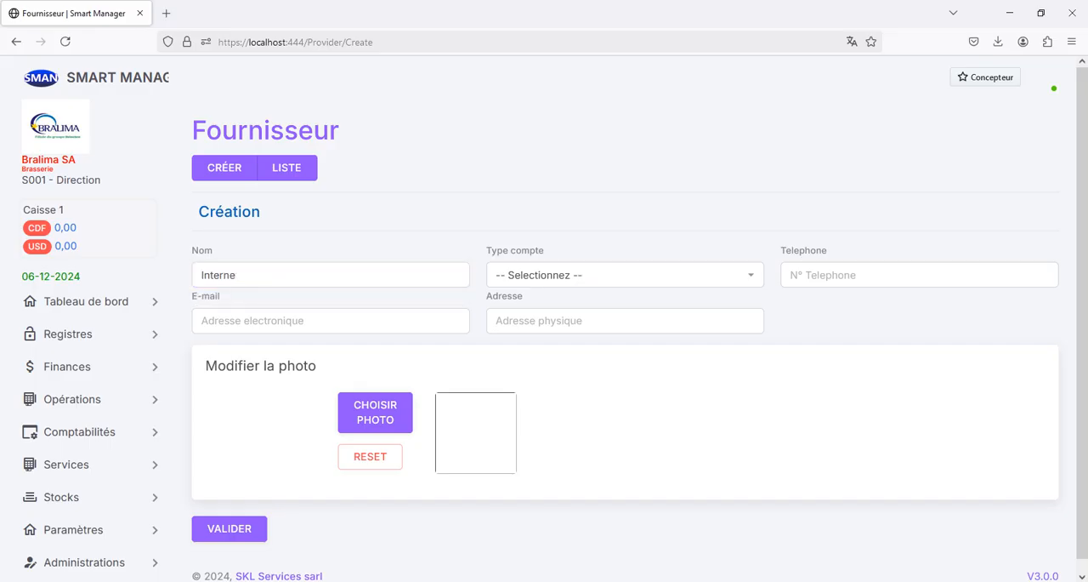
# Step: Set the Interne supplier's account type to Fournisseur, add the cropped Bralima image as its photo, and save the record
pyautogui.click(625, 274)
pyautogui.click(625, 322)
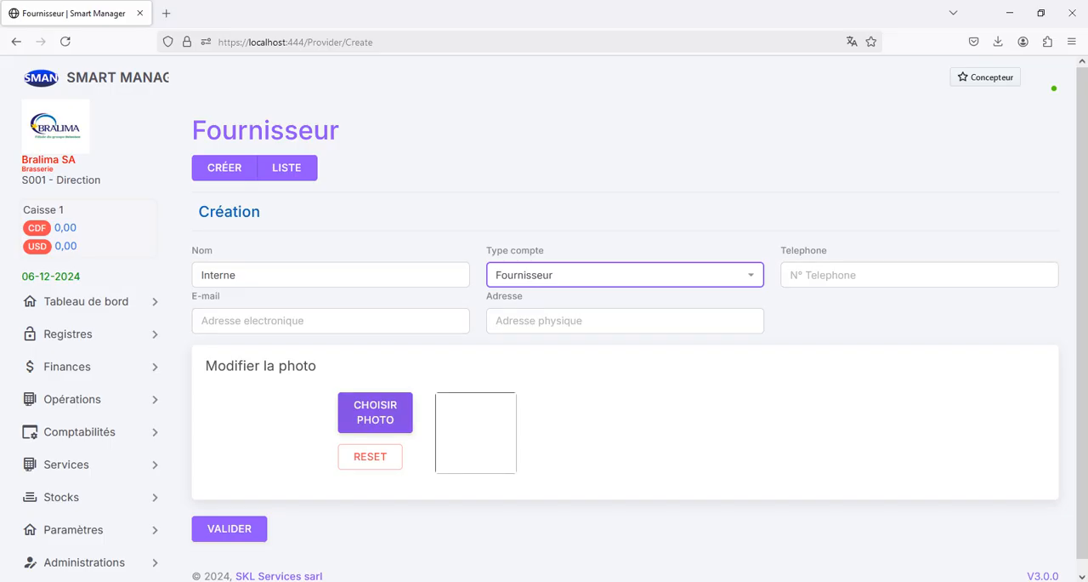
pyautogui.click(375, 412)
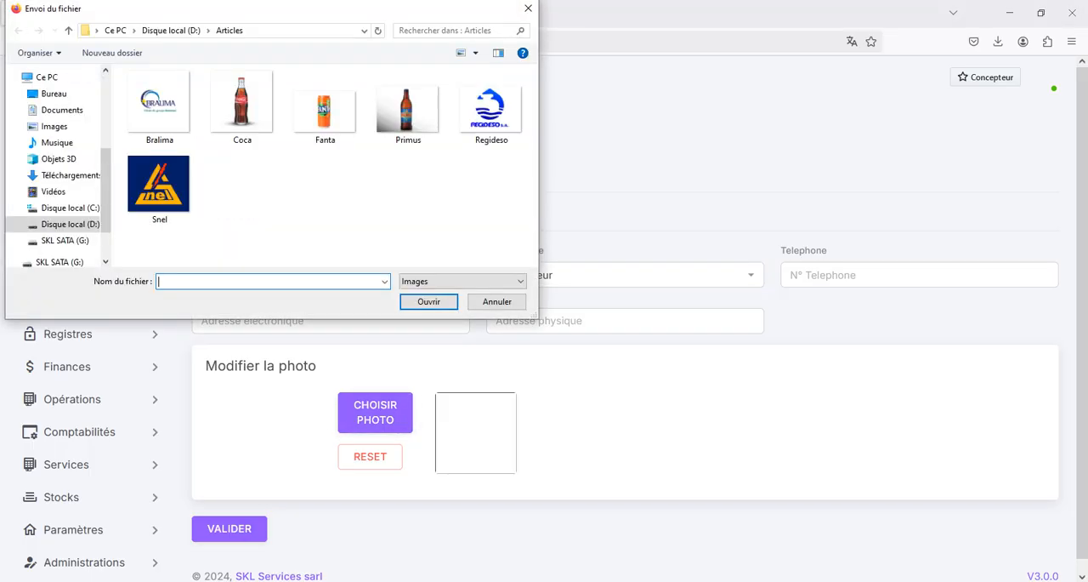
pyautogui.doubleClick(159, 104)
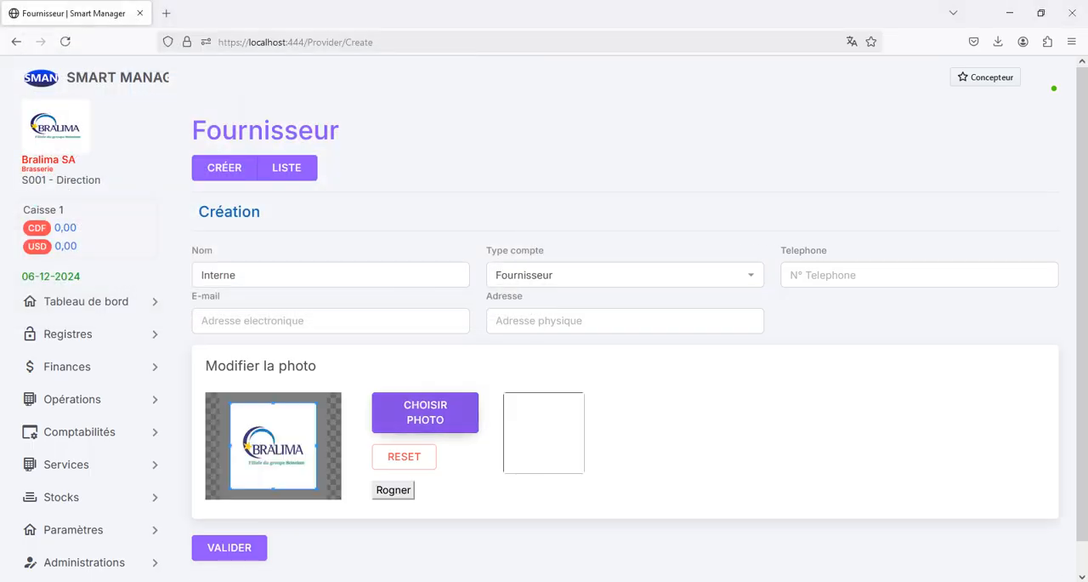
pyautogui.click(393, 490)
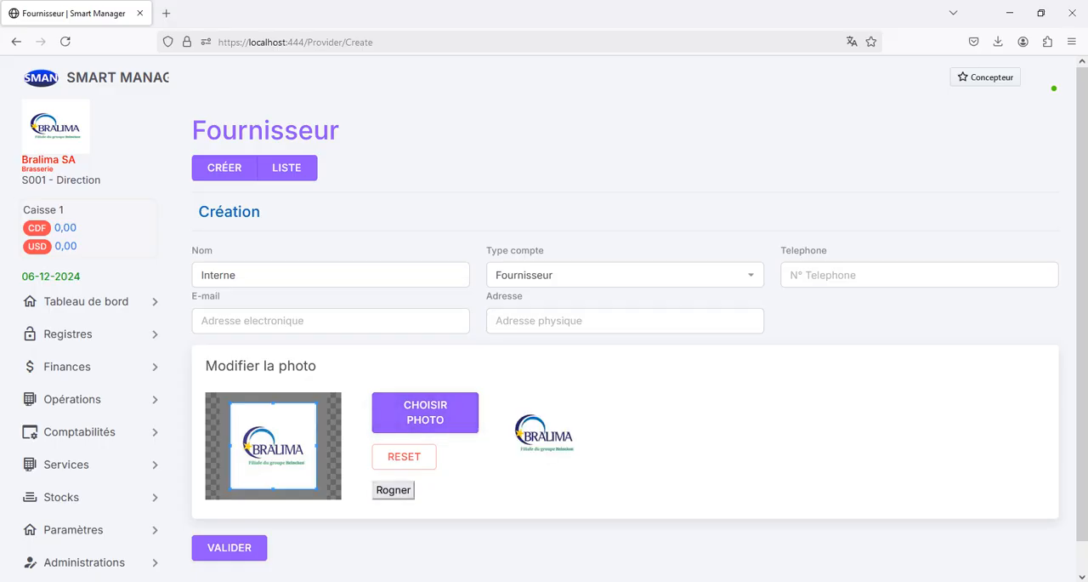
pyautogui.scroll(-1, 625, 340)
pyautogui.click(229, 516)
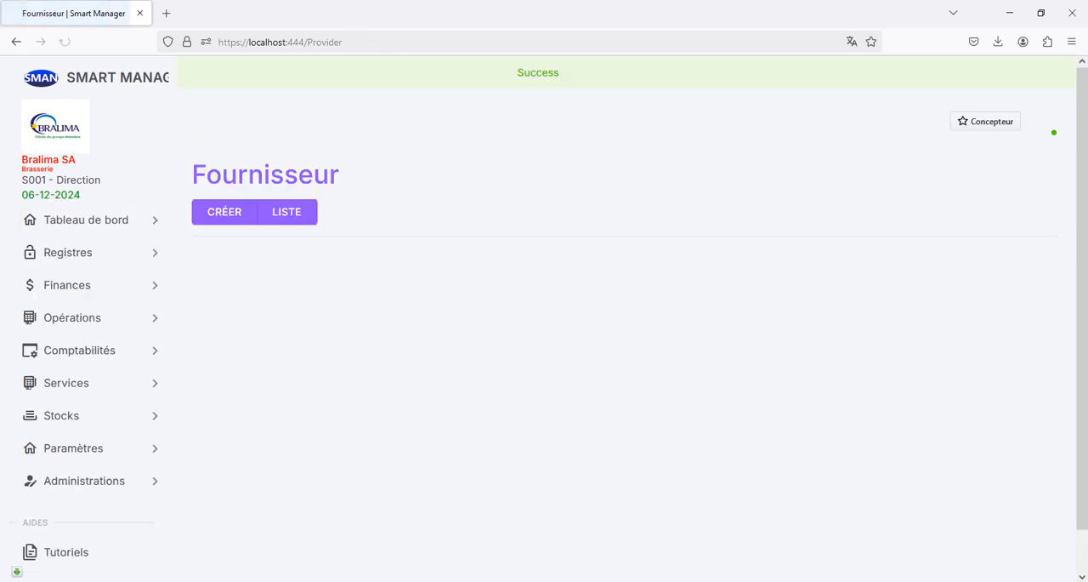
# Step: Open the article creation form, choose Interne as supplier, and check which article categories are available
pyautogui.click(81, 252)
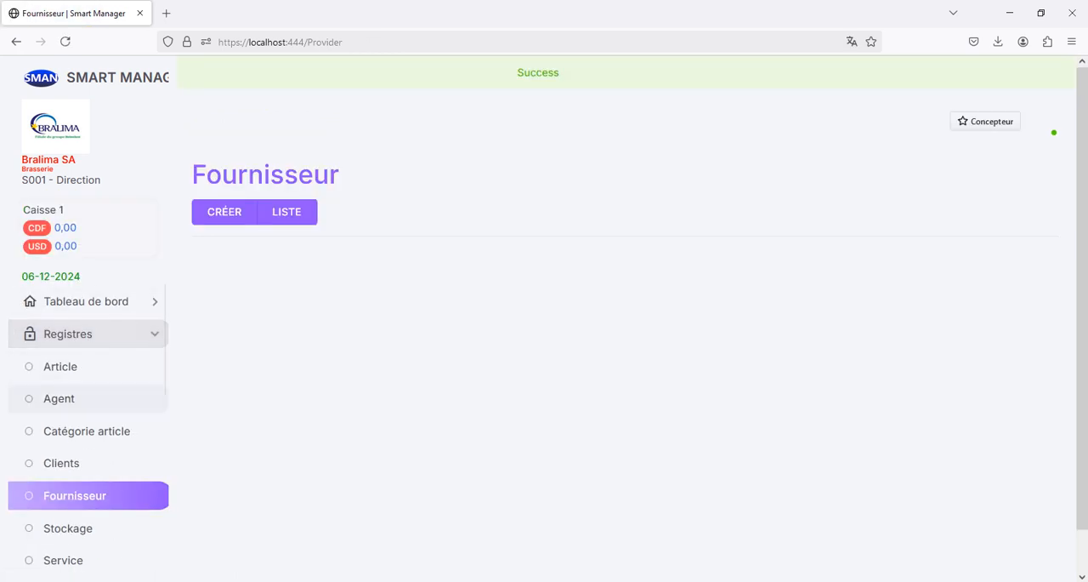
pyautogui.click(60, 365)
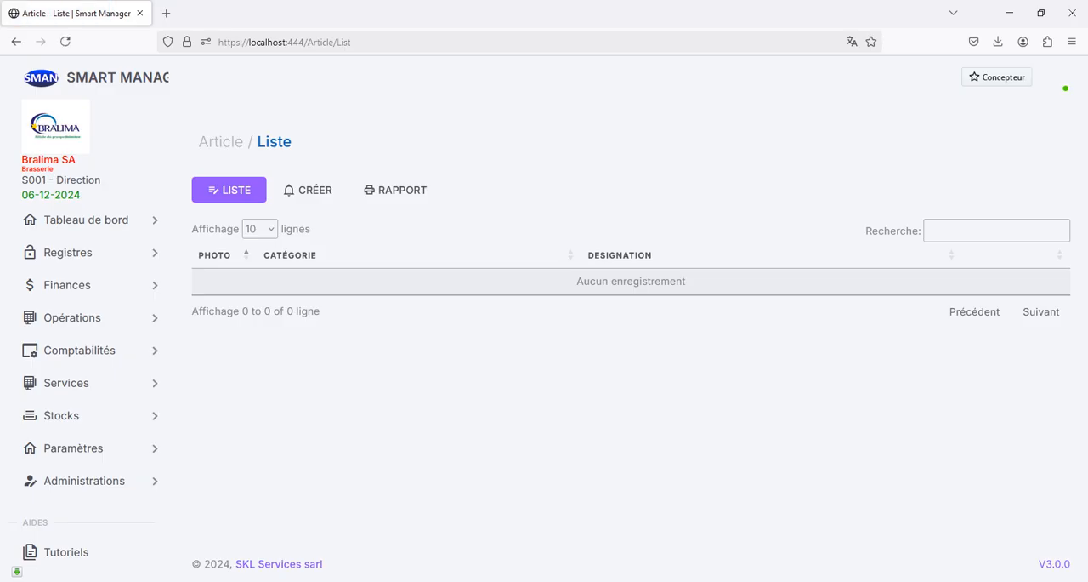
pyautogui.click(308, 191)
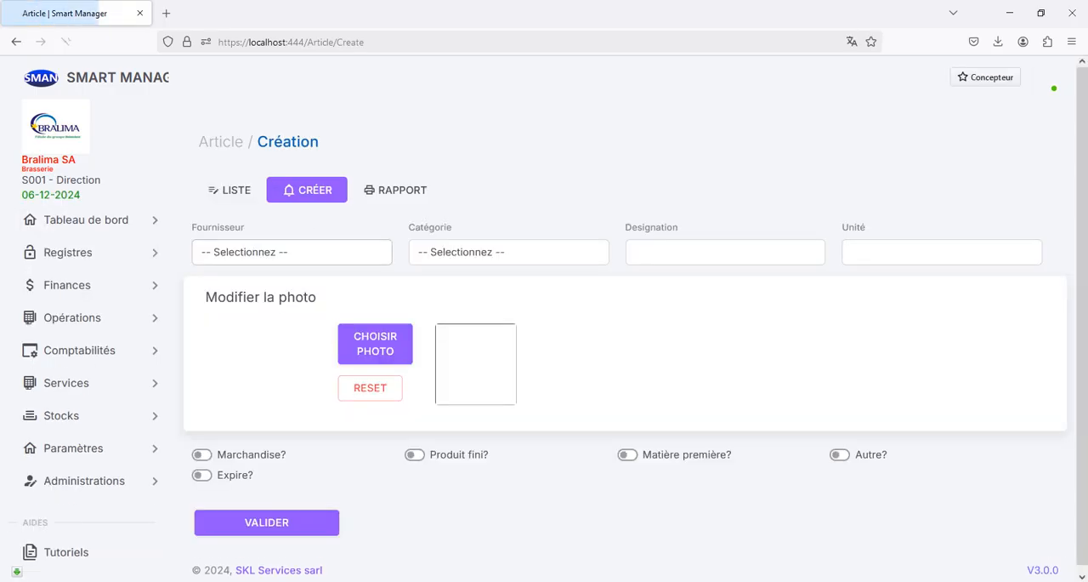
pyautogui.click(292, 252)
pyautogui.click(255, 298)
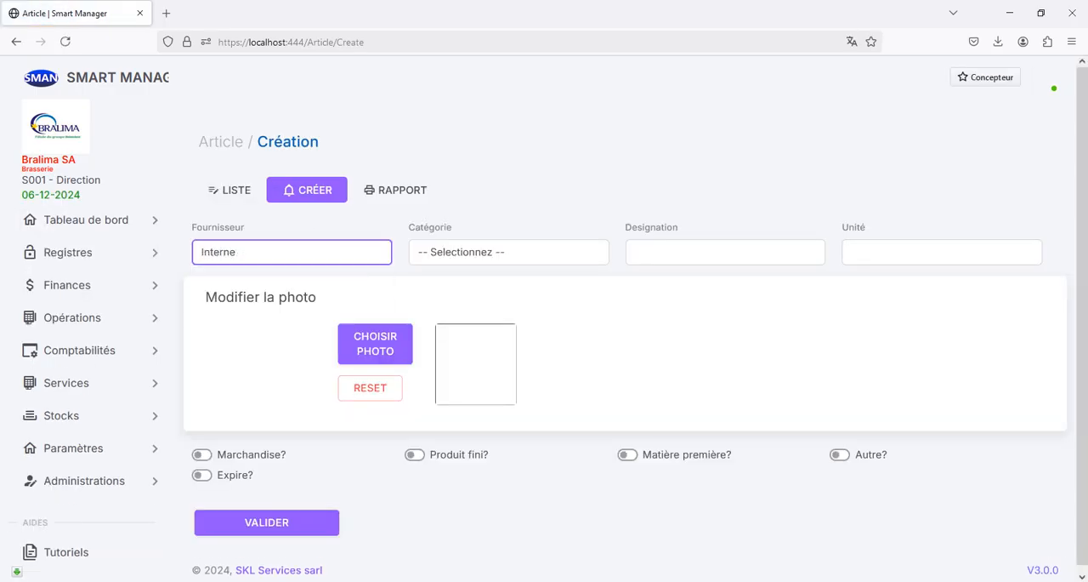
pyautogui.click(509, 252)
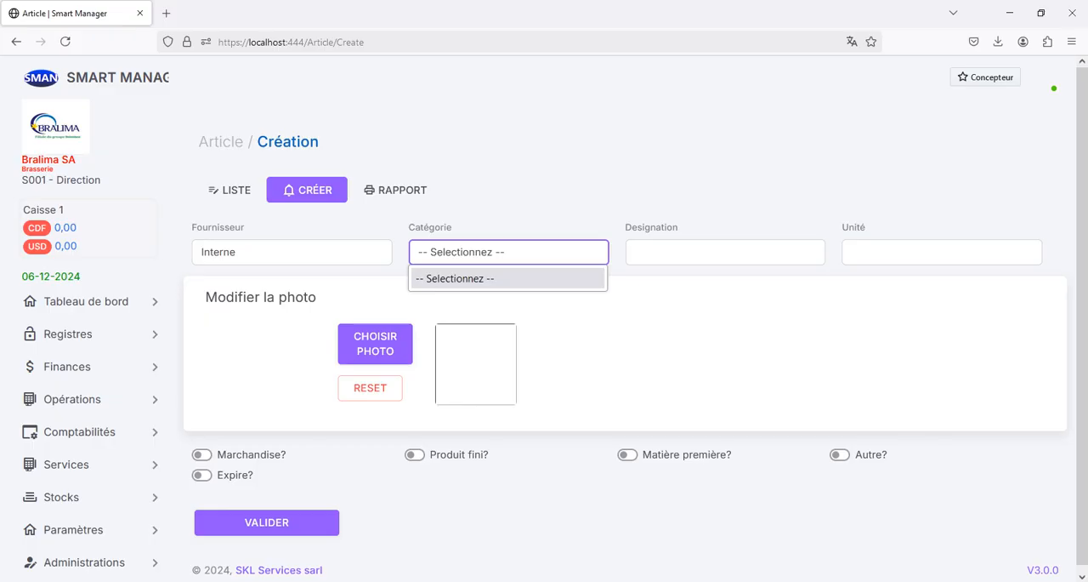
pyautogui.click(587, 357)
pyautogui.click(587, 358)
# Step: Create two article categories named Sucrée and Biere
pyautogui.click(68, 334)
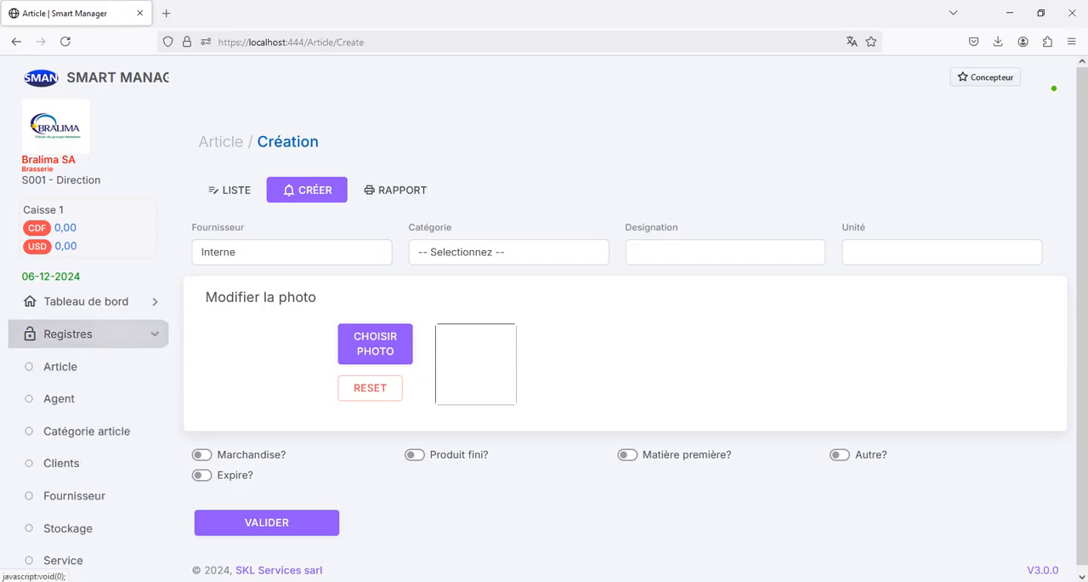
pyautogui.click(86, 431)
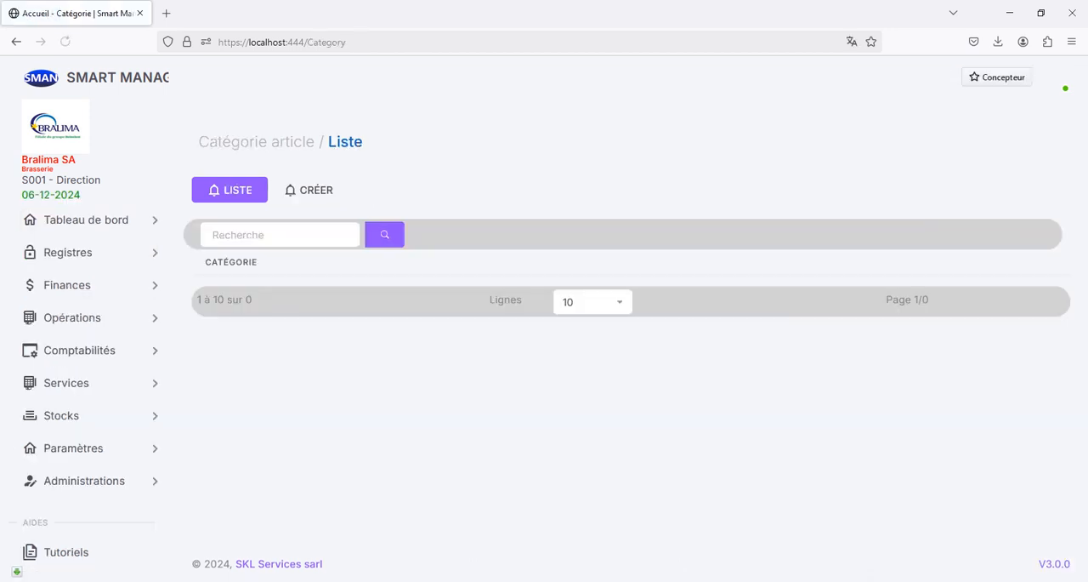
pyautogui.click(308, 190)
pyautogui.click(488, 150)
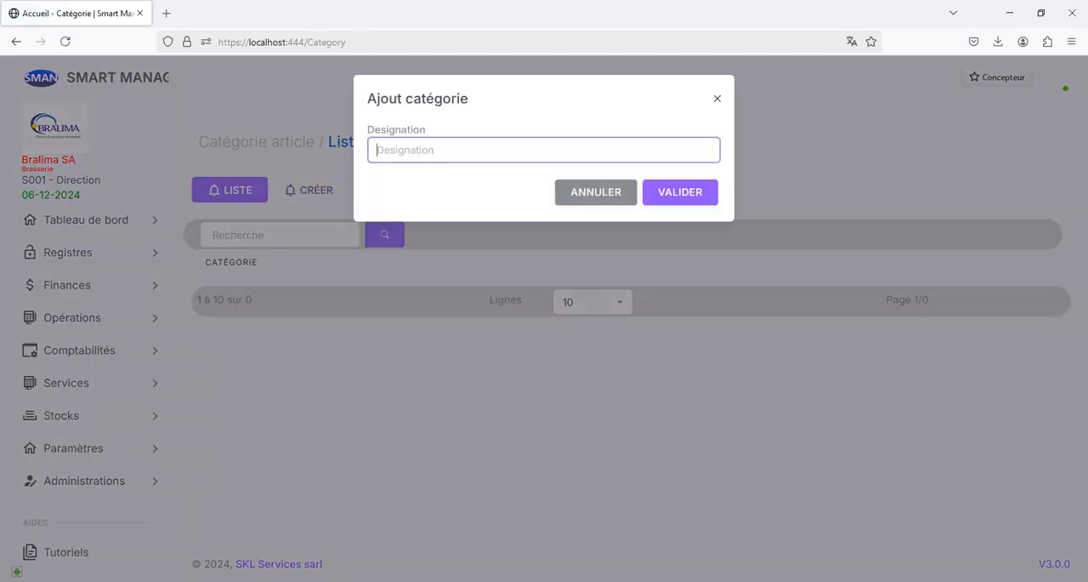
pyautogui.write('Sucrée')
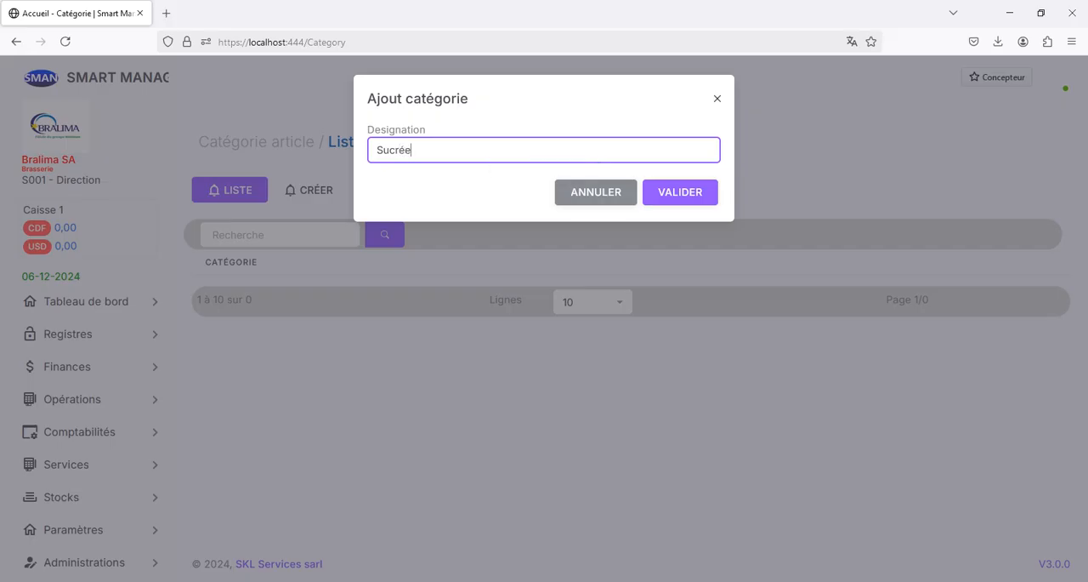
pyautogui.click(681, 191)
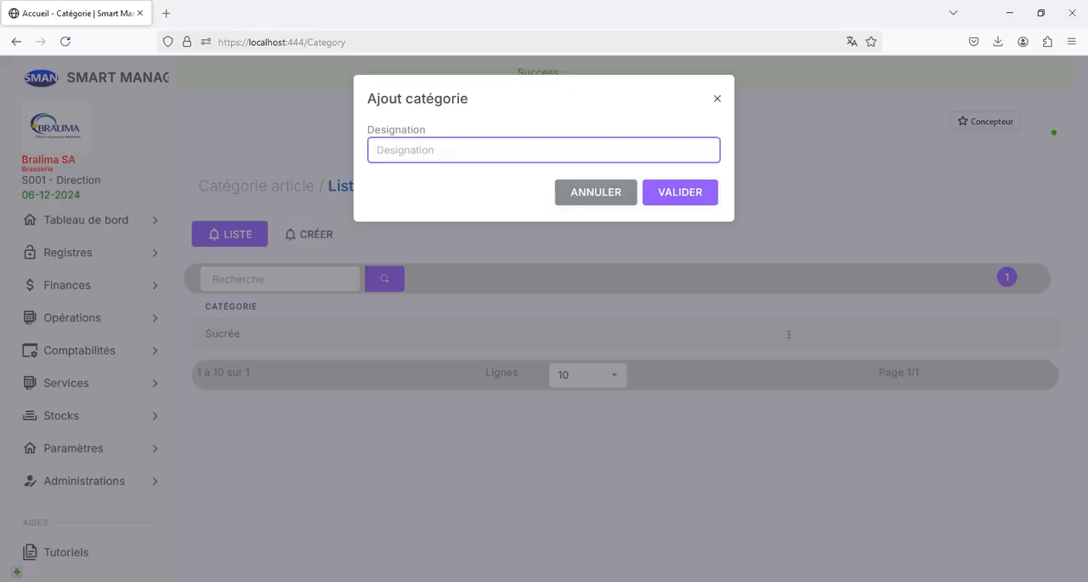
pyautogui.write('Biere')
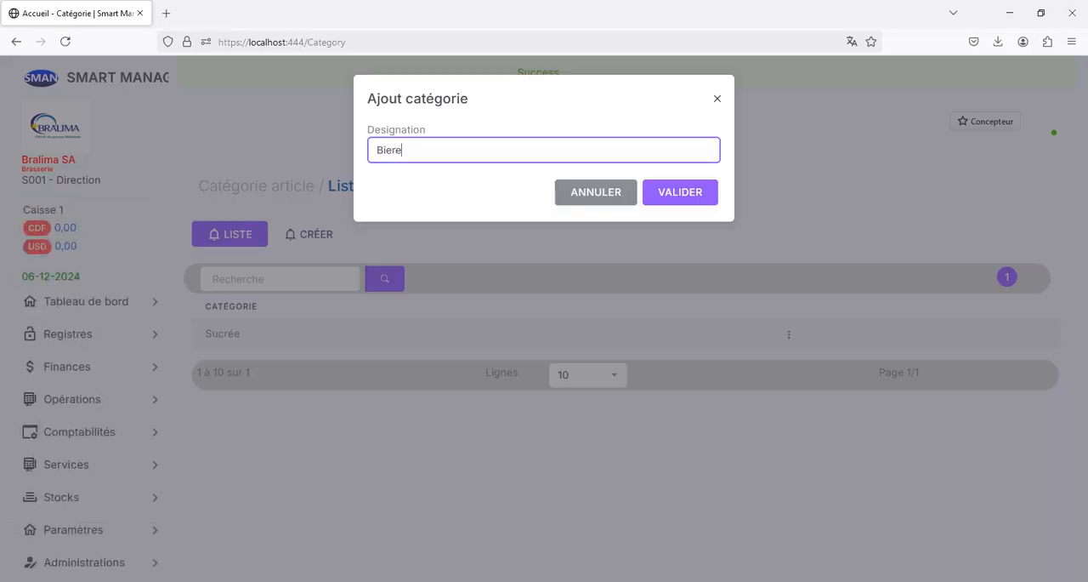
pyautogui.click(680, 193)
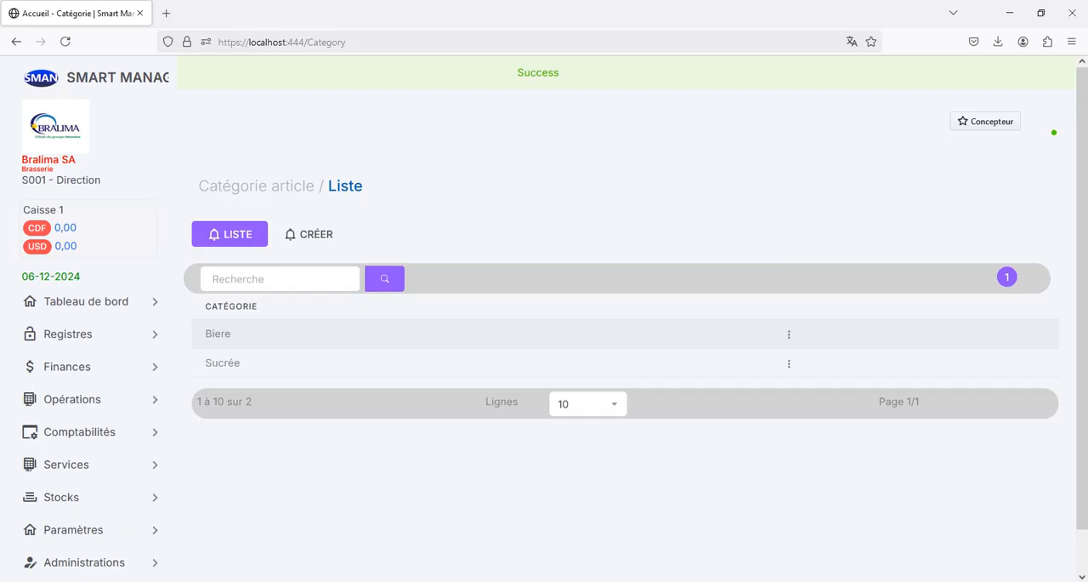
# Step: Start a new article and add the Coca image as its photo, enlarging and centring the crop area around the bottle
pyautogui.click(81, 334)
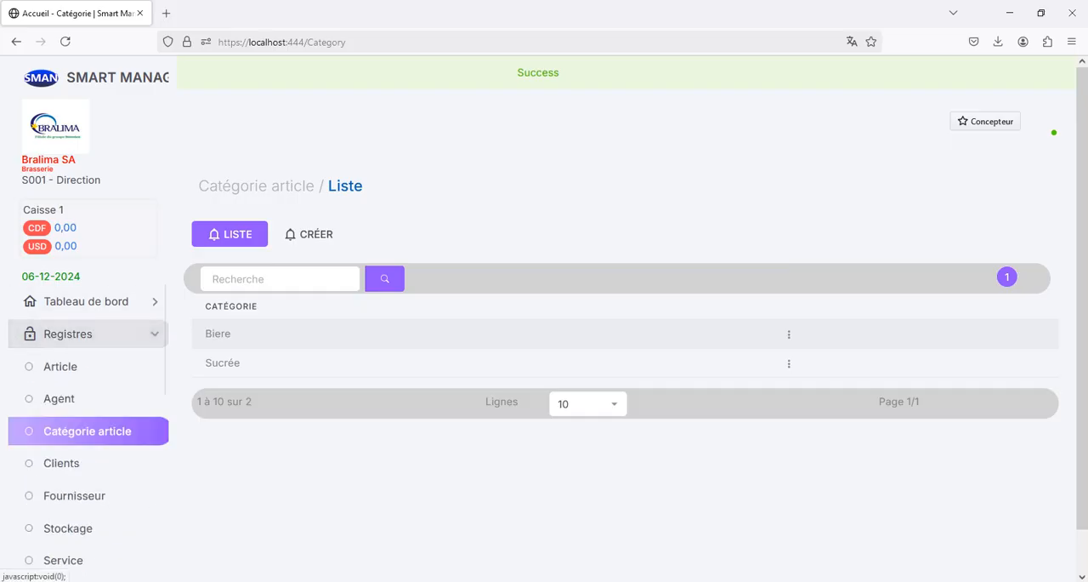
pyautogui.click(60, 366)
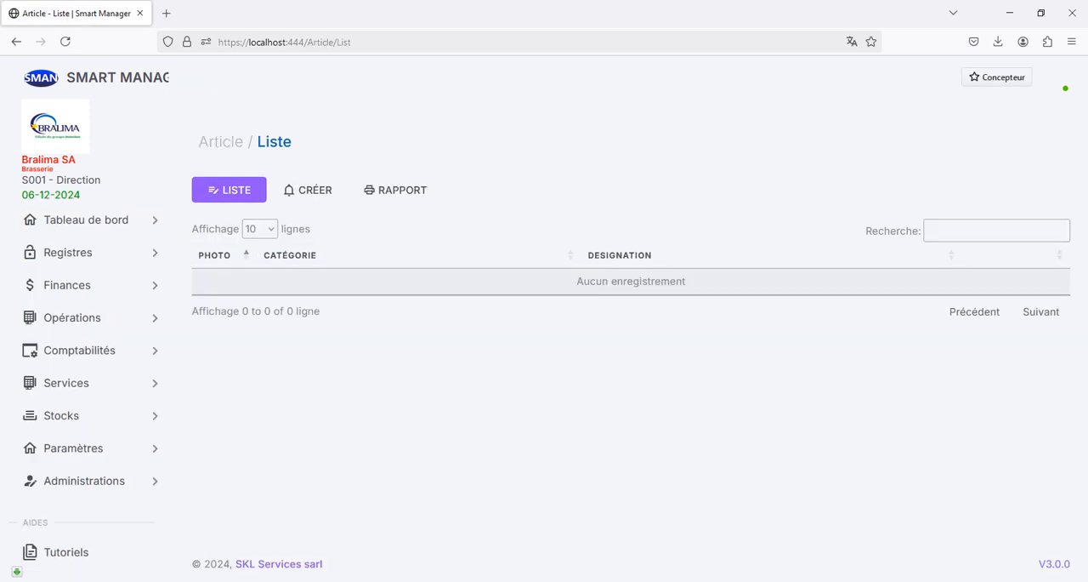
pyautogui.click(309, 191)
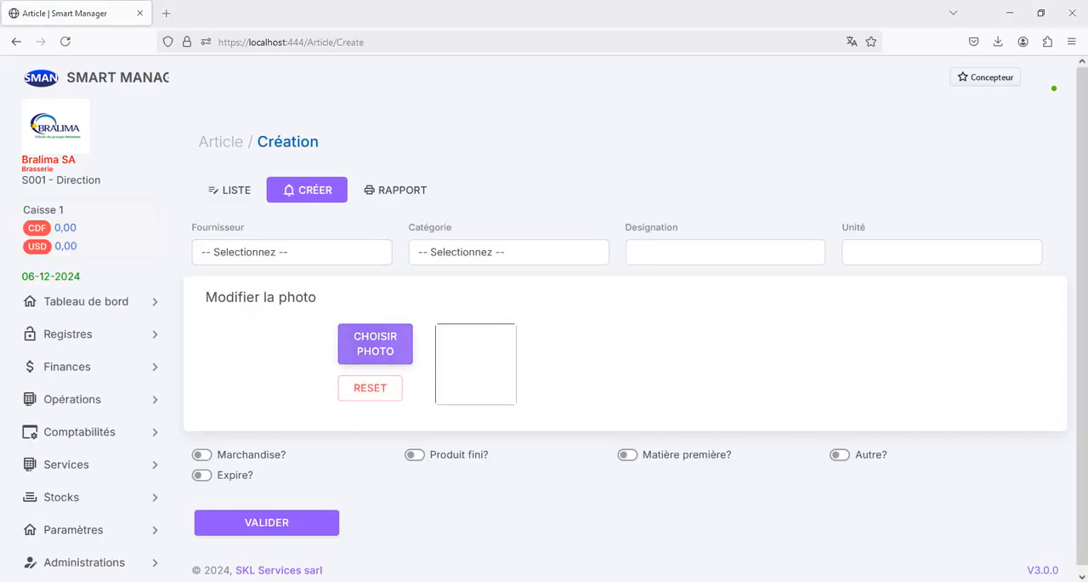
pyautogui.click(375, 343)
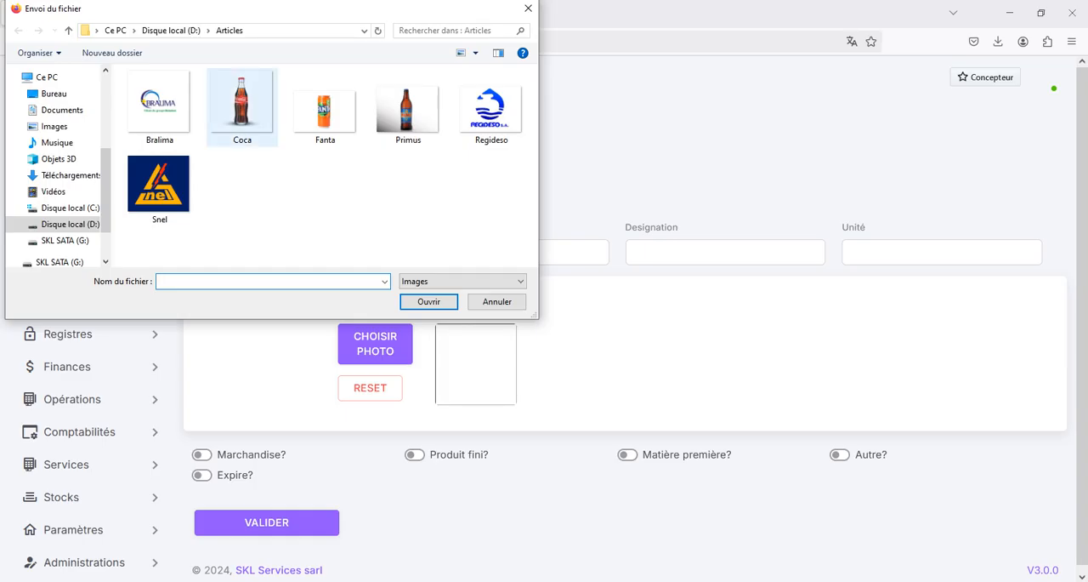
pyautogui.click(242, 106)
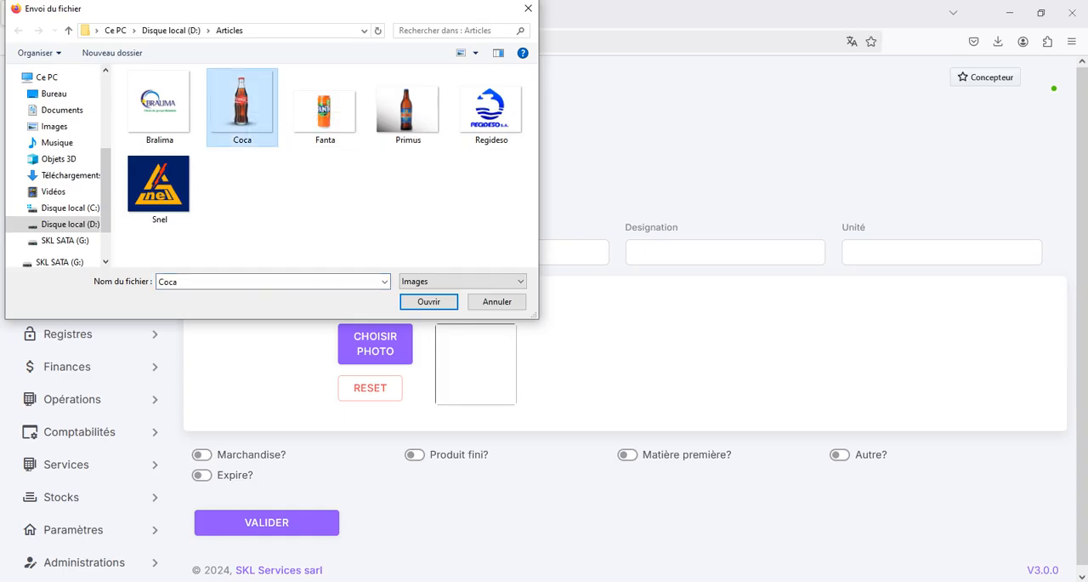
pyautogui.click(429, 301)
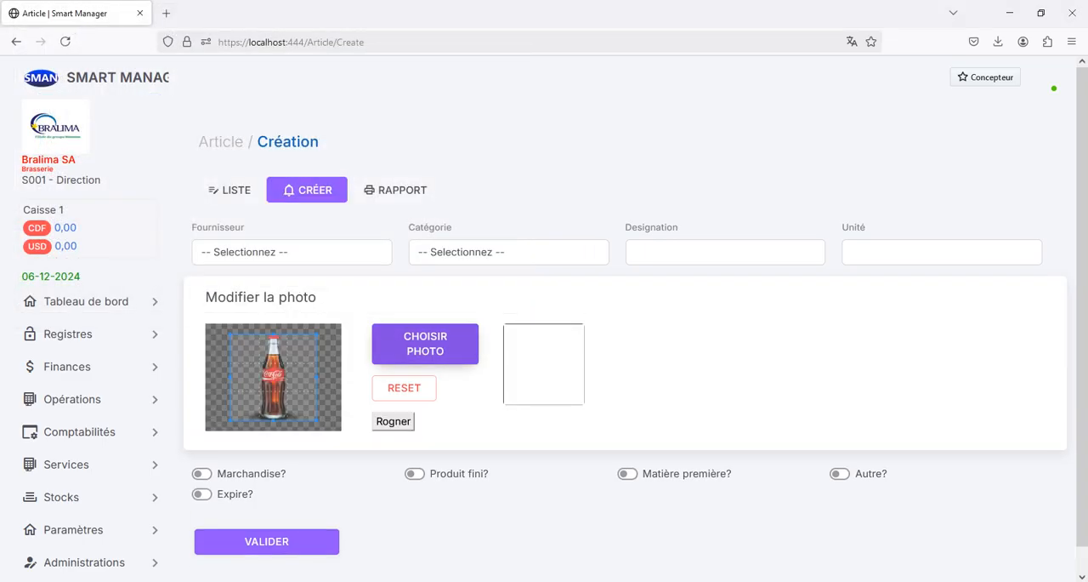
pyautogui.moveTo(230, 334); pyautogui.dragTo(221, 324)
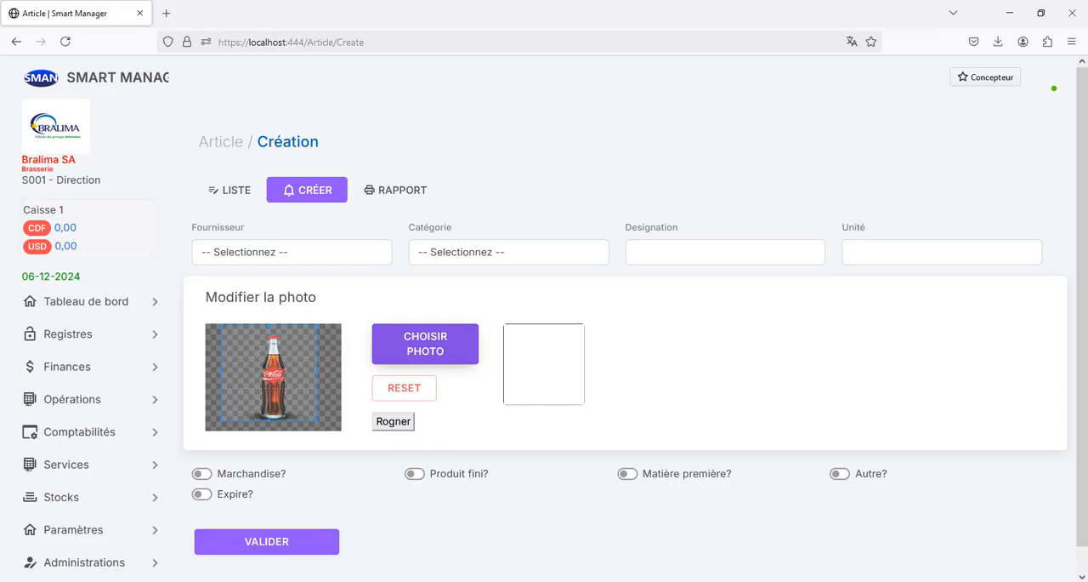
pyautogui.moveTo(270, 372); pyautogui.dragTo(274, 378)
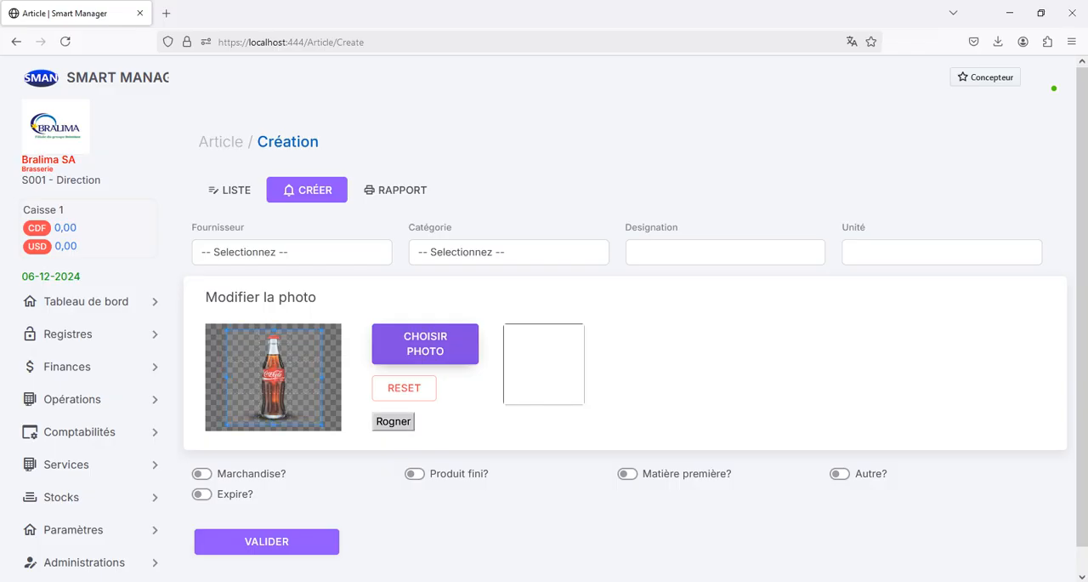
pyautogui.click(394, 422)
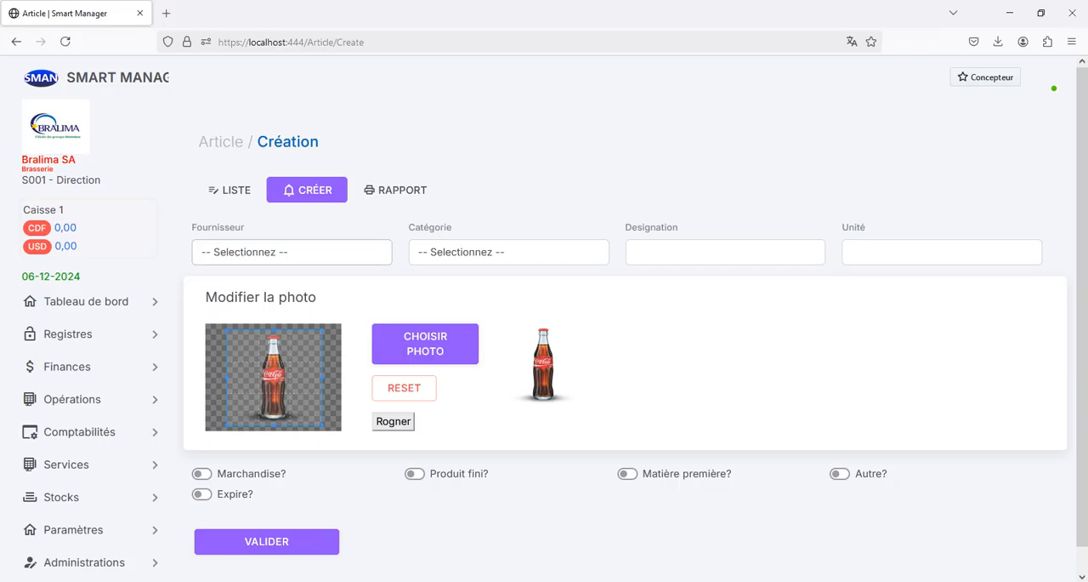
# Step: Set the article's supplier to Interne, category to Sucrée, designation to Coca-Cola, and unit to Casier
pyautogui.click(292, 252)
pyautogui.click(255, 299)
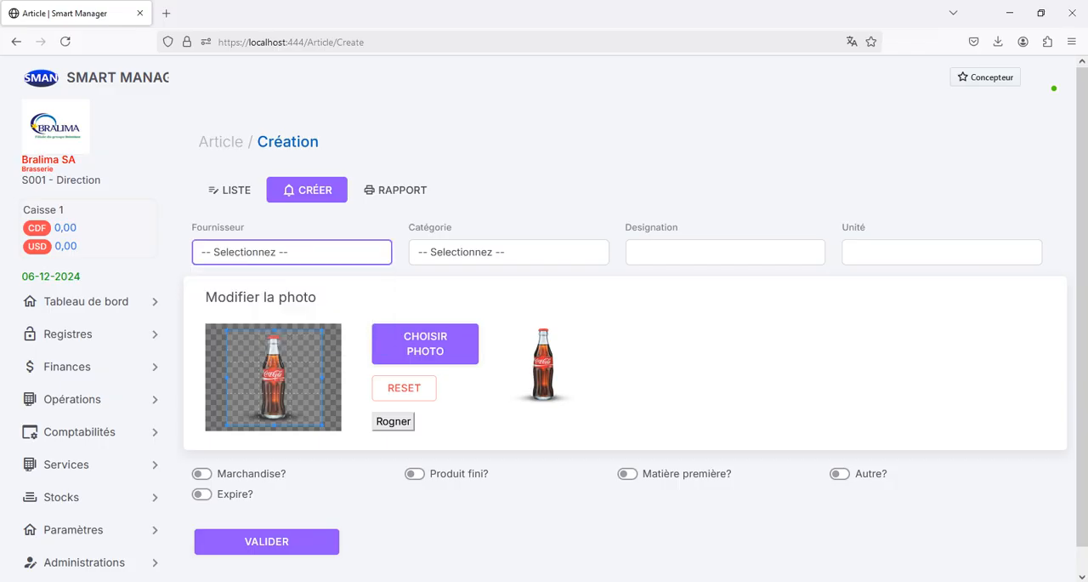
pyautogui.click(509, 252)
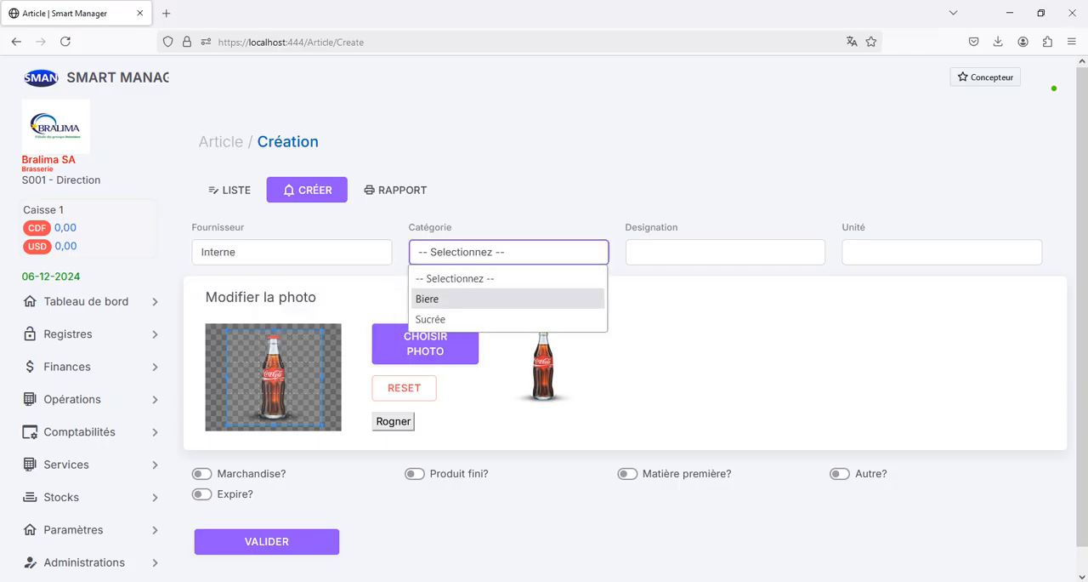
pyautogui.click(459, 319)
pyautogui.click(725, 252)
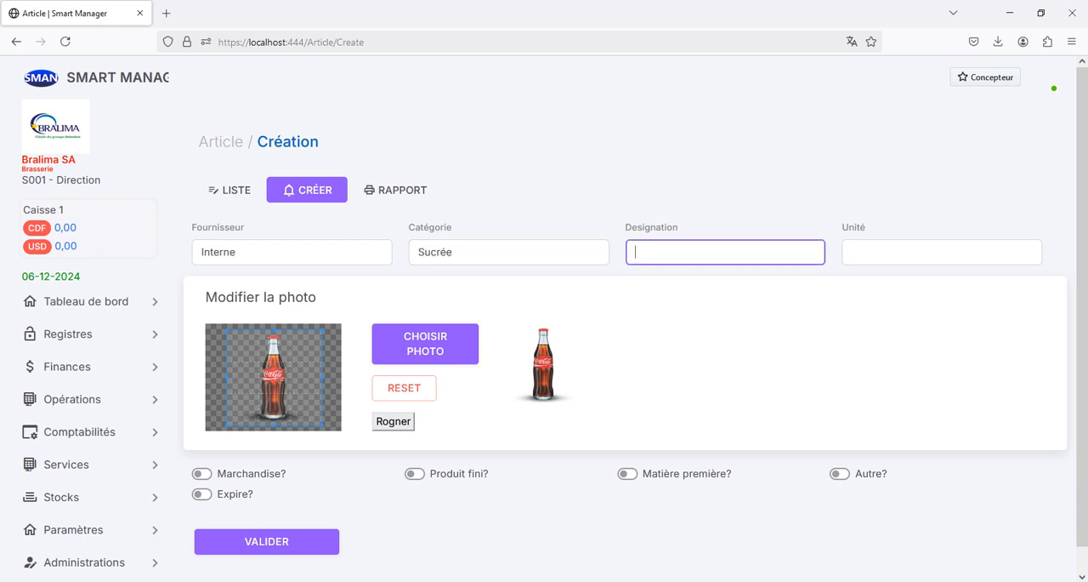
pyautogui.write('Co')
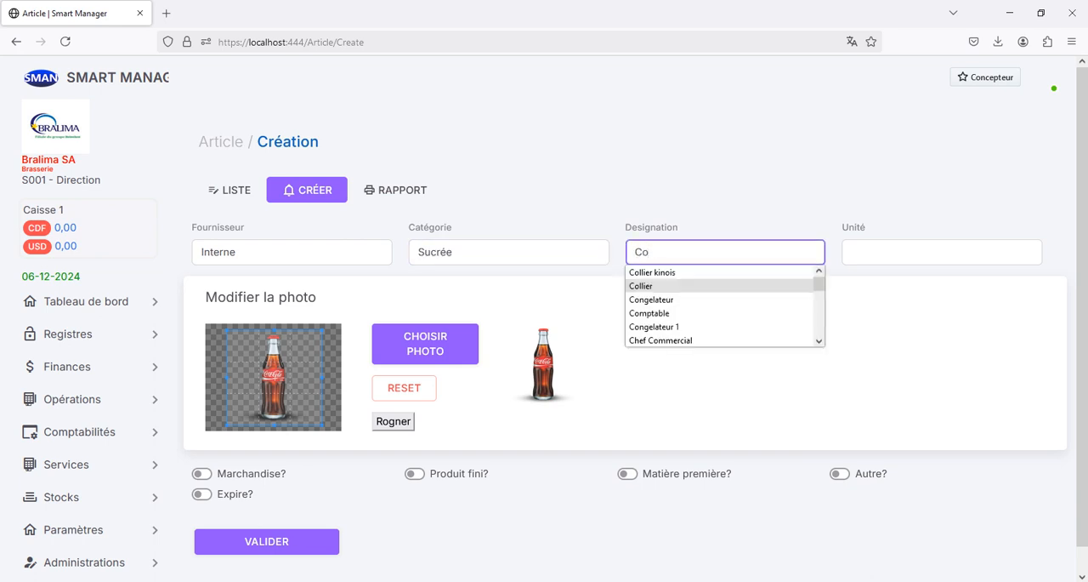
pyautogui.write('ca-Cola')
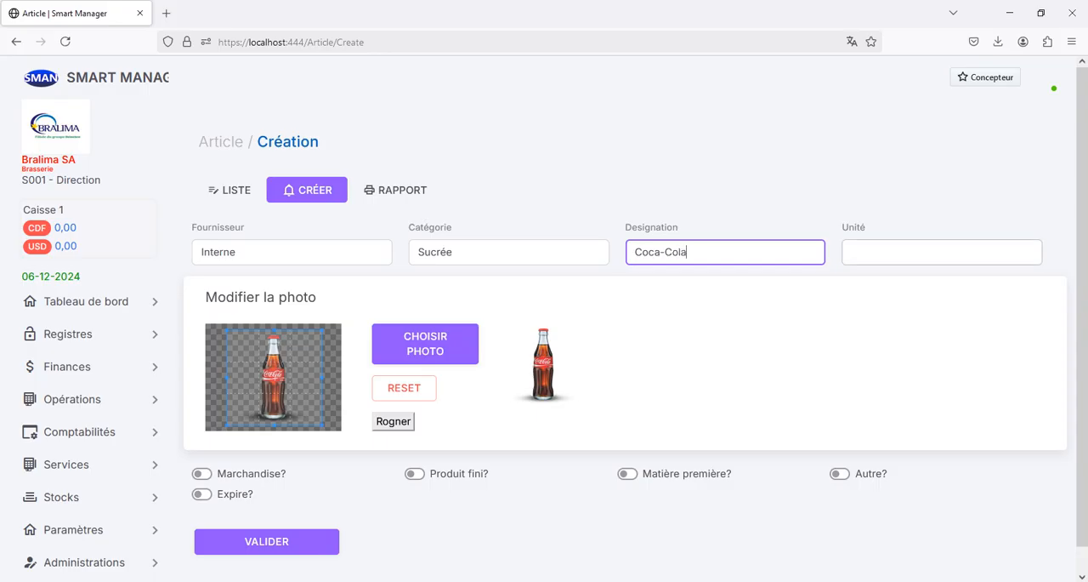
pyautogui.click(942, 252)
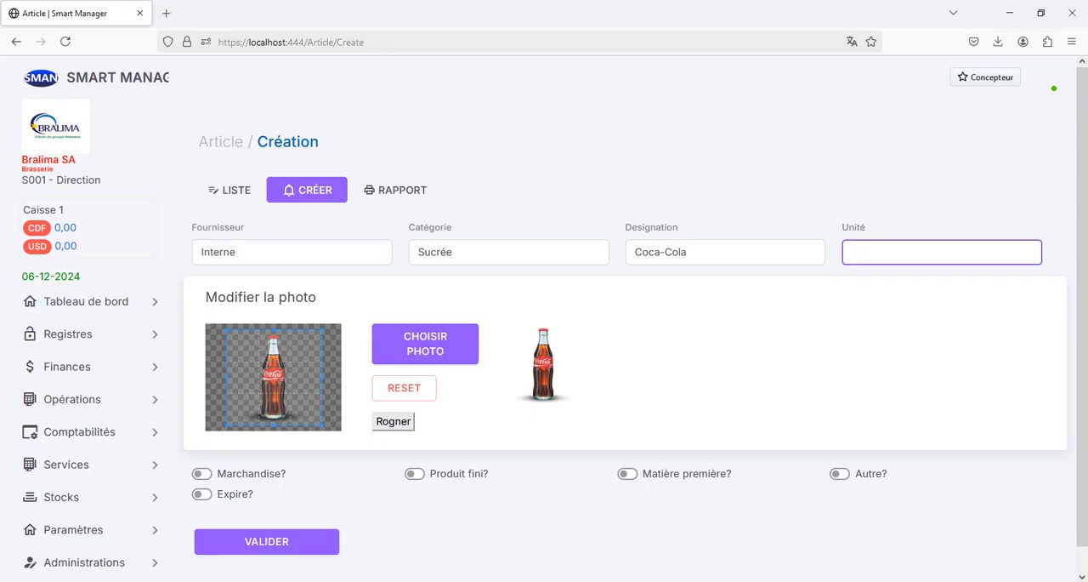
pyautogui.write('Casier')
# Step: Mark the Coca-Cola article as Marchandise, Produit fini and Expire, and save it
pyautogui.click(202, 474)
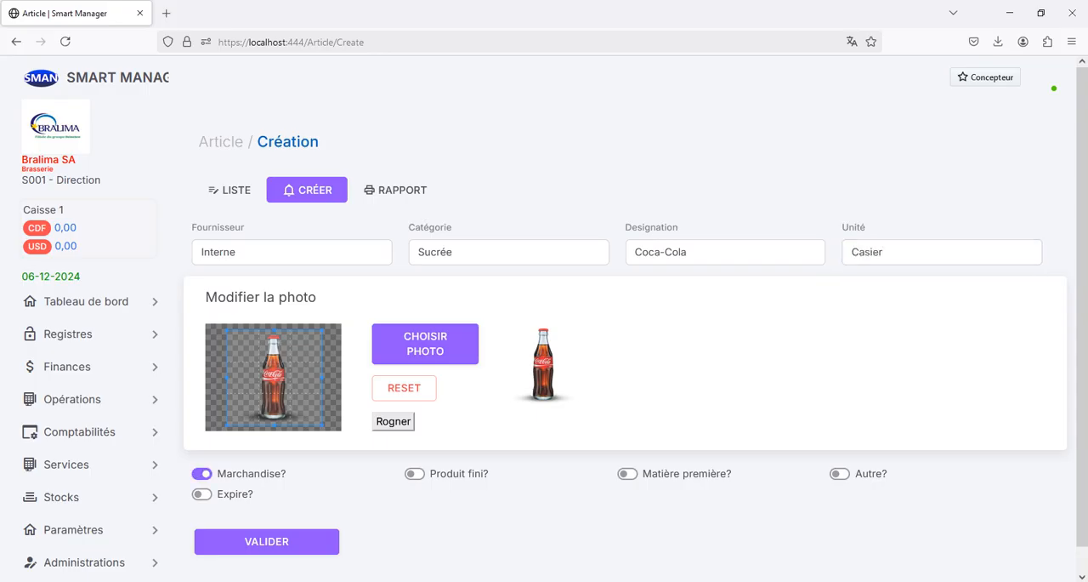
pyautogui.click(415, 474)
pyautogui.click(202, 493)
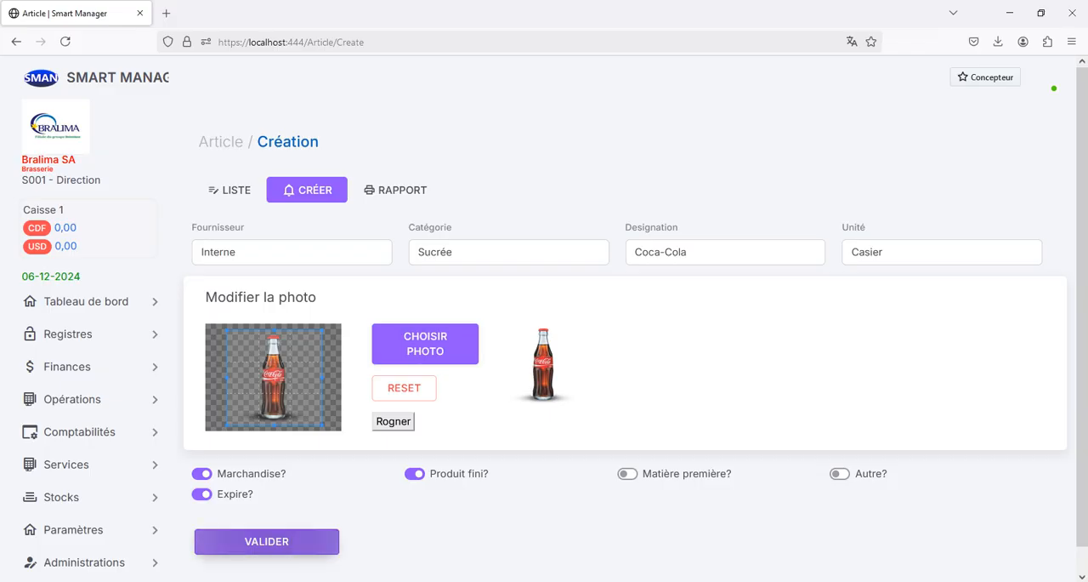
pyautogui.click(266, 541)
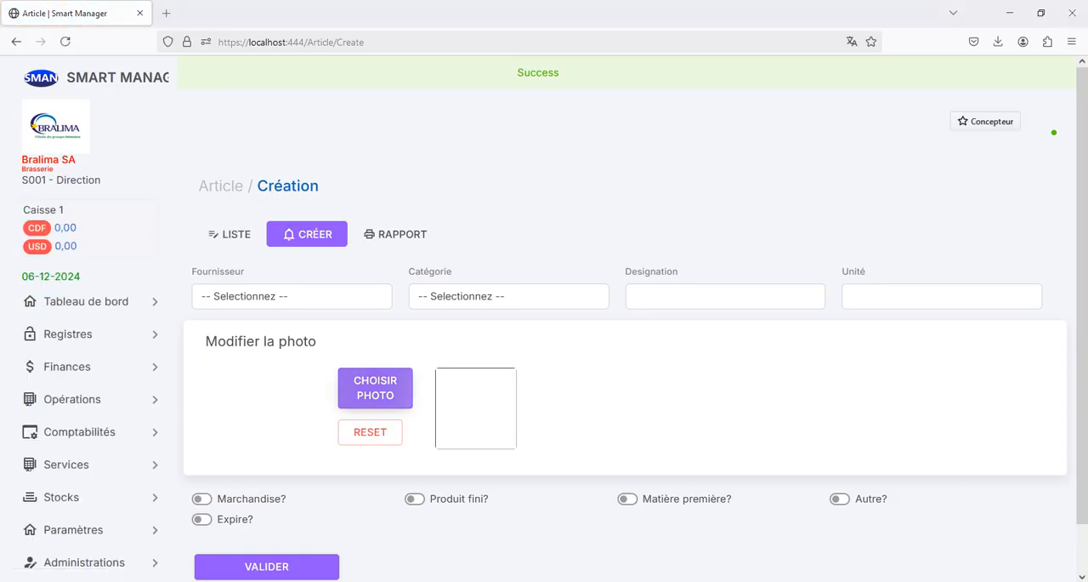
# Step: Add the Fanta image as the new article's photo, slightly enlarging and recentring the crop area around the can
pyautogui.click(375, 388)
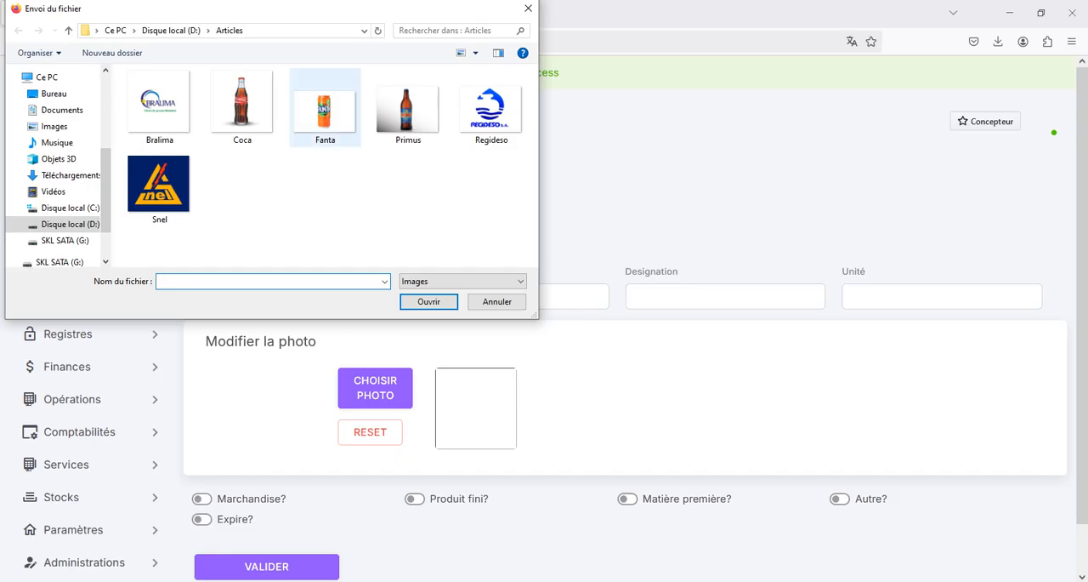
pyautogui.doubleClick(325, 108)
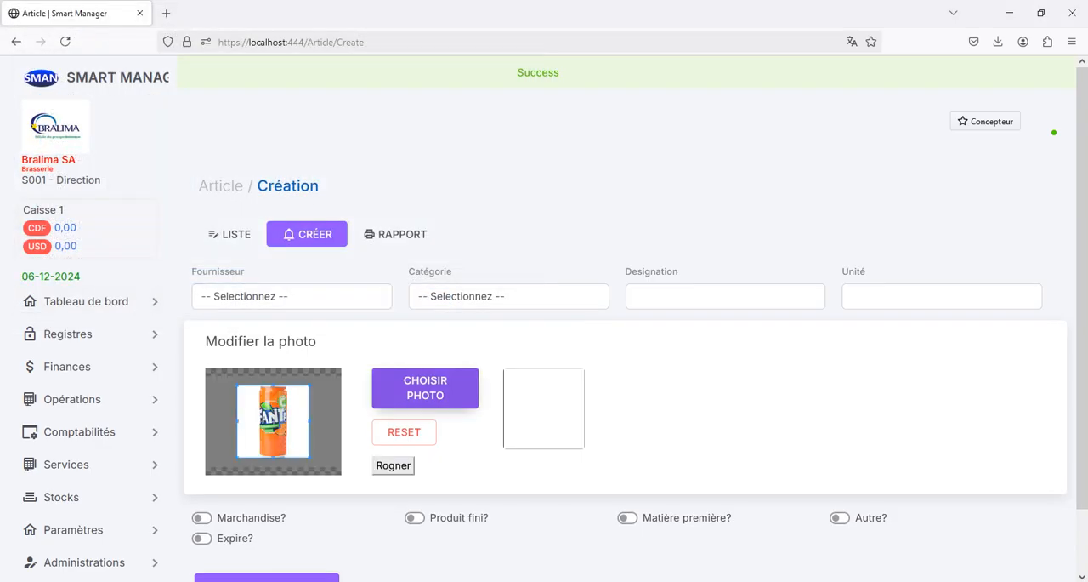
pyautogui.moveTo(237, 385); pyautogui.dragTo(232, 380)
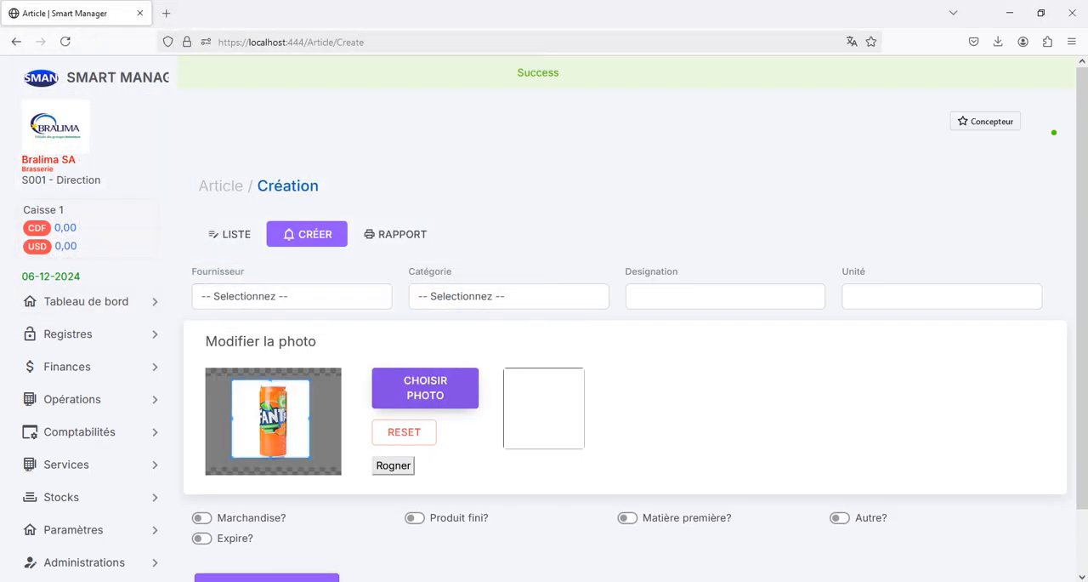
pyautogui.moveTo(271, 419); pyautogui.dragTo(272, 420)
pyautogui.click(393, 466)
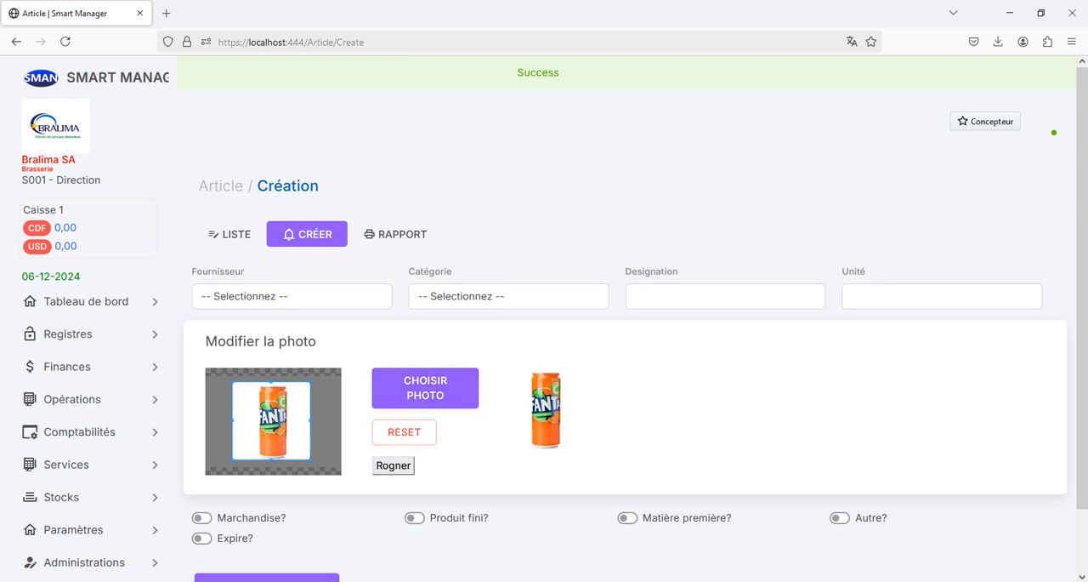
# Step: Mark the Fanta article as Marchandise, Produit fini and Expire, with supplier Interne and category Sucrée
pyautogui.click(202, 518)
pyautogui.click(415, 517)
pyautogui.click(202, 538)
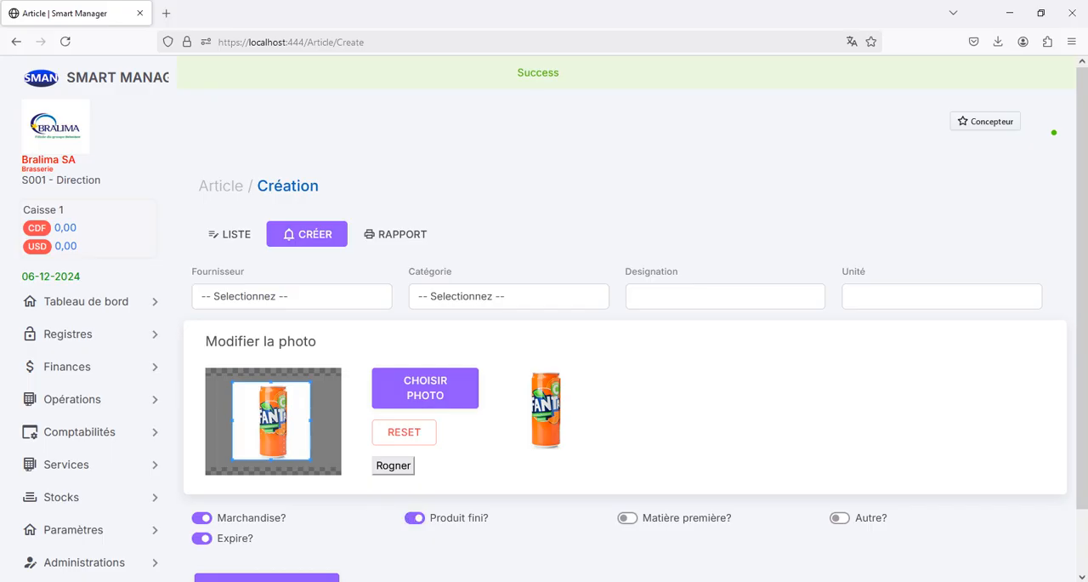
pyautogui.click(292, 296)
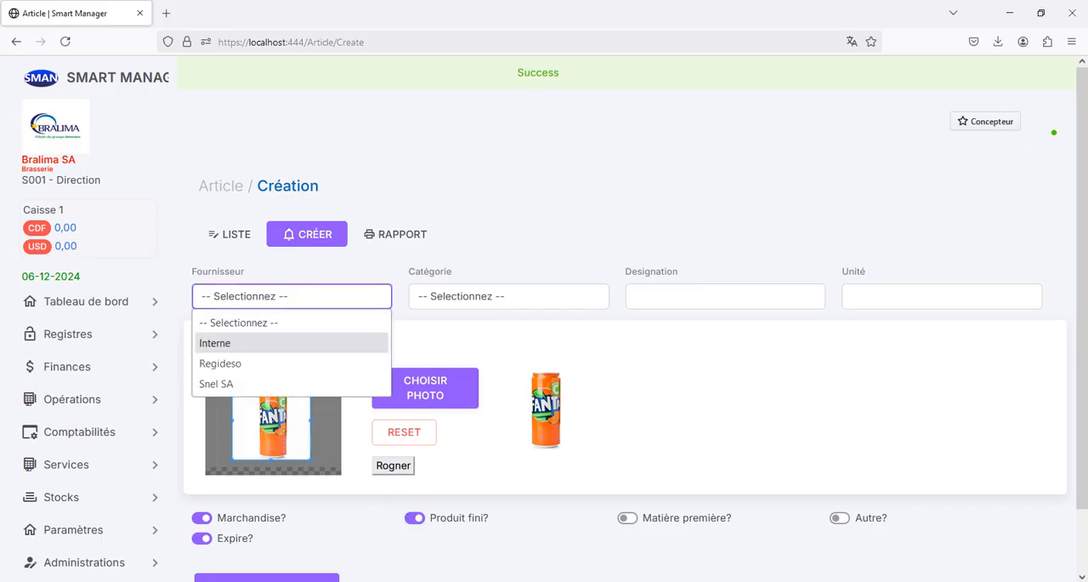
pyautogui.click(230, 343)
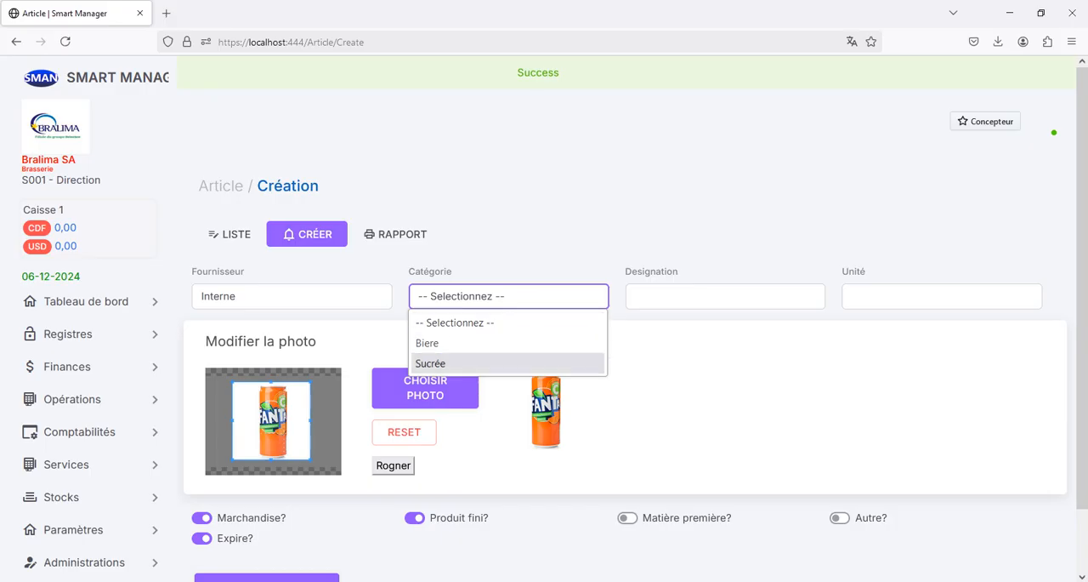
pyautogui.press('Up')
pyautogui.press('Down')
pyautogui.press('Return')
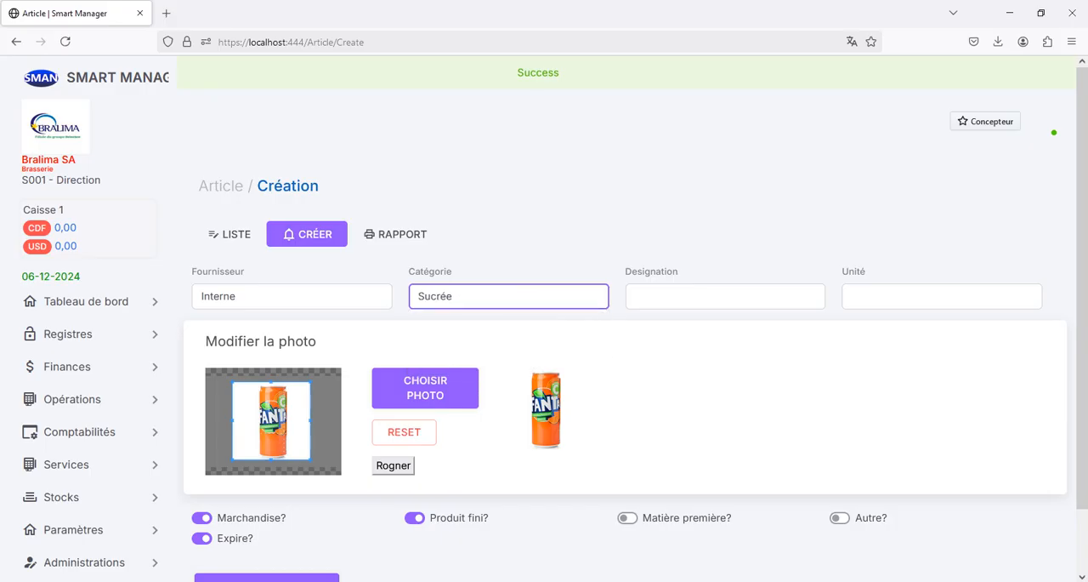
# Step: Set the article's designation to Fanta and its unit to Paquet, and save it
pyautogui.click(726, 296)
pyautogui.write('Fata')
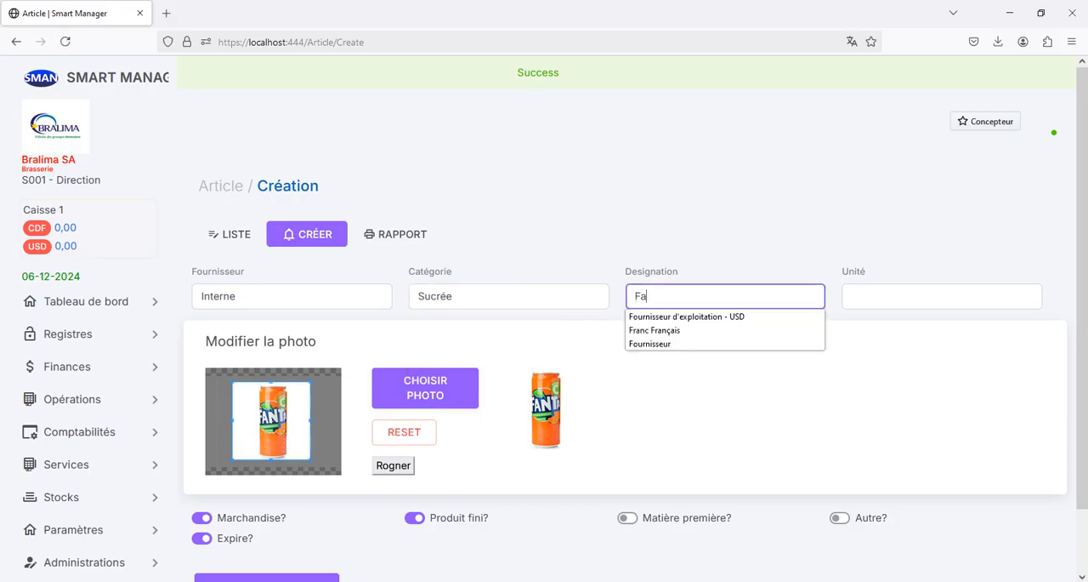
pyautogui.press('BackSpace')
pyautogui.press('BackSpace')
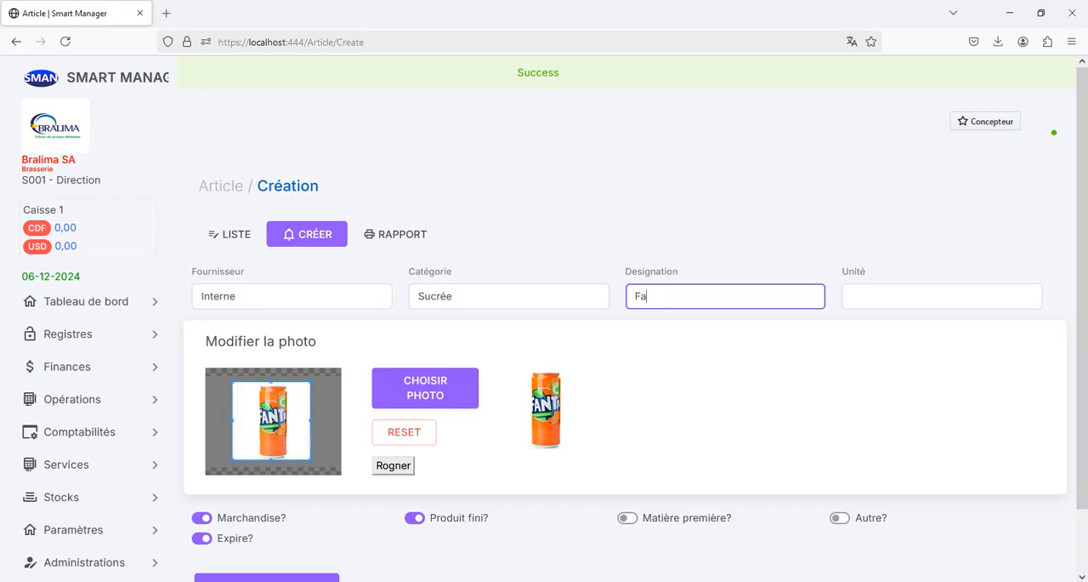
pyautogui.write('nta')
pyautogui.click(942, 296)
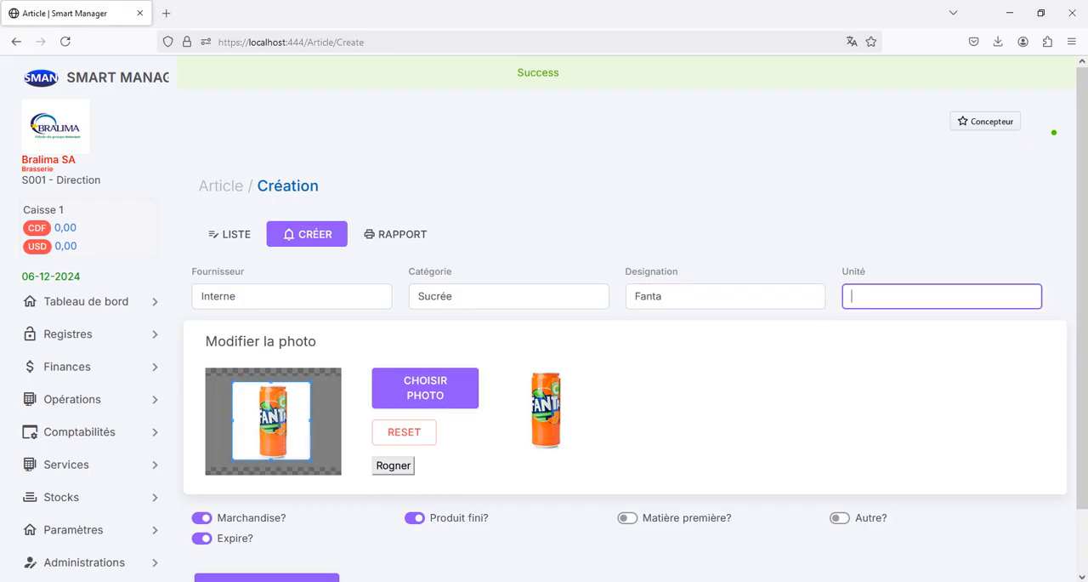
pyautogui.write('Paquet')
pyautogui.scroll(-2, 625, 374)
pyautogui.click(267, 516)
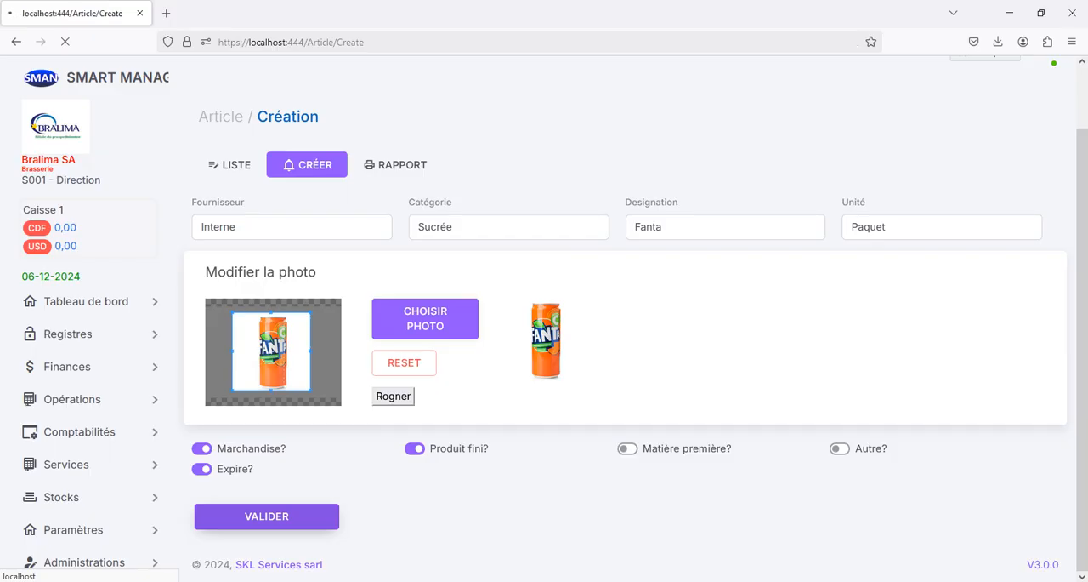
# Step: Add the Primus image as the next article's photo, enlarging and recentring the crop area to take in the whole bottle
pyautogui.click(292, 296)
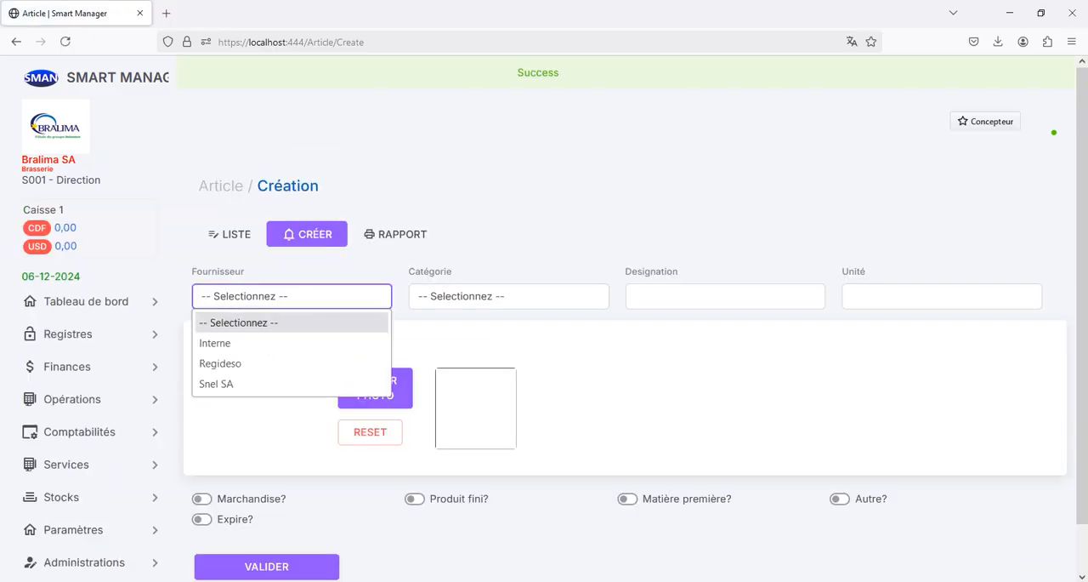
pyautogui.click(281, 425)
pyautogui.click(375, 387)
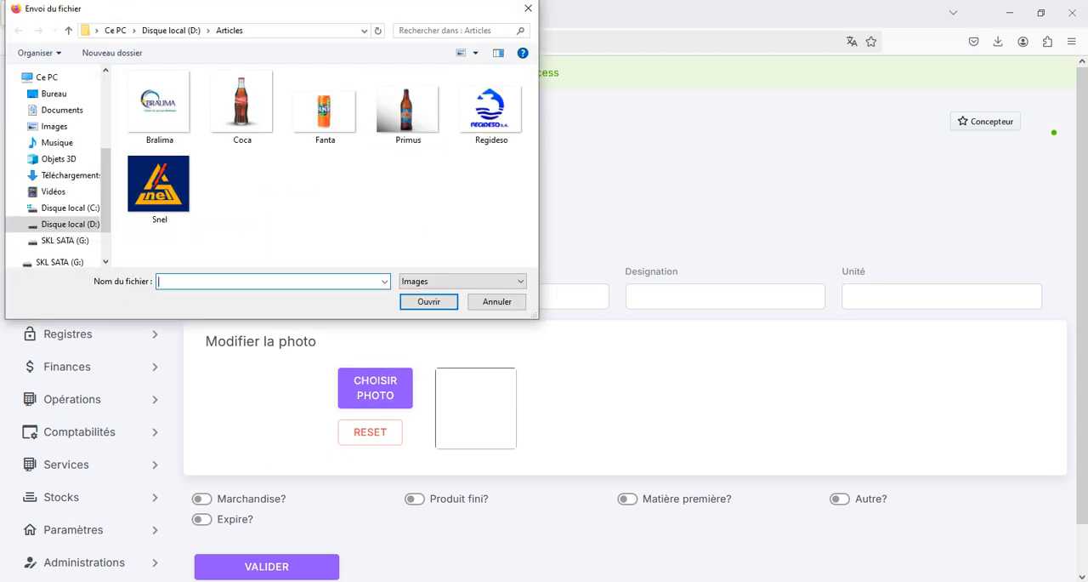
pyautogui.doubleClick(408, 111)
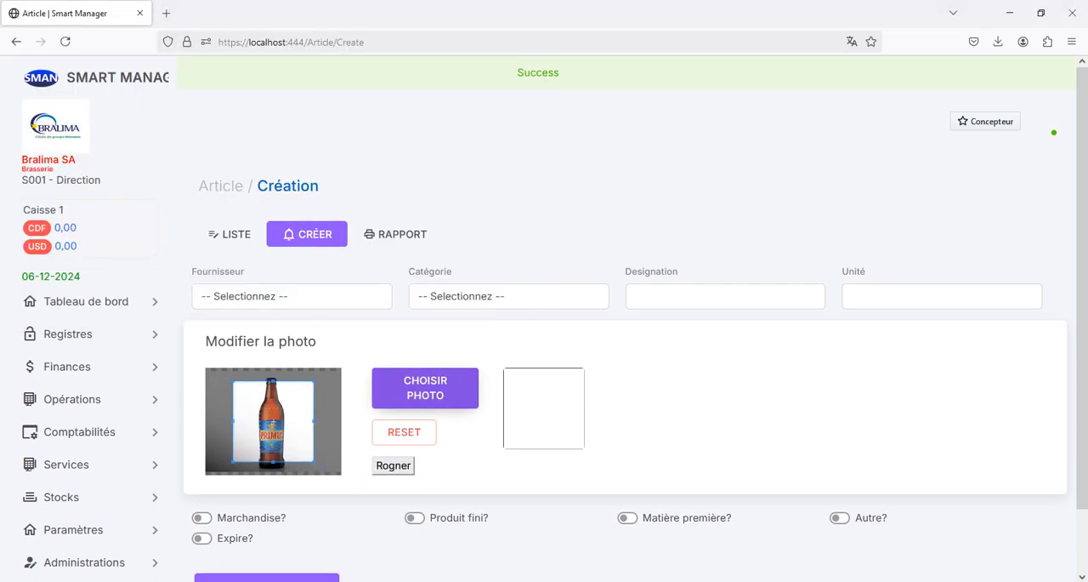
pyautogui.moveTo(233, 381); pyautogui.dragTo(222, 370)
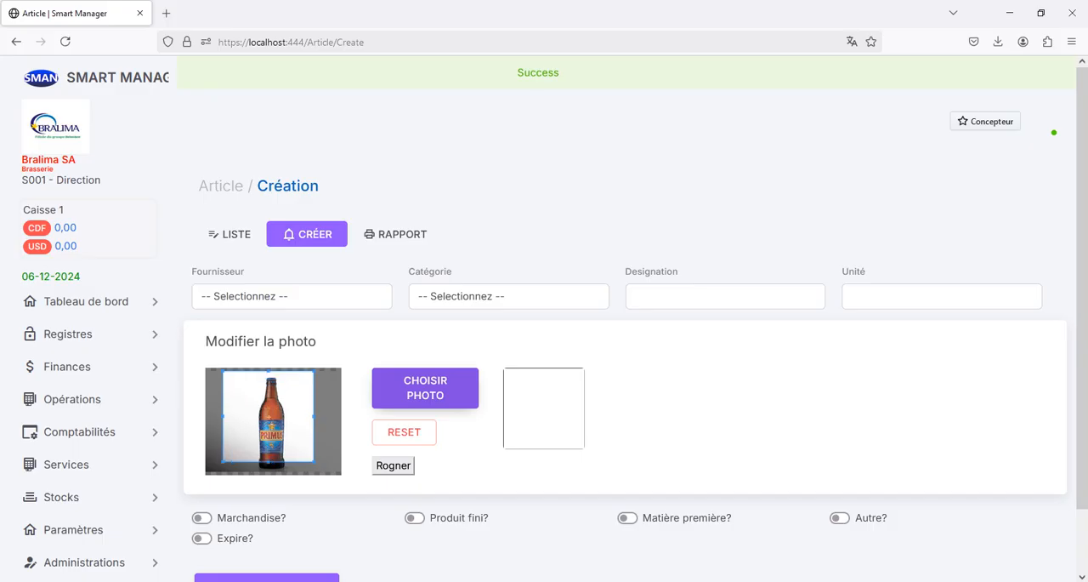
pyautogui.moveTo(268, 416); pyautogui.dragTo(277, 427)
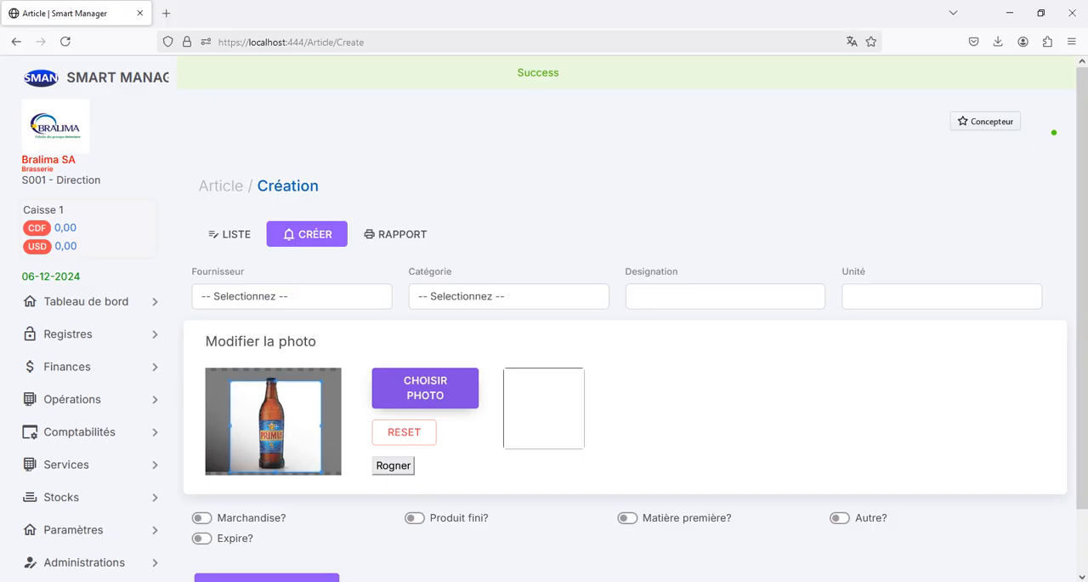
pyautogui.moveTo(231, 381); pyautogui.dragTo(224, 375)
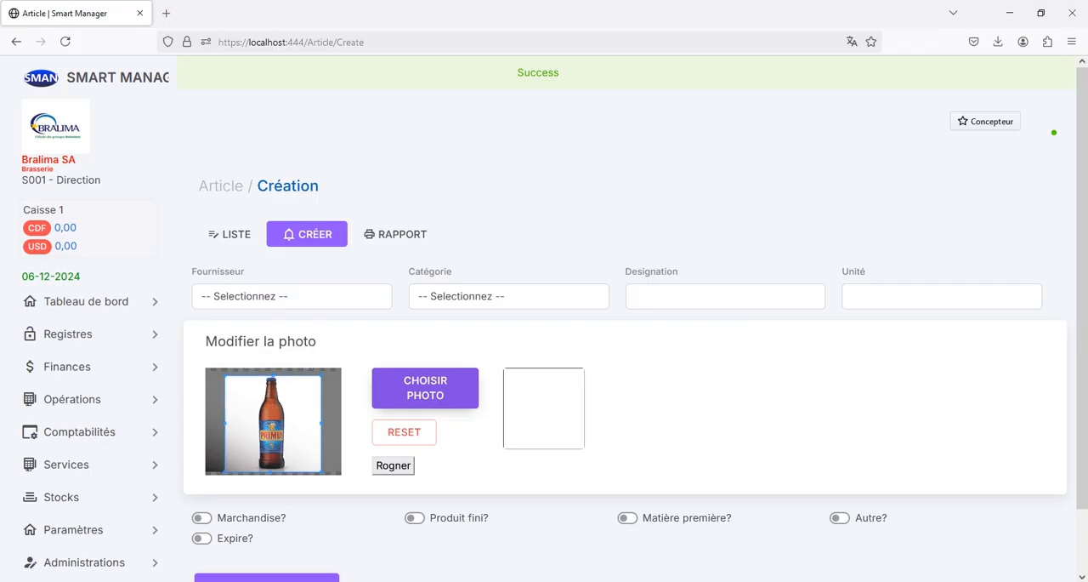
pyautogui.click(392, 465)
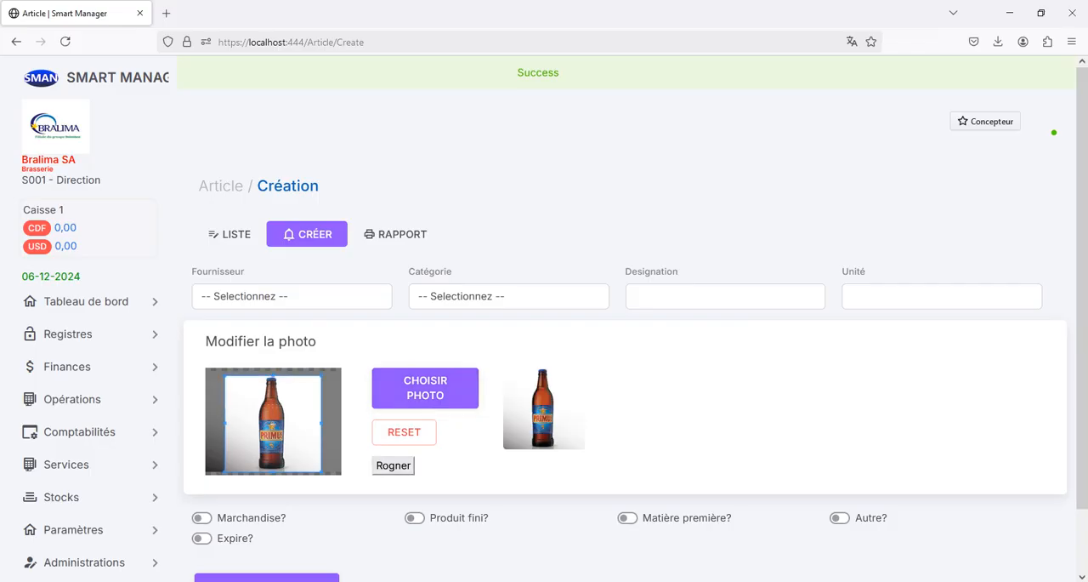
# Step: Set the article's supplier to Interne, category to Biere, designation to Primus, and unit to Casier
pyautogui.click(292, 296)
pyautogui.click(214, 343)
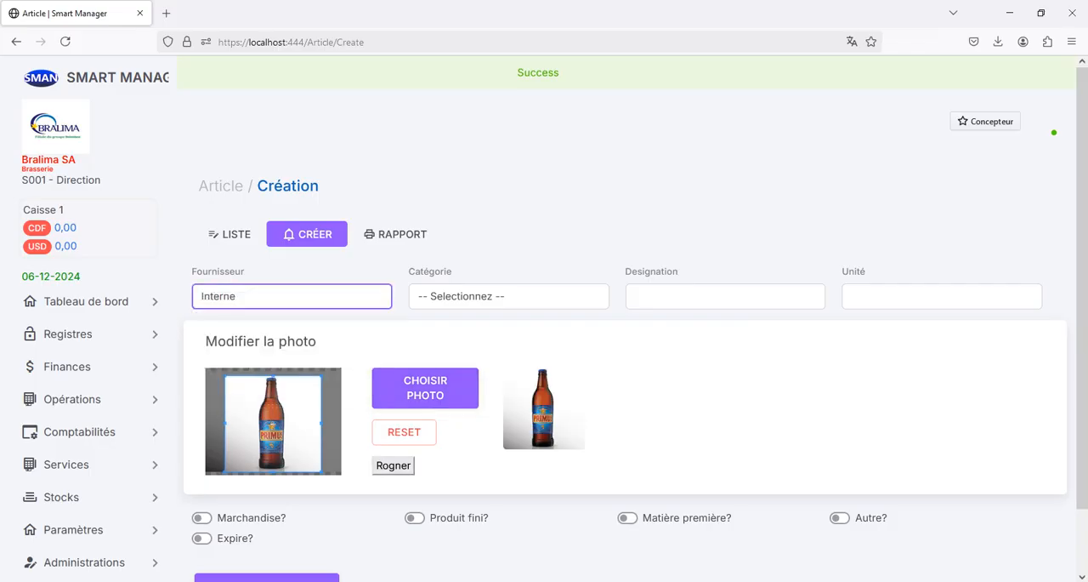
pyautogui.click(508, 296)
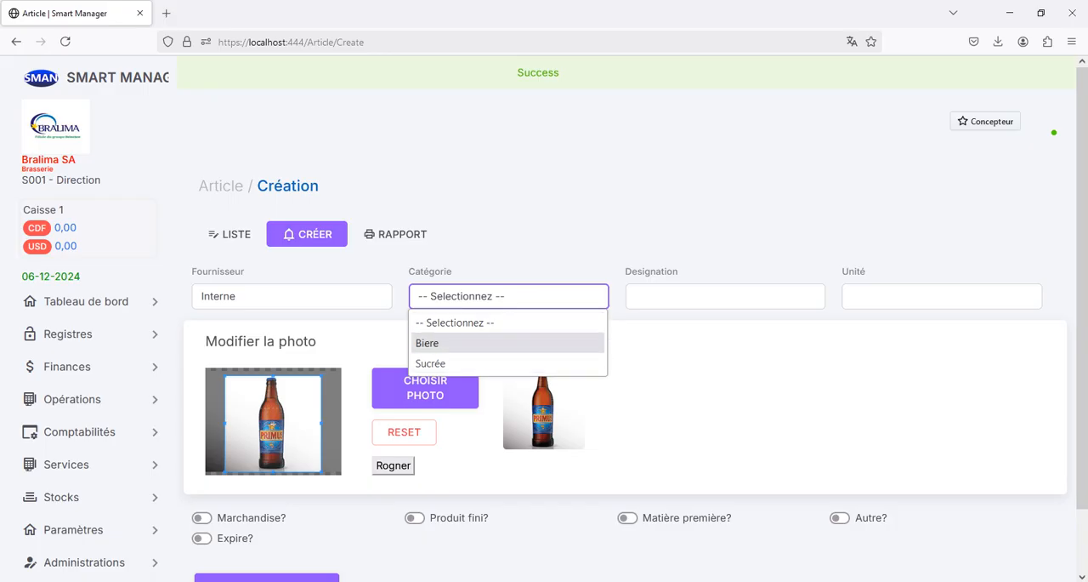
pyautogui.click(427, 342)
pyautogui.click(726, 296)
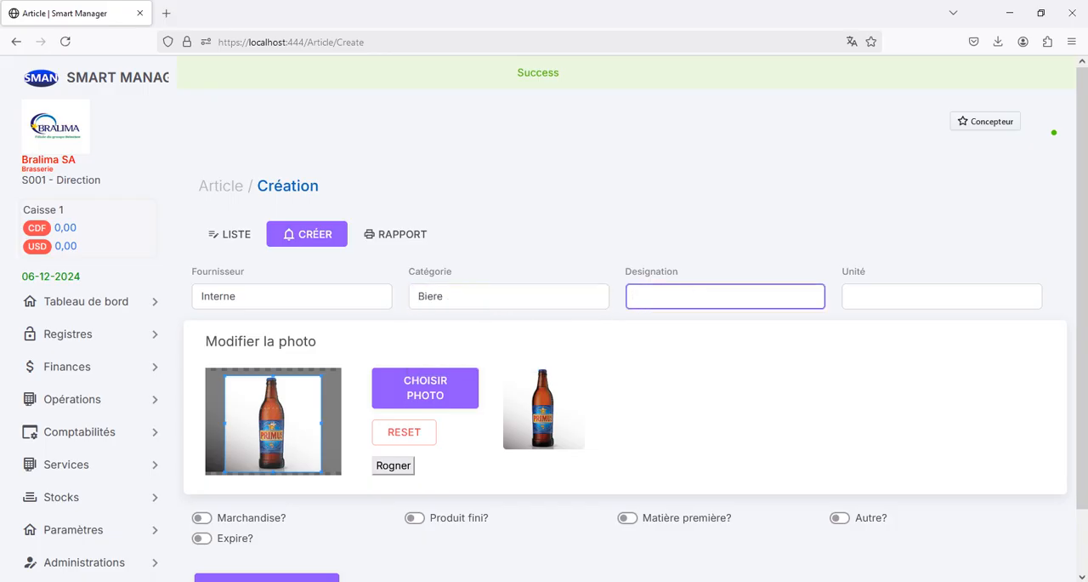
pyautogui.write('Primus')
pyautogui.click(942, 296)
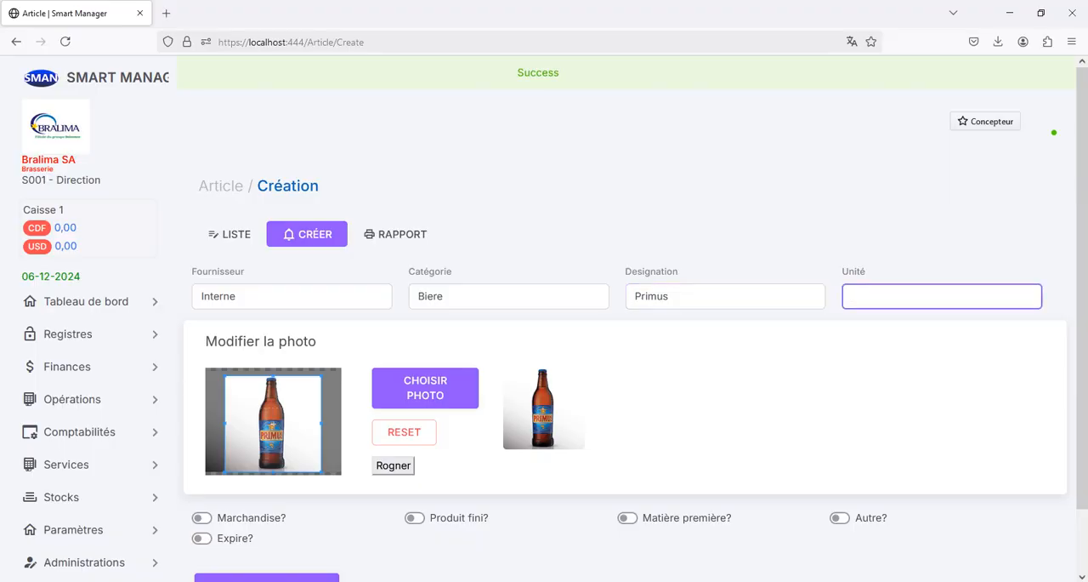
pyautogui.write('Casier')
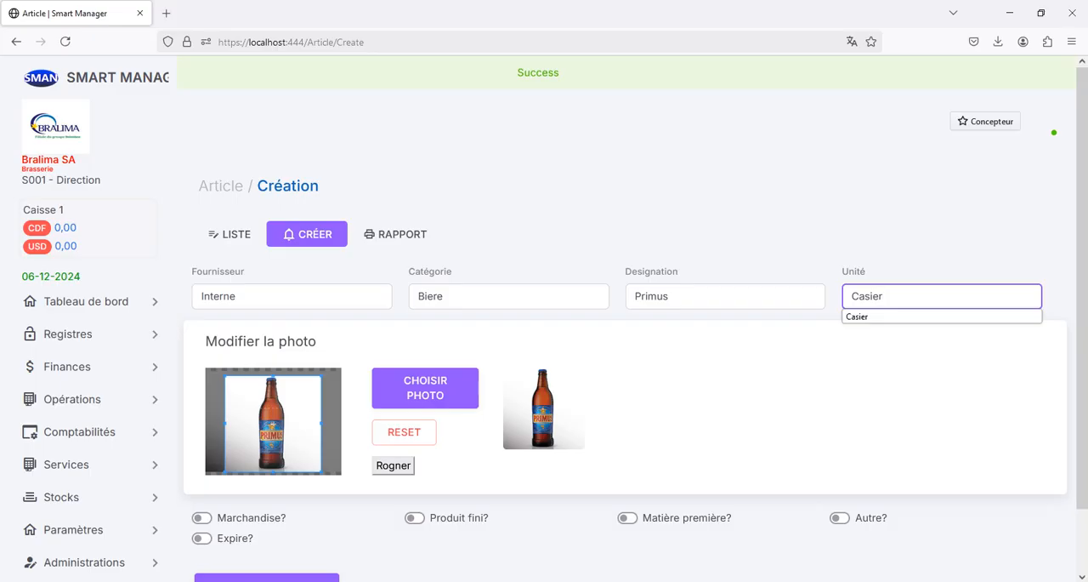
# Step: Mark the Primus article as Marchandise and Produit fini, toggle its Expire option, and save it
pyautogui.click(415, 518)
pyautogui.click(201, 518)
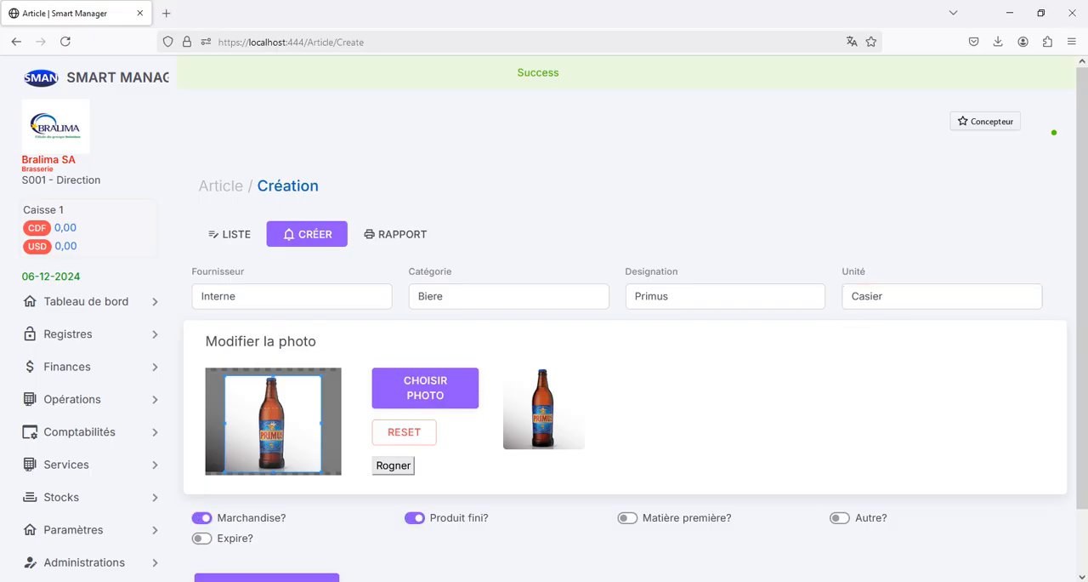
pyautogui.click(201, 539)
pyautogui.scroll(-2, 544, 383)
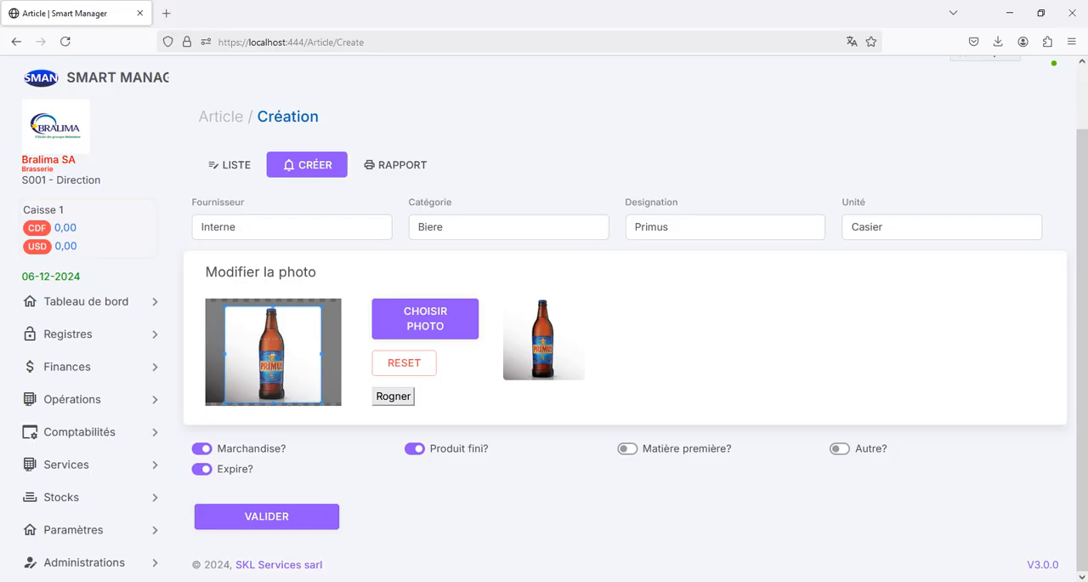
pyautogui.click(202, 468)
pyautogui.click(266, 516)
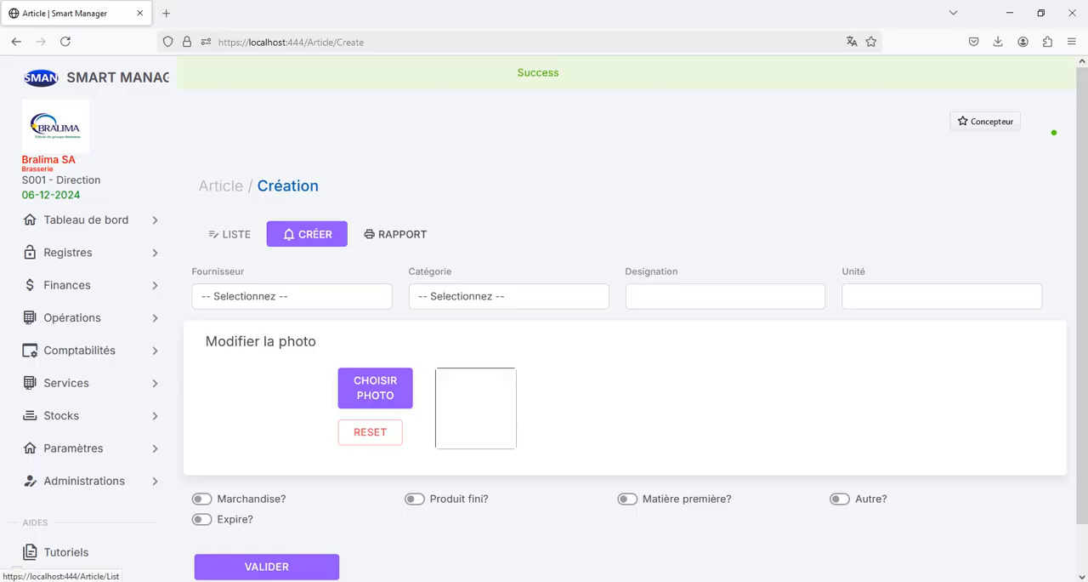
# Step: View the article list, and look through the category choices of the article report, leaving the category unselected
pyautogui.click(232, 234)
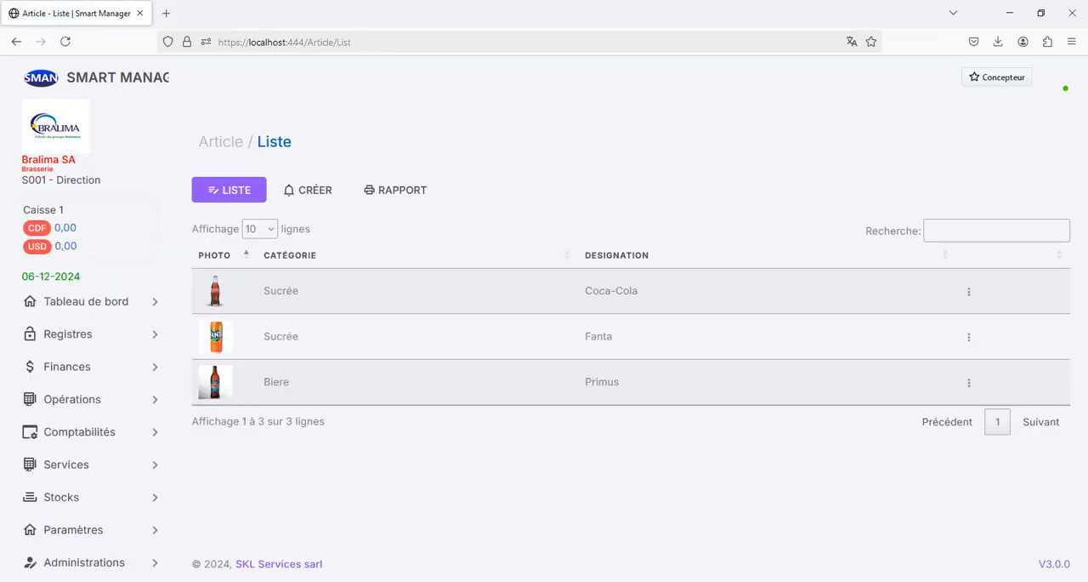
pyautogui.click(396, 190)
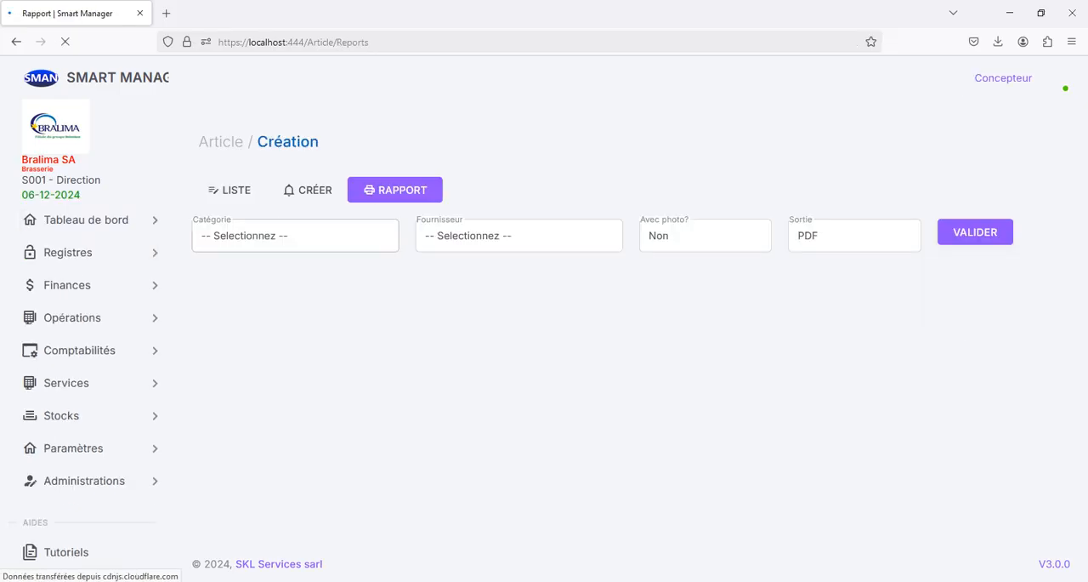
pyautogui.click(296, 236)
pyautogui.press('Down')
pyautogui.press('Down')
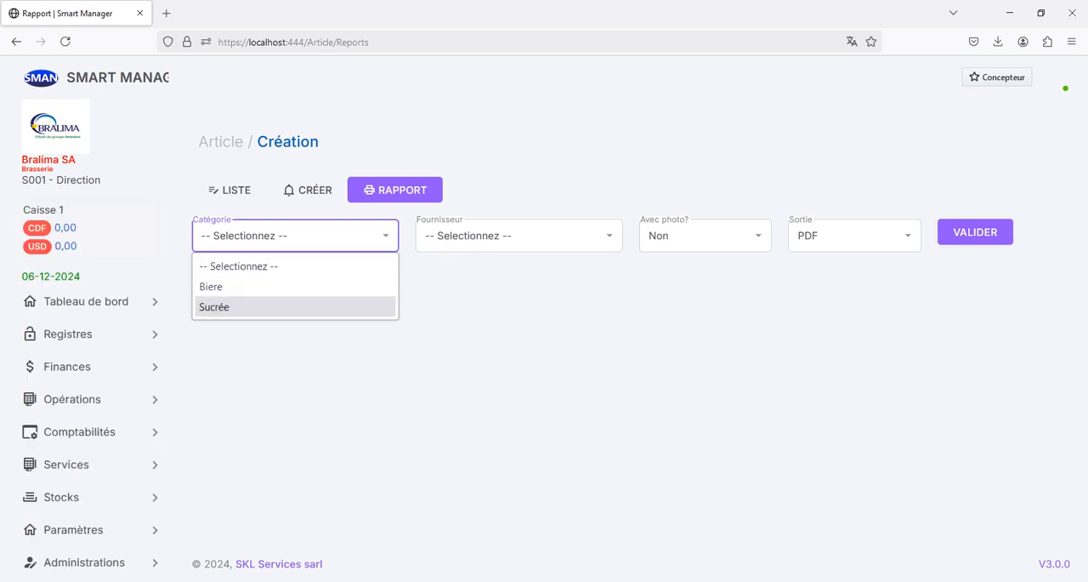
pyautogui.press('Up')
pyautogui.press('Up')
pyautogui.press('Down')
pyautogui.press('Down')
pyautogui.press('Up')
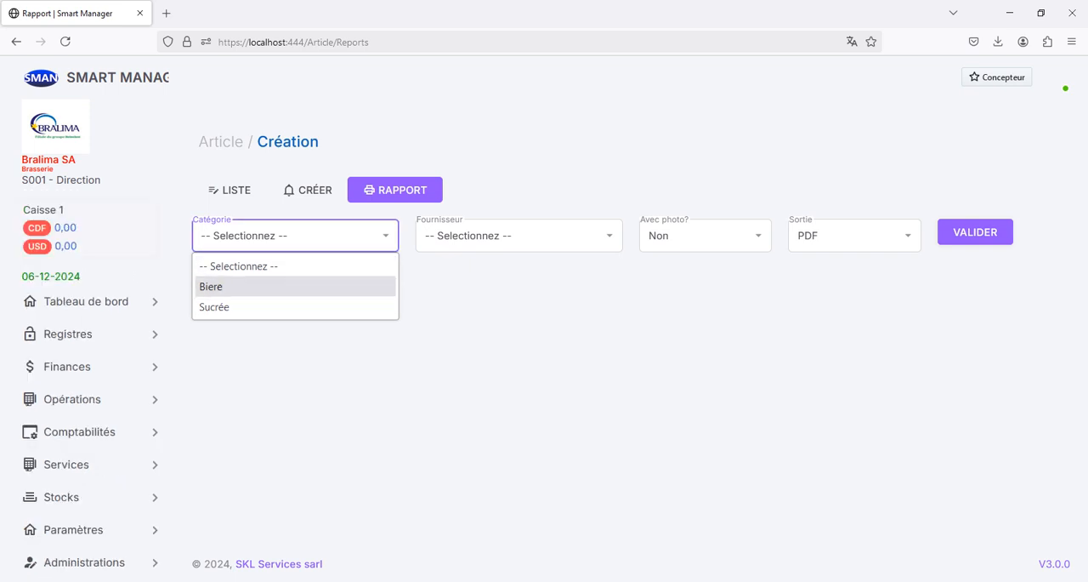
pyautogui.press('Down')
pyautogui.press('Up')
pyautogui.press('Up')
pyautogui.press('Return')
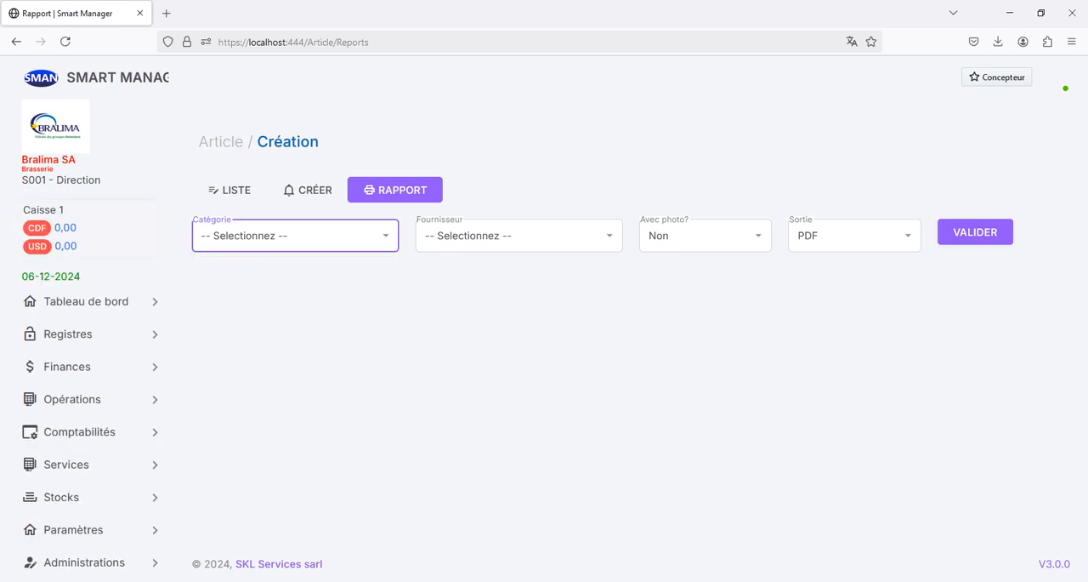
# Step: Generate the PDF article report with photos, leaving category and supplier unselected, then view and close it
pyautogui.click(519, 236)
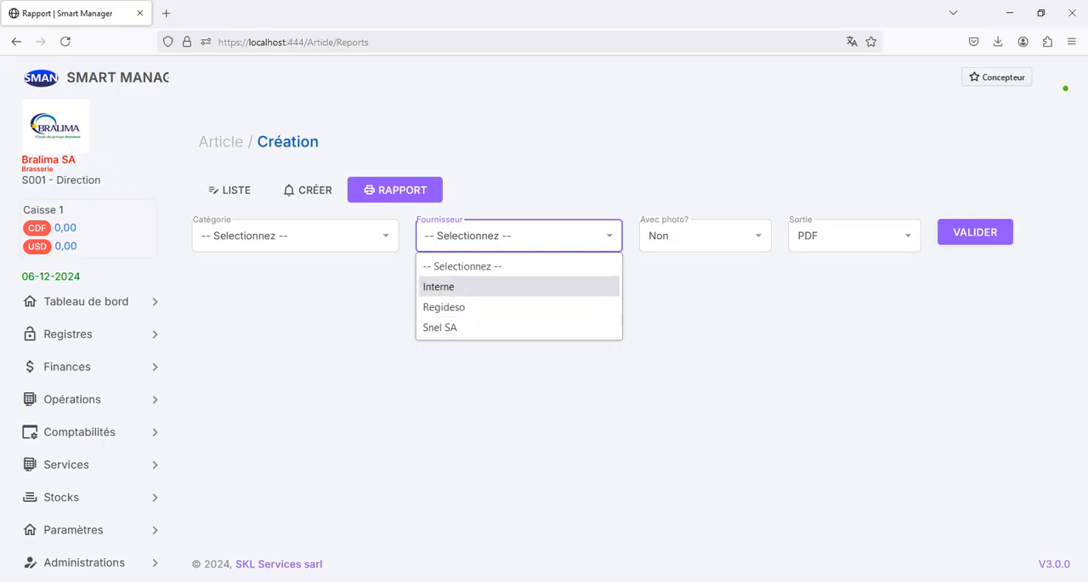
pyautogui.click(501, 267)
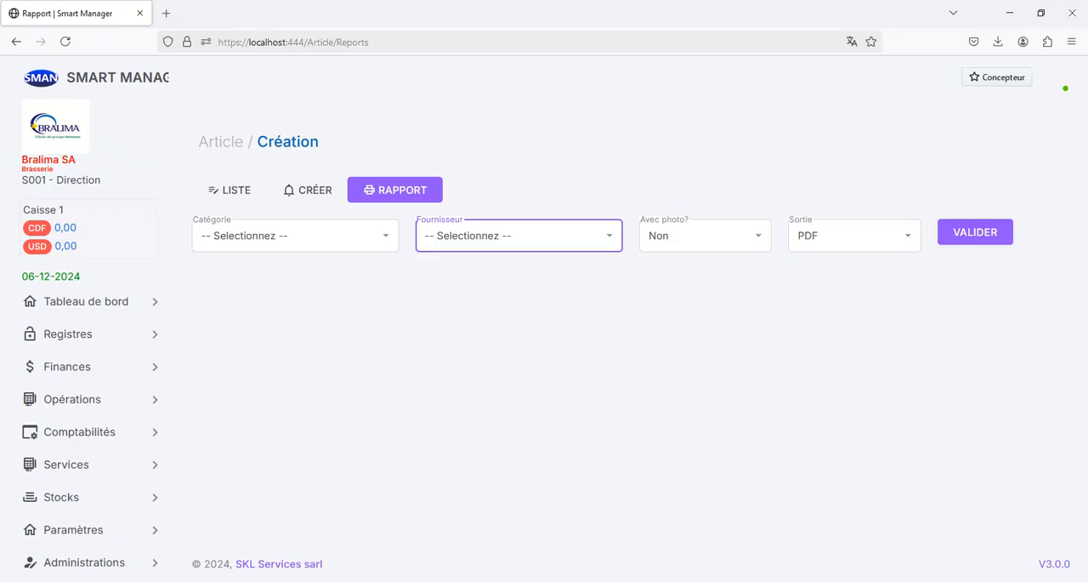
pyautogui.click(706, 235)
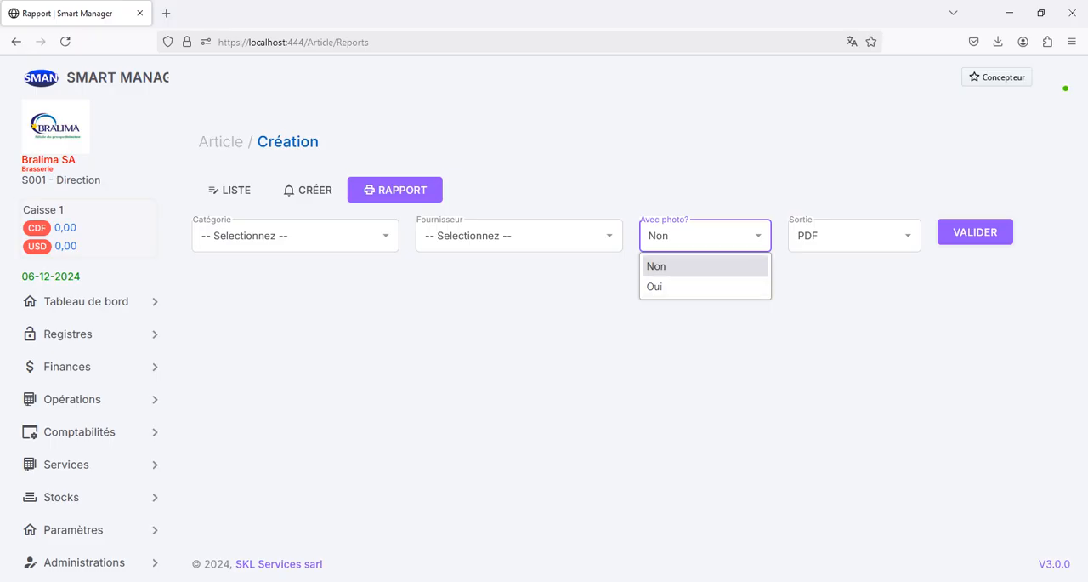
pyautogui.click(705, 267)
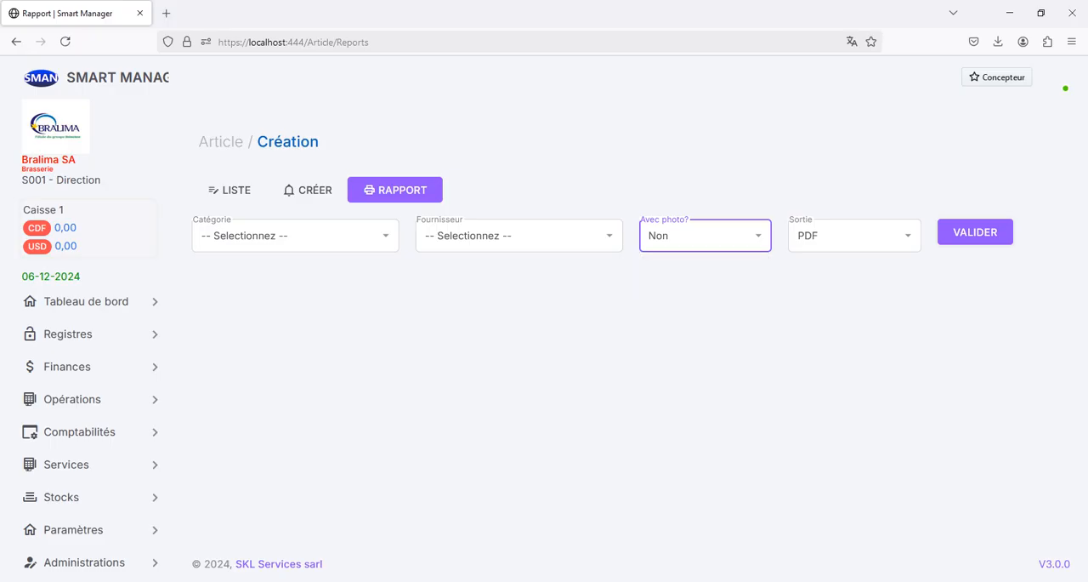
pyautogui.click(705, 236)
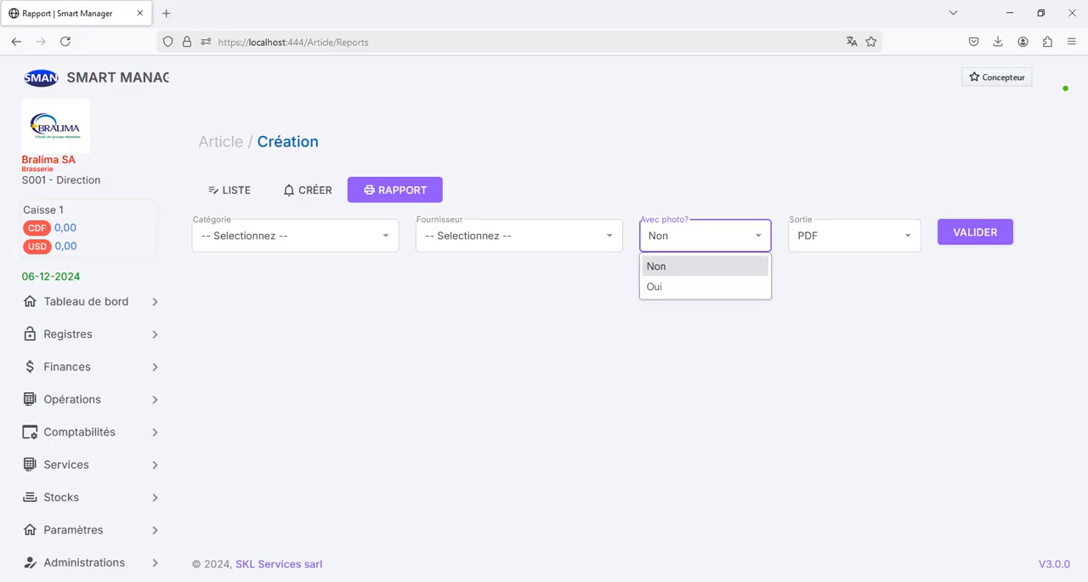
pyautogui.click(705, 286)
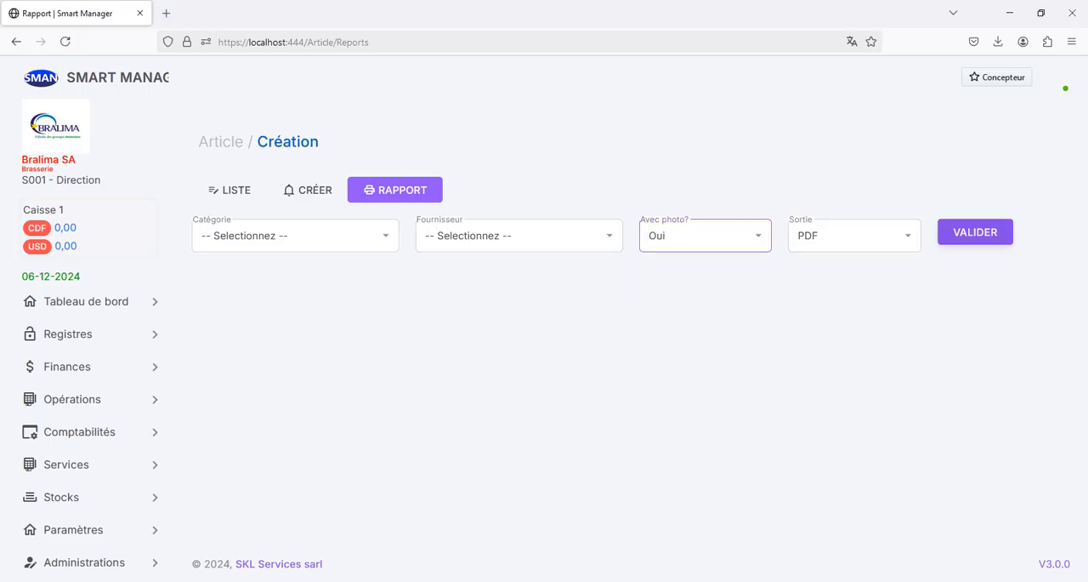
pyautogui.click(975, 232)
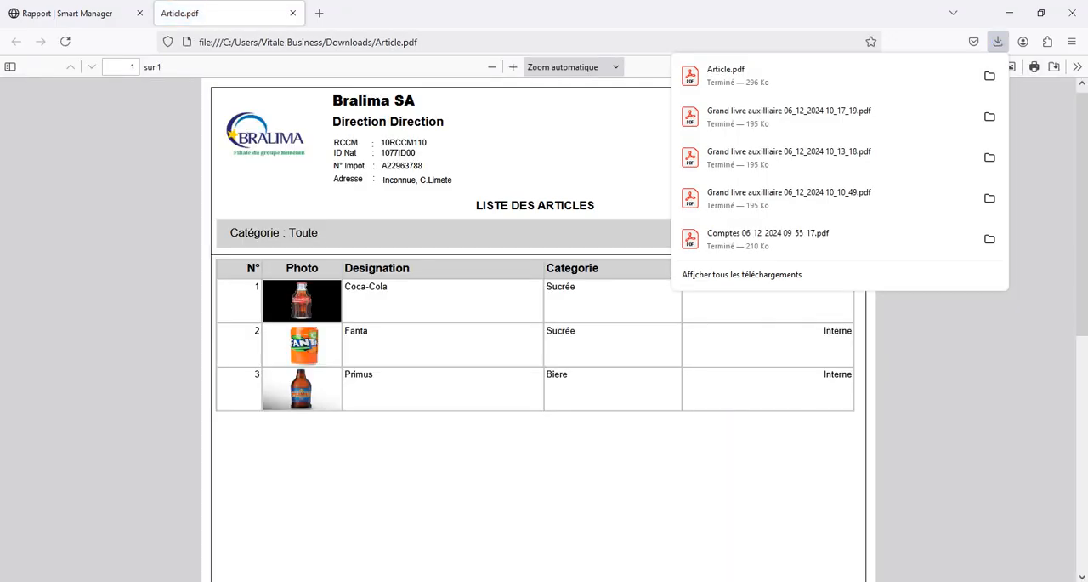
pyautogui.press('Escape')
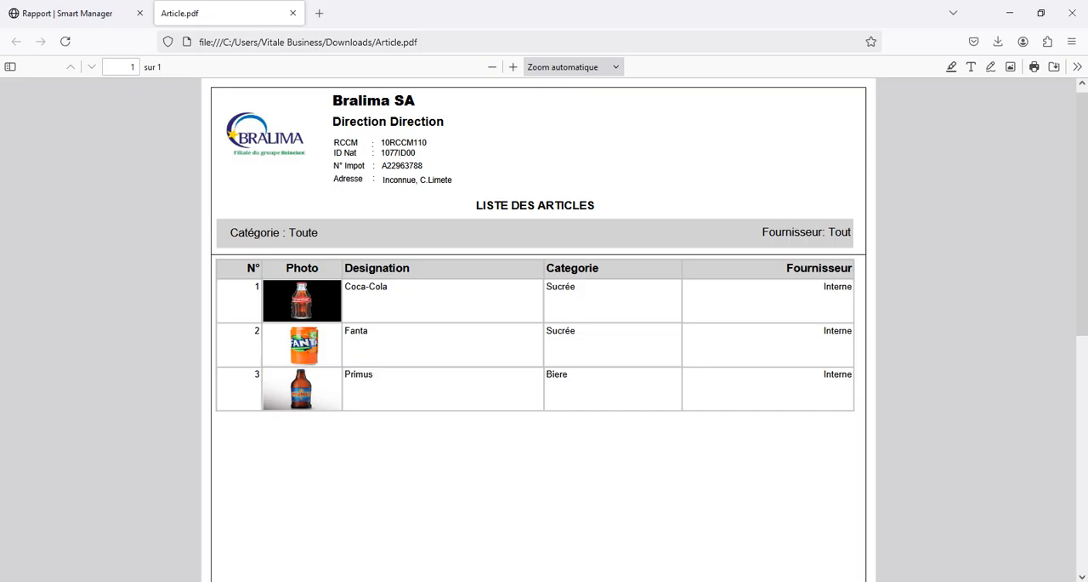
pyautogui.click(293, 12)
# Step: Generate the PDF report of all articles without photos, and close it after viewing
pyautogui.click(706, 236)
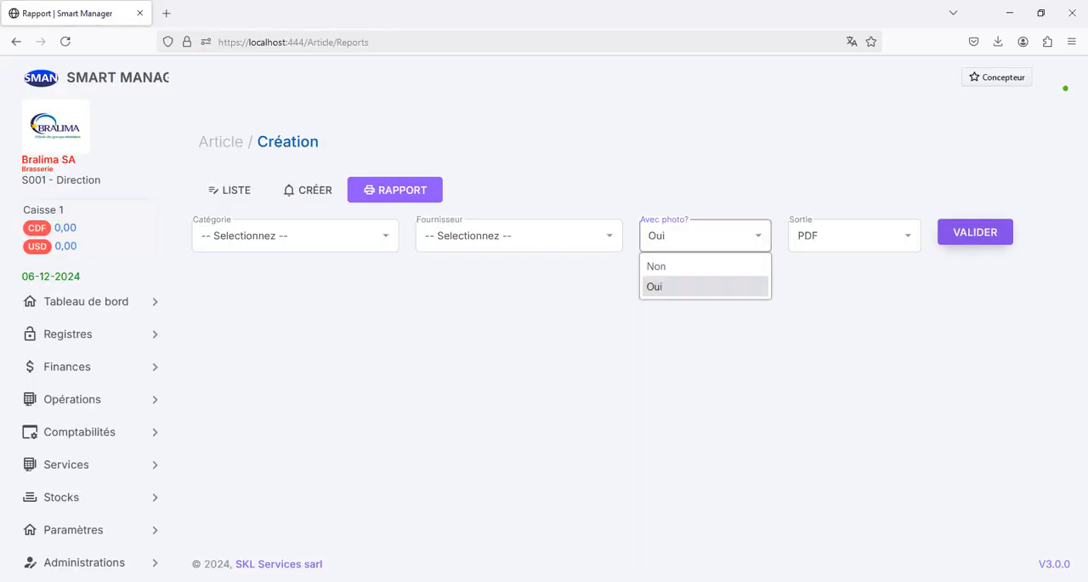
pyautogui.click(658, 266)
pyautogui.click(975, 233)
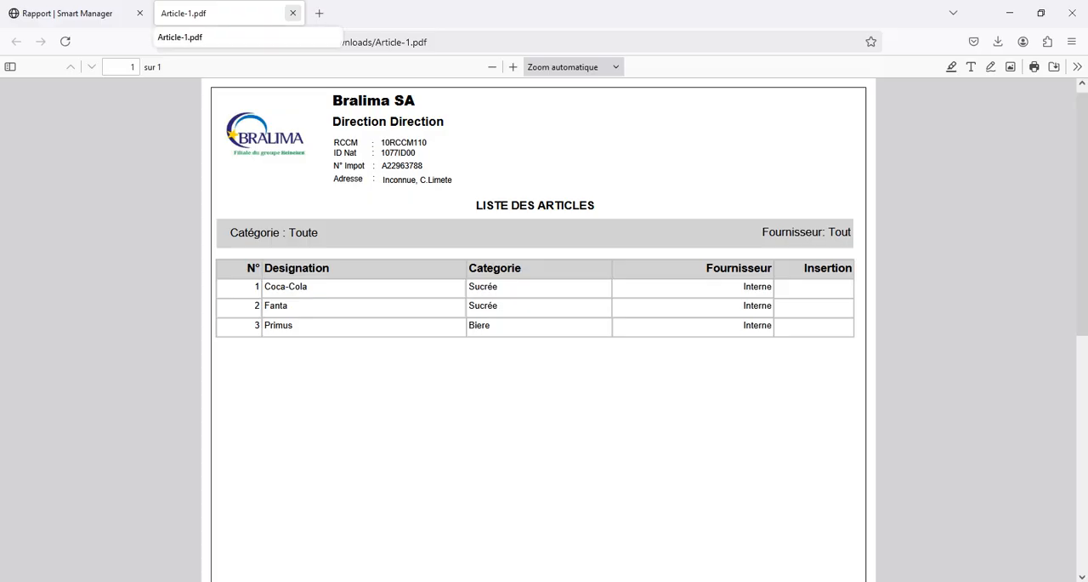
pyautogui.click(292, 13)
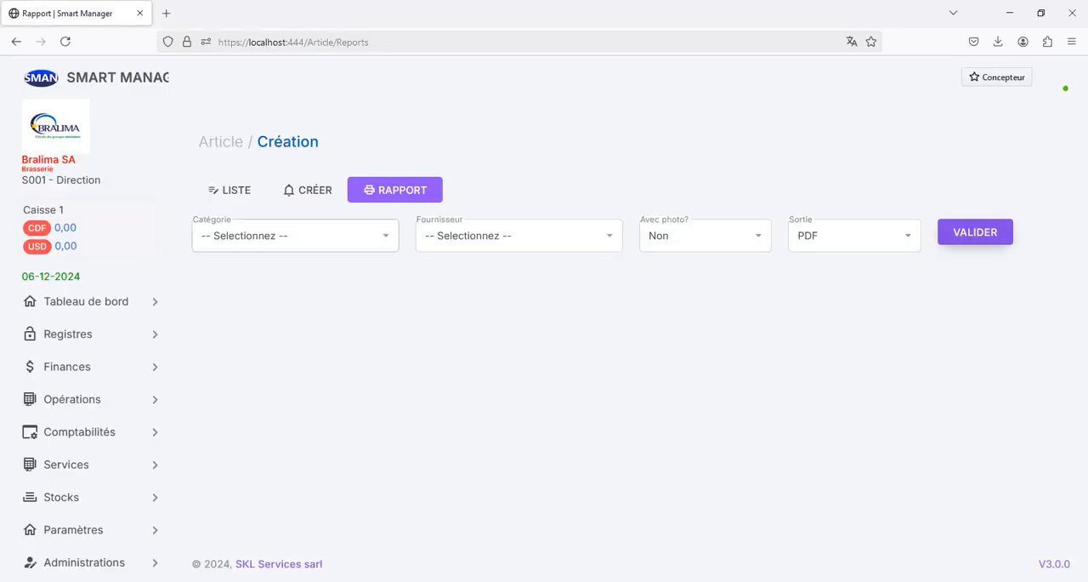
# Step: Generate the PDF article report for the Sucrée category, check the category in its heading, and close it
pyautogui.click(295, 236)
pyautogui.click(255, 306)
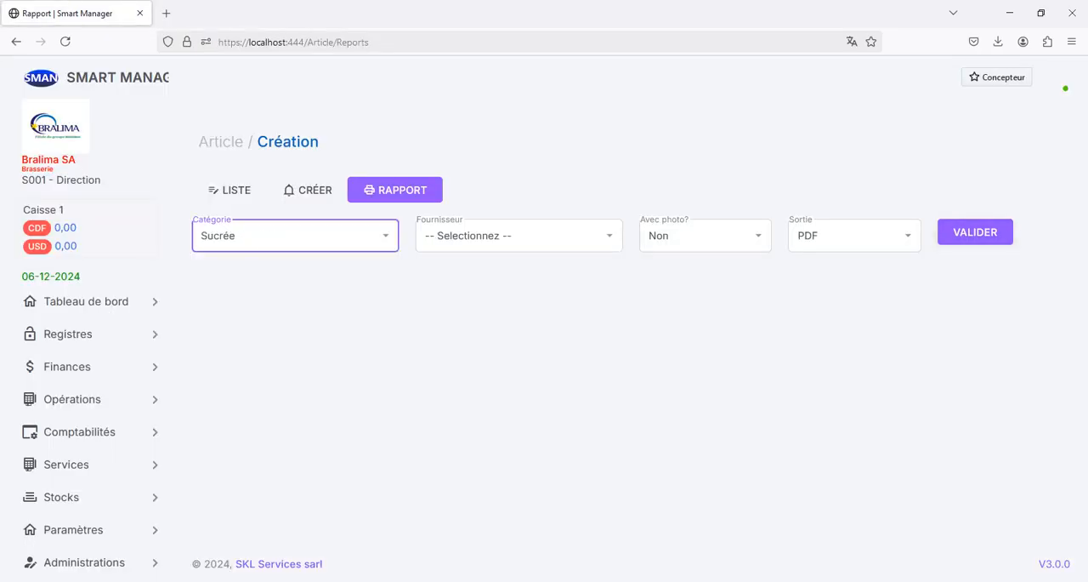
pyautogui.click(975, 232)
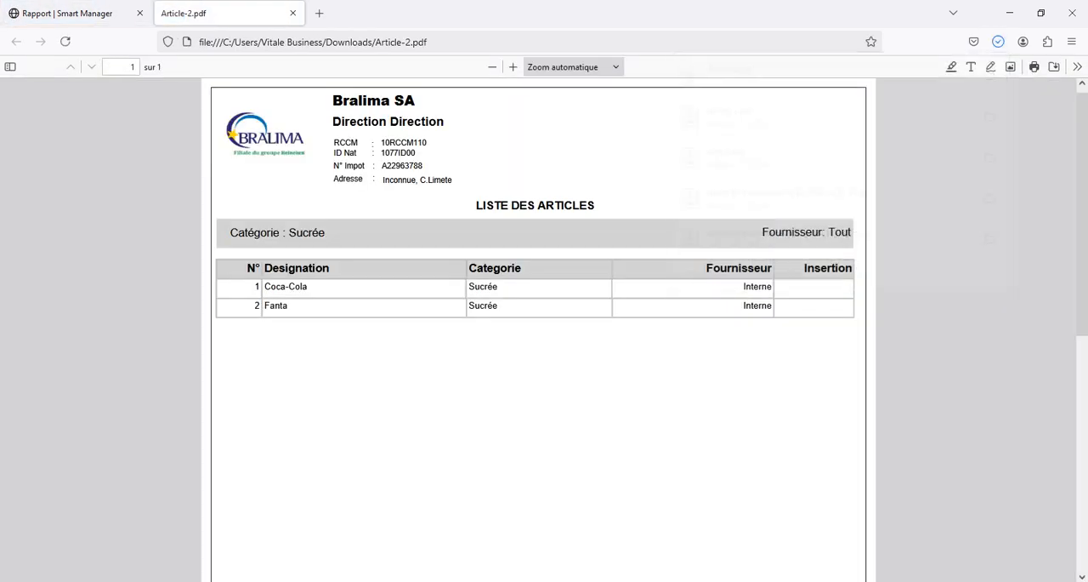
pyautogui.doubleClick(255, 233)
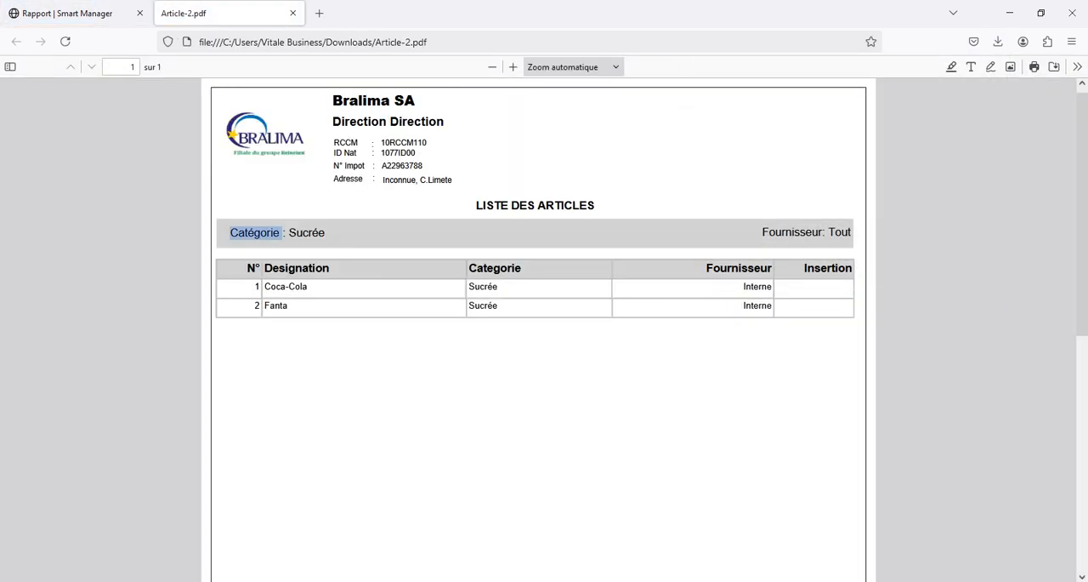
pyautogui.doubleClick(307, 233)
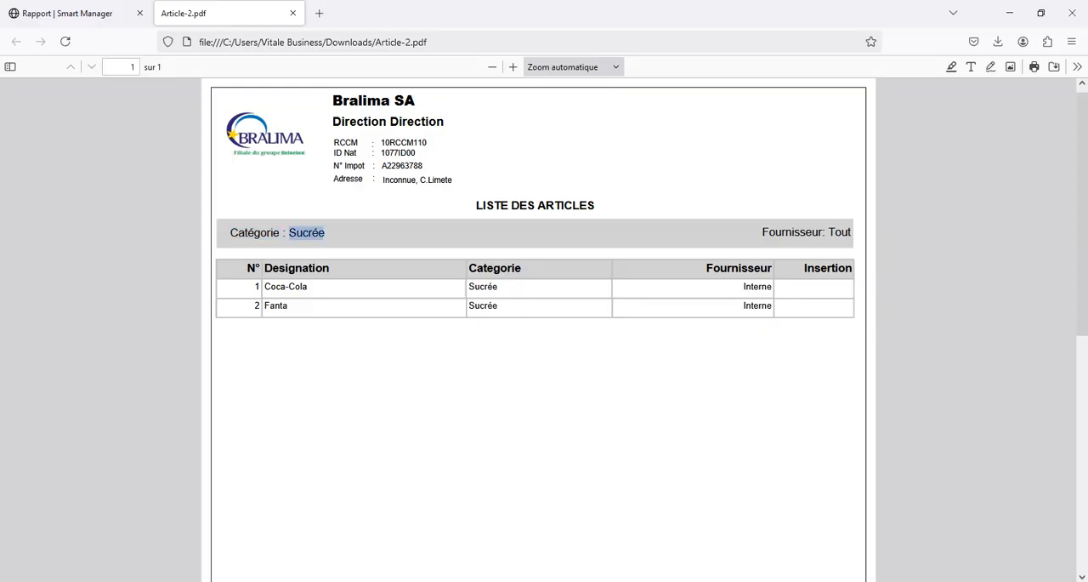
pyautogui.click(292, 13)
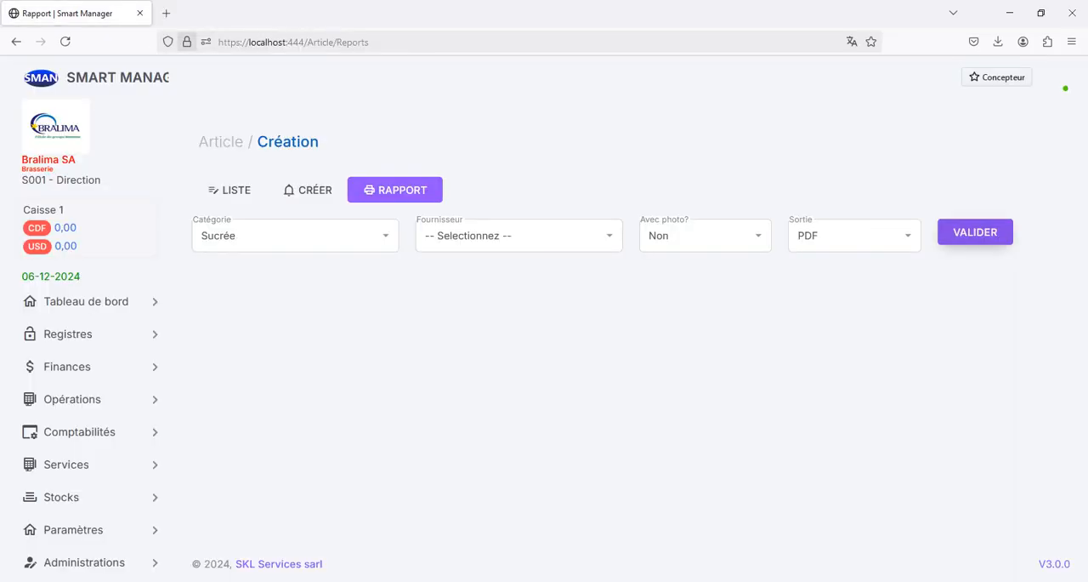